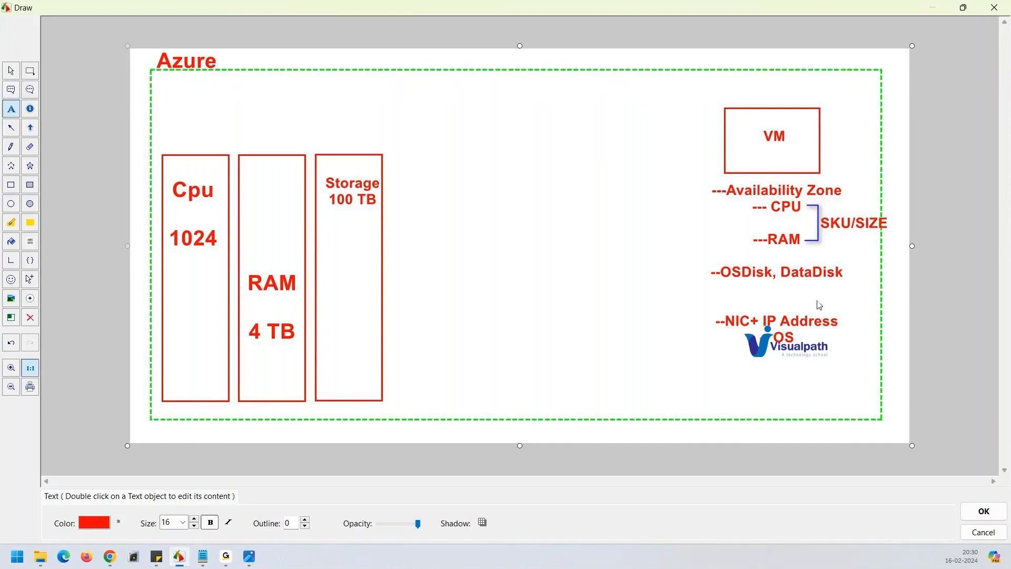
- Keep the Azure drawing's annotations and create a new blank white image with its canvas widened to 1370 x 600 pixels
{"action": "left_click", "coordinate": [983, 511]}
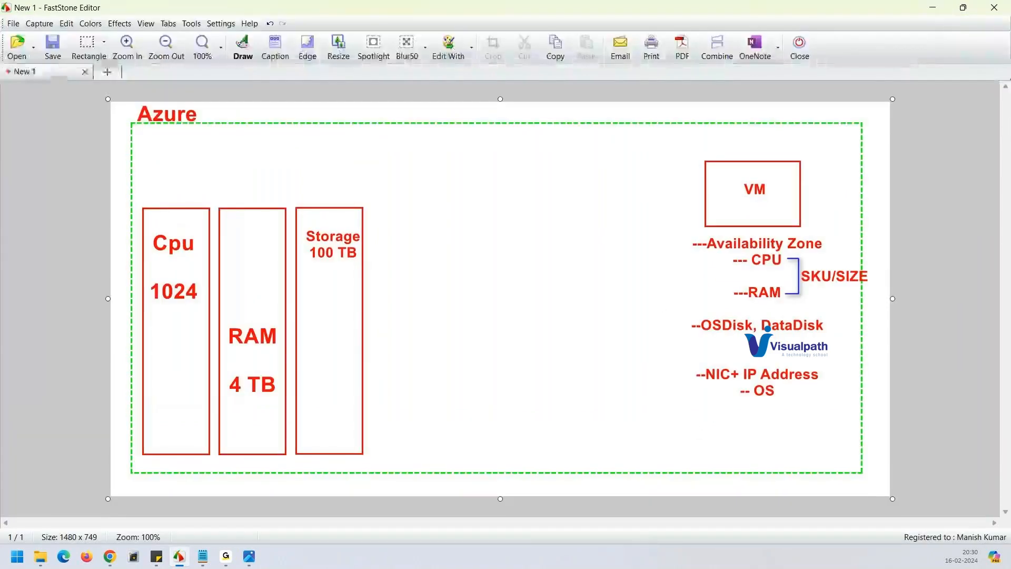
{"action": "left_click", "coordinate": [108, 74]}
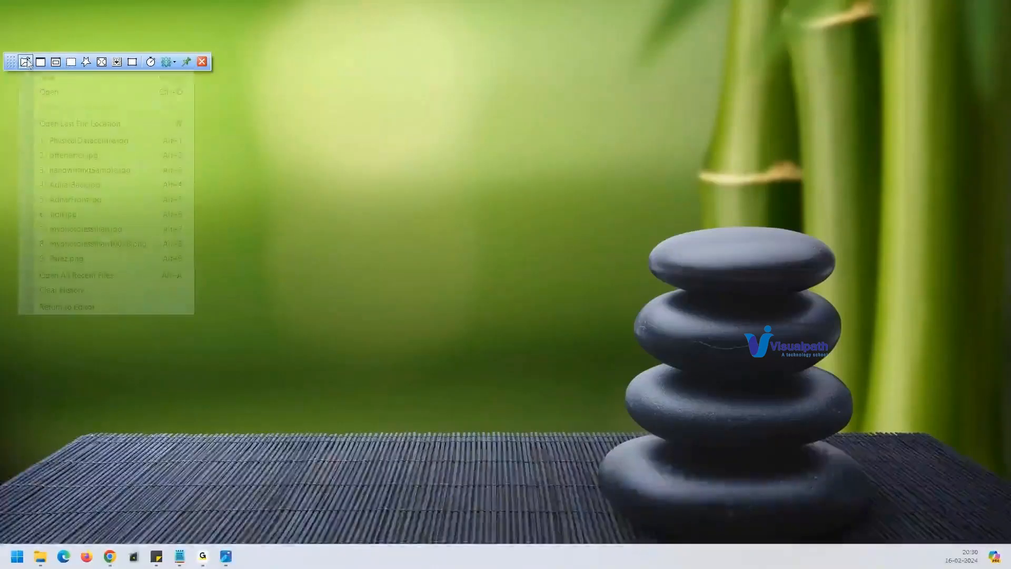
{"action": "mouse_move", "coordinate": [20, 60]}
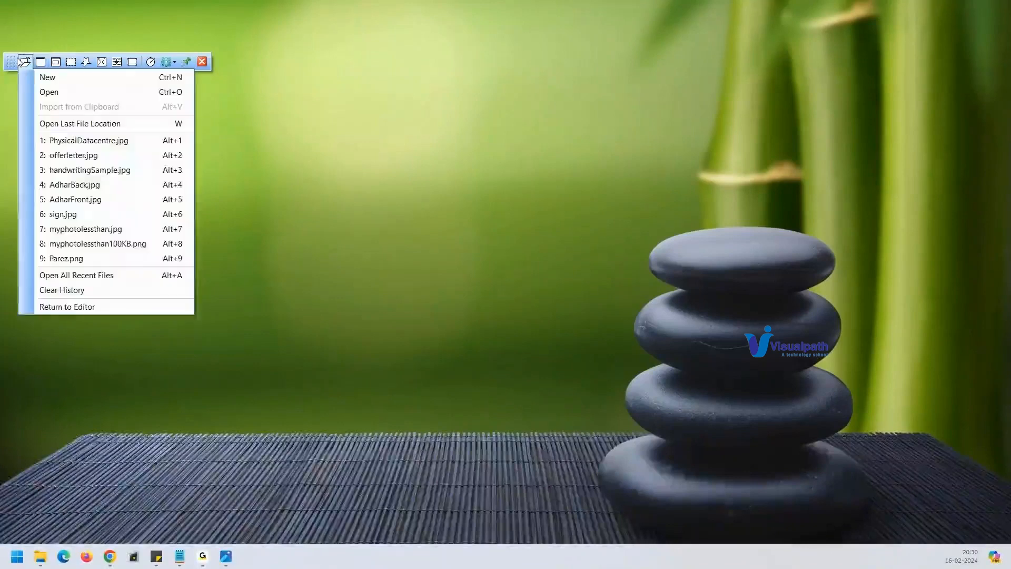
{"action": "left_click", "coordinate": [46, 80]}
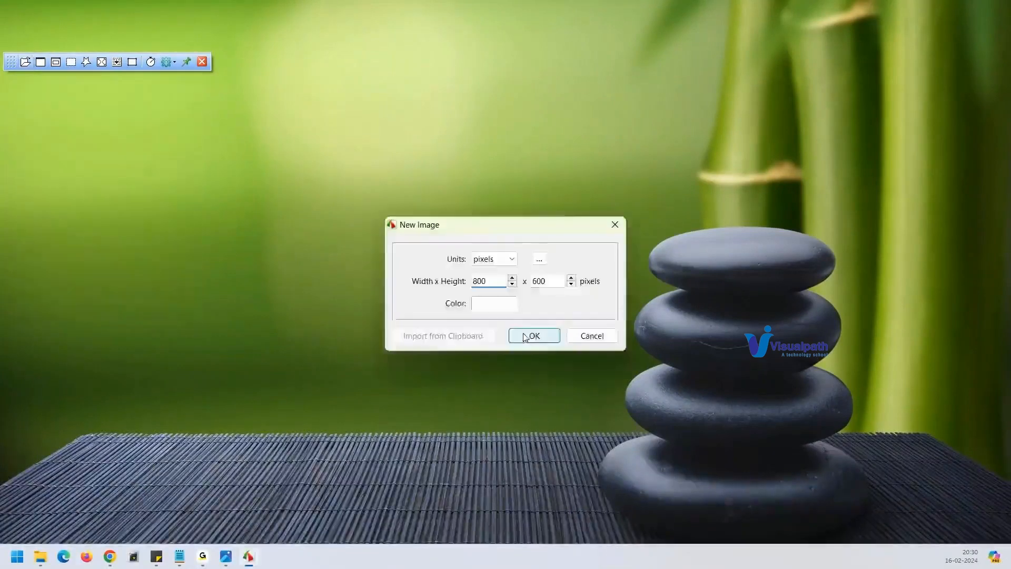
{"action": "key", "text": "Return"}
{"action": "left_click_drag", "start_coordinate": [287, 300], "coordinate": [99, 298]}
{"action": "left_click_drag", "start_coordinate": [821, 303], "coordinate": [919, 300]}
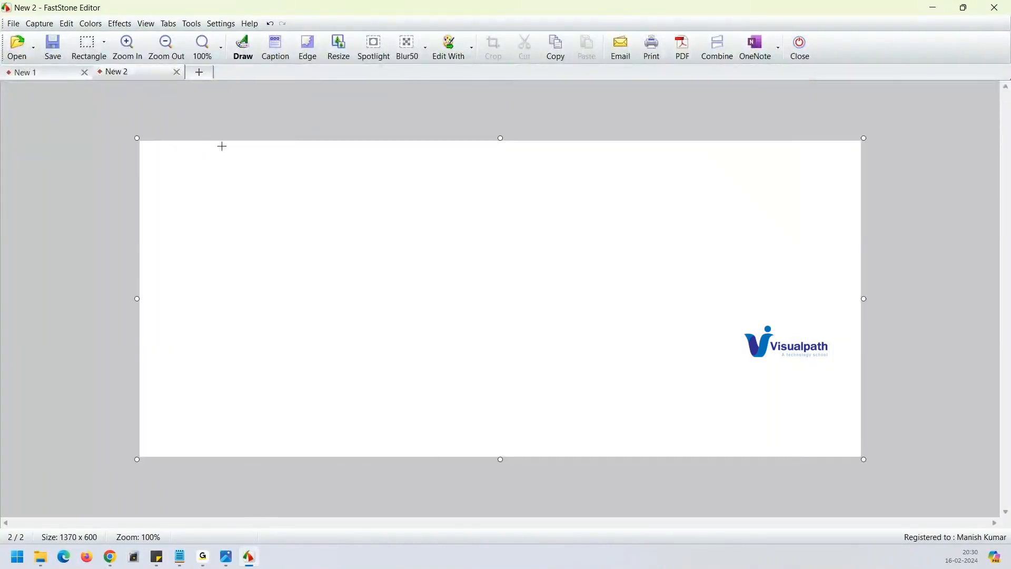
- Draw four small red squares on the blank canvas: upper left, lower left, lower middle and upper right
{"action": "left_click", "coordinate": [243, 46]}
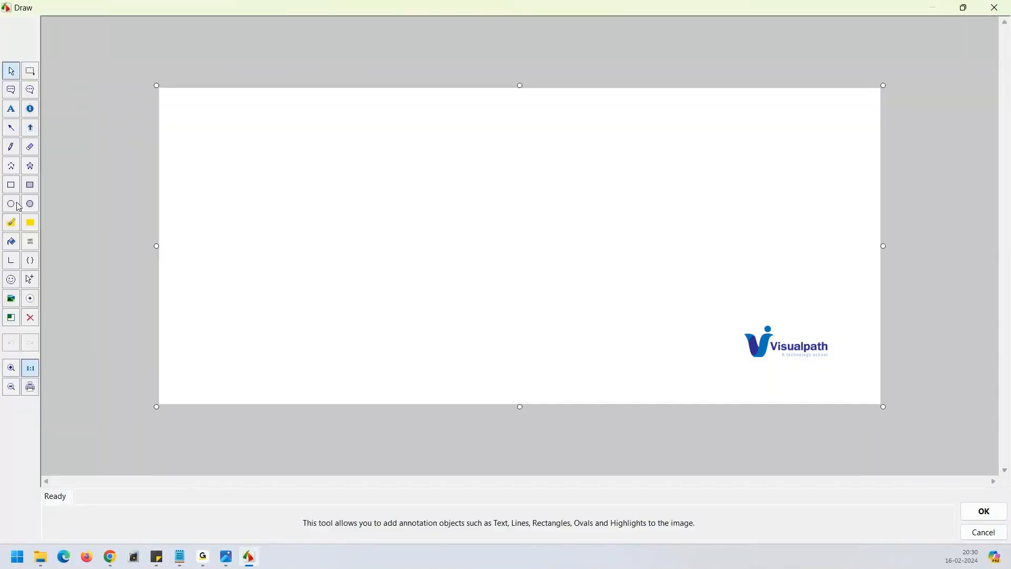
{"action": "left_click", "coordinate": [11, 185]}
{"action": "mouse_move", "coordinate": [240, 156]}
{"action": "left_mouse_down"}
{"action": "mouse_move", "coordinate": [248, 181]}
{"action": "mouse_move", "coordinate": [285, 198]}
{"action": "left_mouse_up"}
{"action": "left_click_drag", "start_coordinate": [493, 340], "coordinate": [537, 298]}
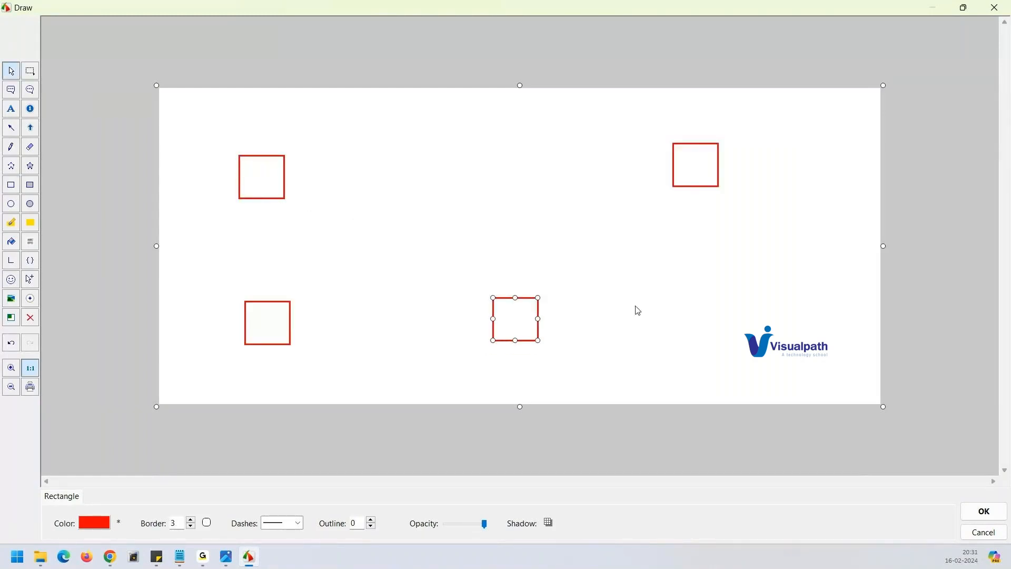
{"action": "key", "text": "Escape"}
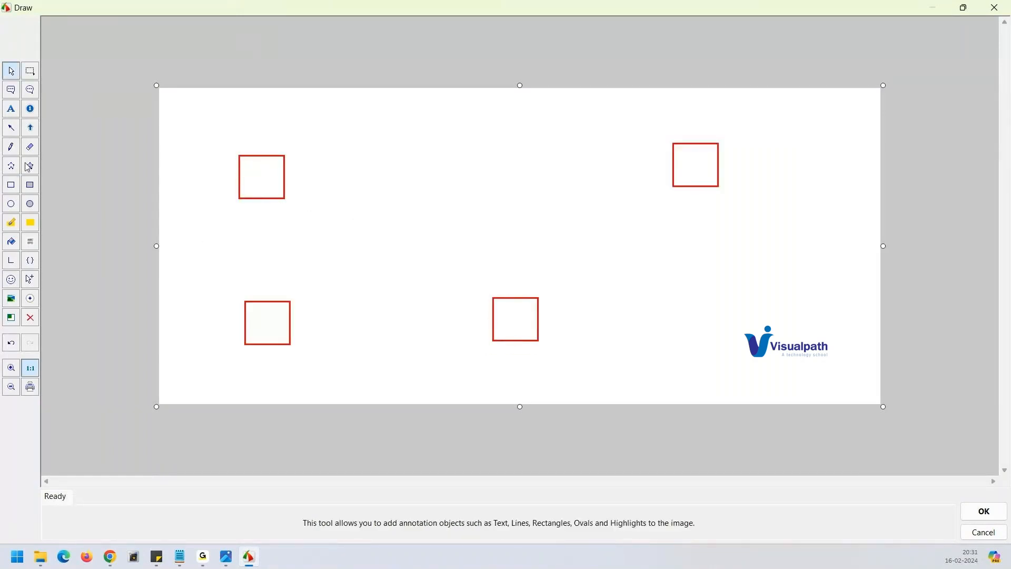
- Add the text Machine1 at the upper-left square and reduce its font size to 9
{"action": "left_click", "coordinate": [11, 109]}
{"action": "left_click", "coordinate": [251, 174]}
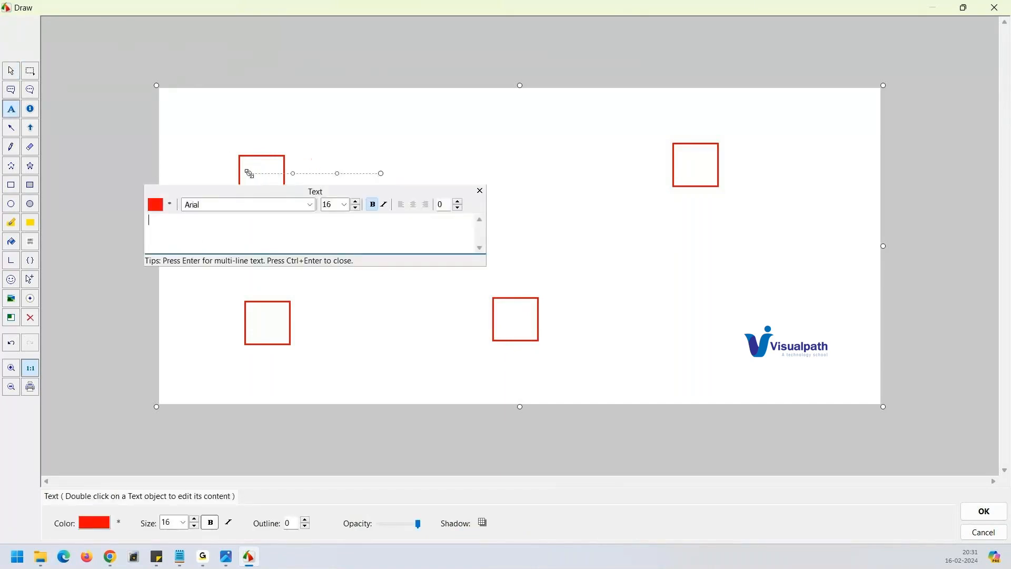
{"action": "type", "text": "Machine1"}
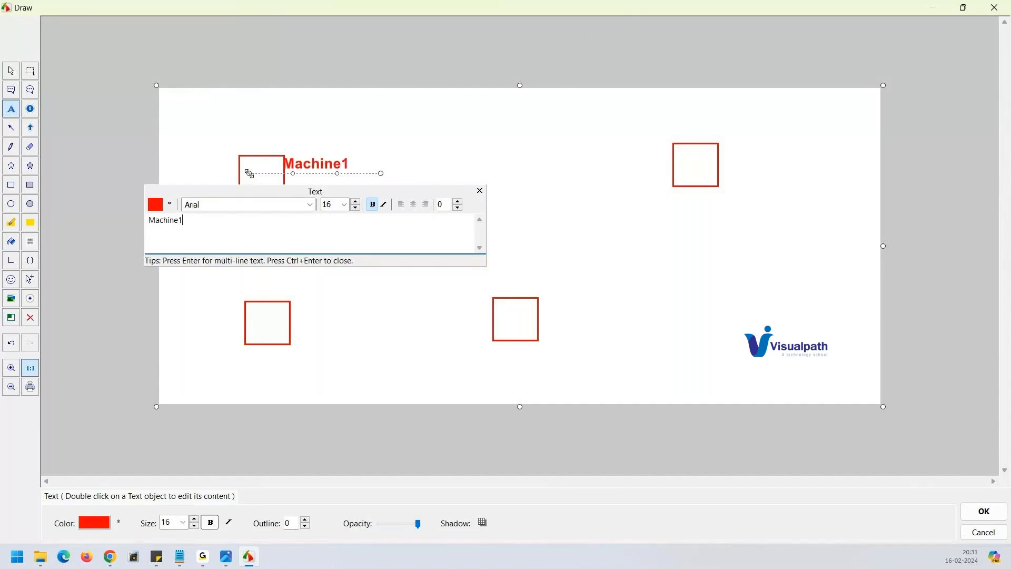
{"action": "left_click", "coordinate": [356, 209]}
{"action": "left_click", "coordinate": [356, 209]}
- Duplicate the Machine1 label and place one copy inside each of the four squares
{"action": "left_click_drag", "start_coordinate": [320, 171], "coordinate": [269, 320]}
{"action": "key", "text": "ctrl+c"}
{"action": "key", "text": "ctrl+v"}
{"action": "key", "text": "ctrl+v"}
{"action": "key", "text": "ctrl+v"}
{"action": "left_click_drag", "start_coordinate": [276, 181], "coordinate": [694, 159]}
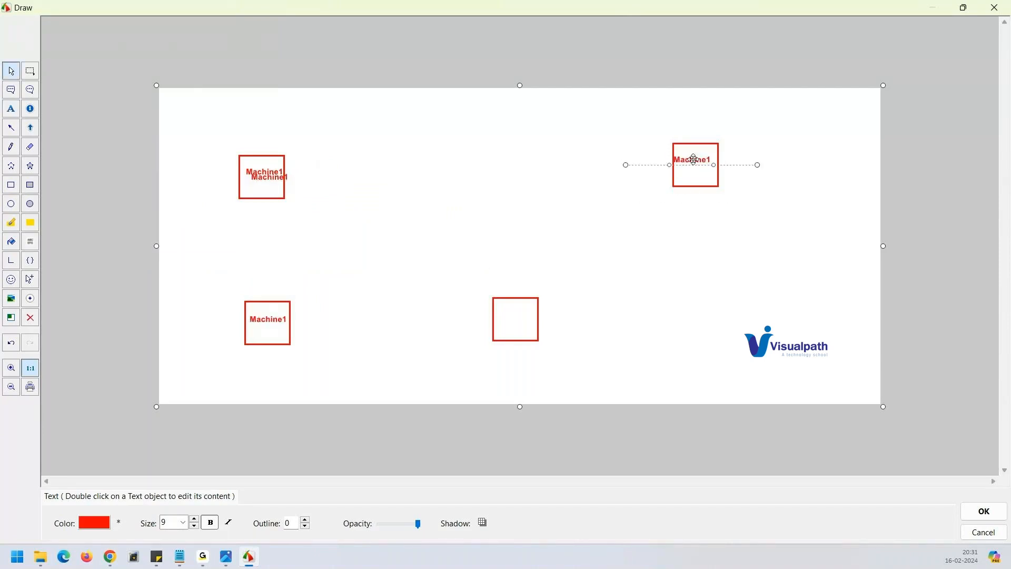
{"action": "left_click", "coordinate": [274, 178]}
{"action": "left_click_drag", "start_coordinate": [274, 178], "coordinate": [517, 319]}
{"action": "left_click", "coordinate": [230, 350]}
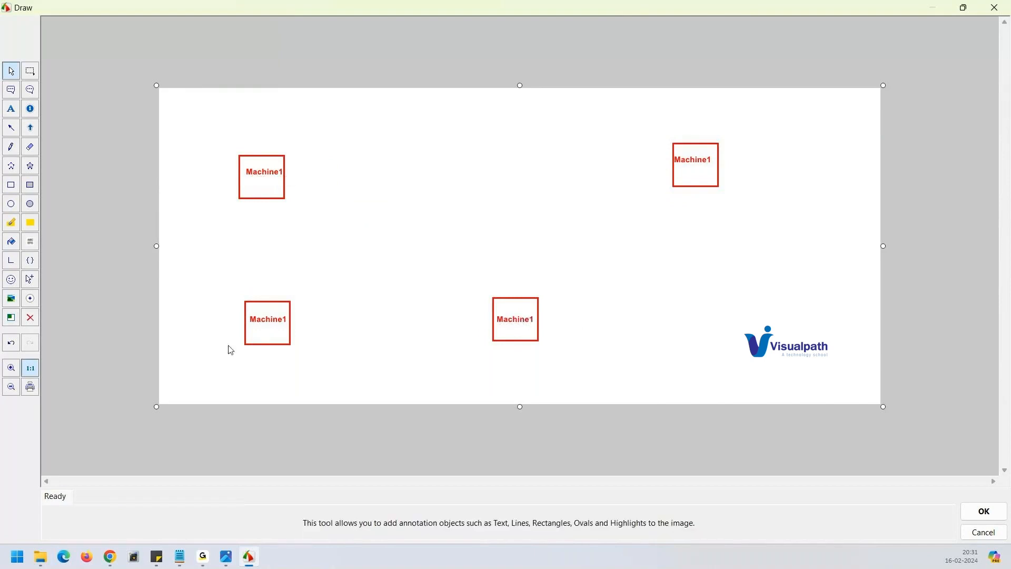
- Rename the upper-left square's label to Laptop1 and the lower-left square's label to Laptop2
{"action": "double_click", "coordinate": [277, 174]}
{"action": "type", "text": "Laptop1"}
{"action": "left_click", "coordinate": [407, 165]}
{"action": "double_click", "coordinate": [266, 322]}
{"action": "left_click_drag", "start_coordinate": [186, 370], "coordinate": [89, 366]}
{"action": "type", "text": "Laptop"}
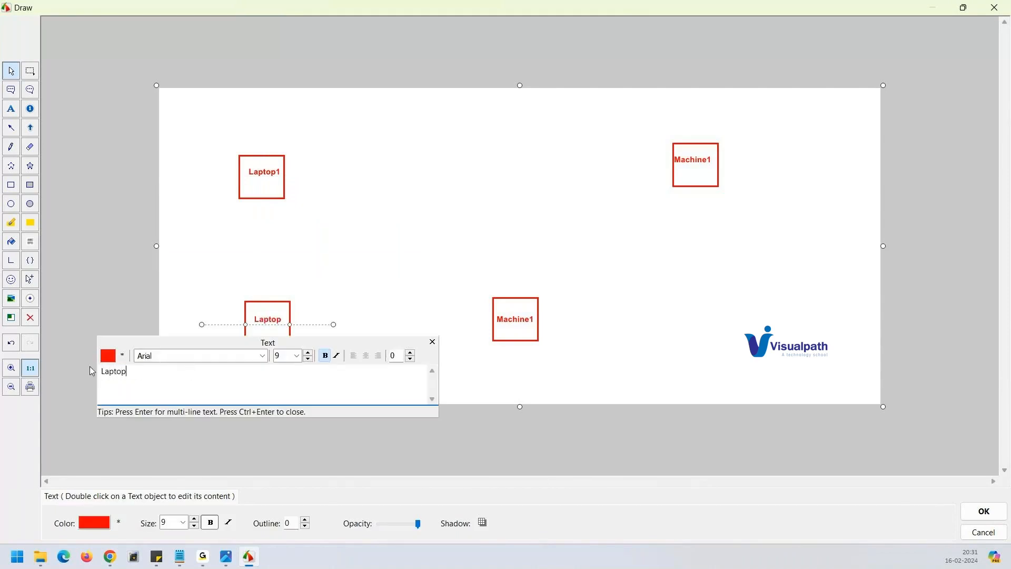
{"action": "type", "text": "2"}
{"action": "key", "text": "ctrl+Return"}
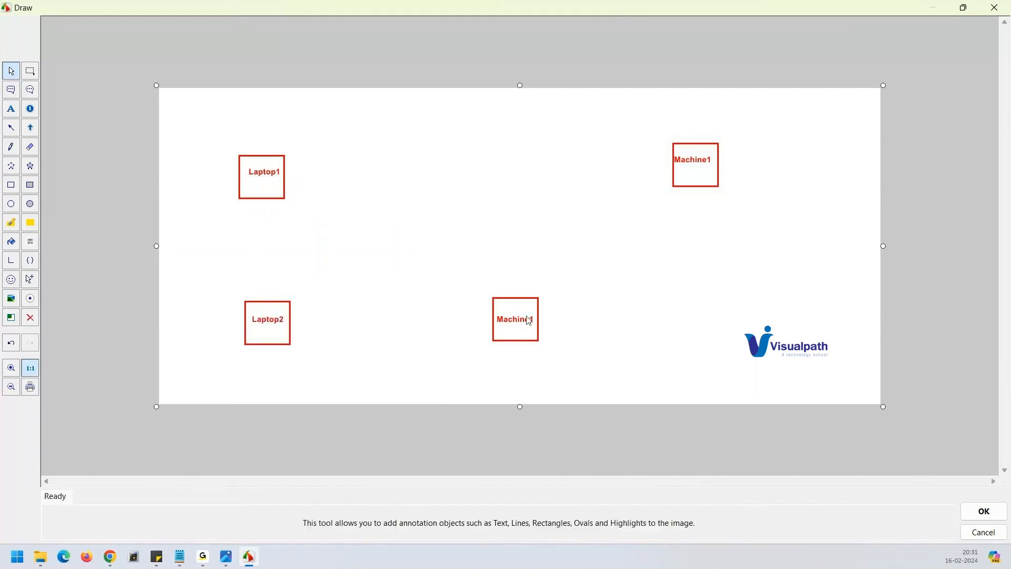
- Change the lower-middle square's label to Printer
{"action": "double_click", "coordinate": [527, 316]}
{"action": "key", "text": "BackSpace"}
{"action": "key", "text": "BackSpace"}
{"action": "key", "text": "BackSpace"}
{"action": "key", "text": "BackSpace"}
{"action": "key", "text": "BackSpace"}
{"action": "key", "text": "BackSpace"}
{"action": "key", "text": "BackSpace"}
{"action": "key", "text": "BackSpace"}
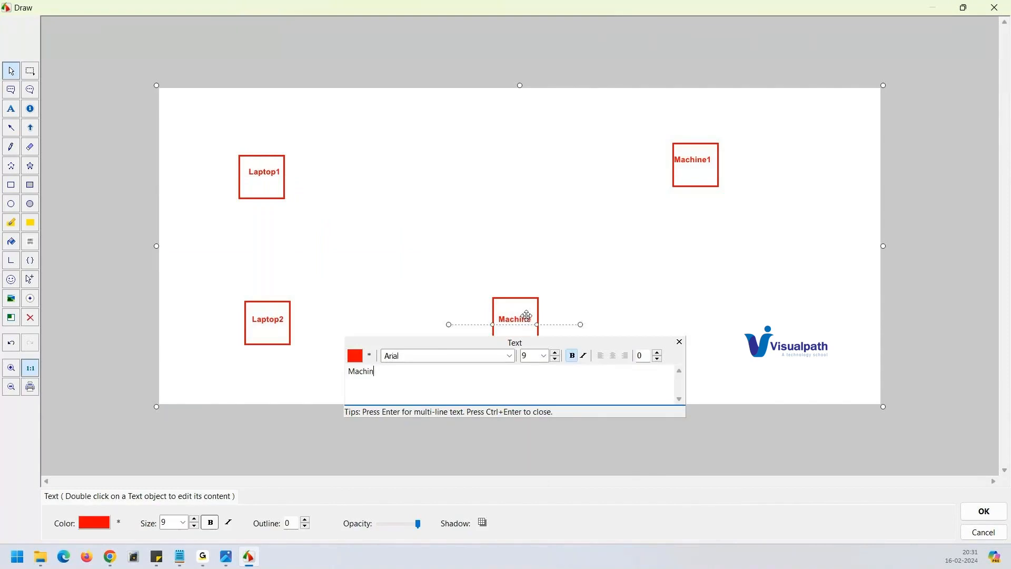
{"action": "type", "text": "Printer"}
{"action": "key", "text": "ctrl+Return"}
- Change the upper-right square's label to Scanner
{"action": "double_click", "coordinate": [695, 161]}
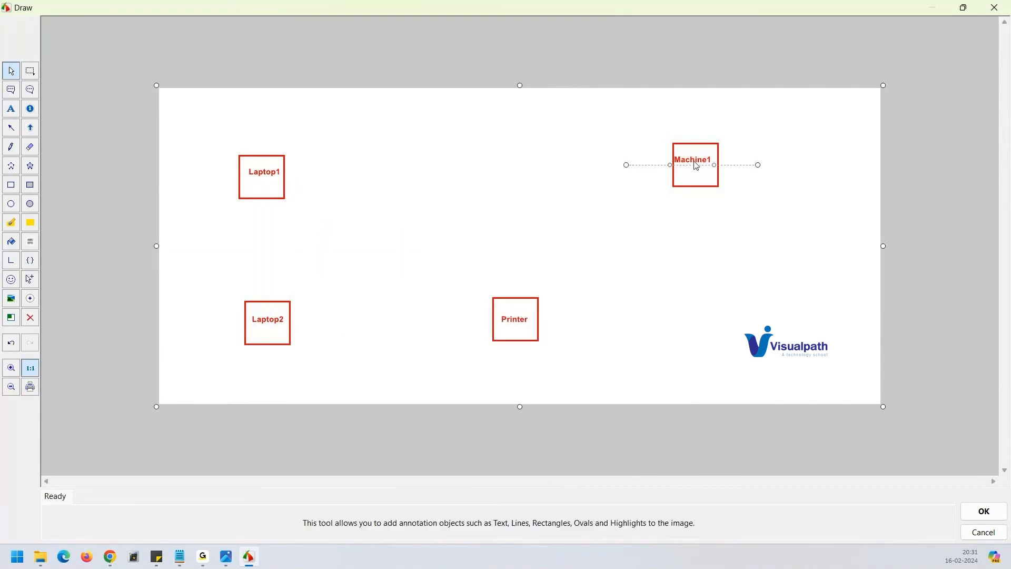
{"action": "key", "text": "BackSpace"}
{"action": "key", "text": "BackSpace"}
{"action": "key", "text": "BackSpace"}
{"action": "key", "text": "BackSpace"}
{"action": "key", "text": "BackSpace"}
{"action": "key", "text": "BackSpace"}
{"action": "key", "text": "BackSpace"}
{"action": "key", "text": "BackSpace"}
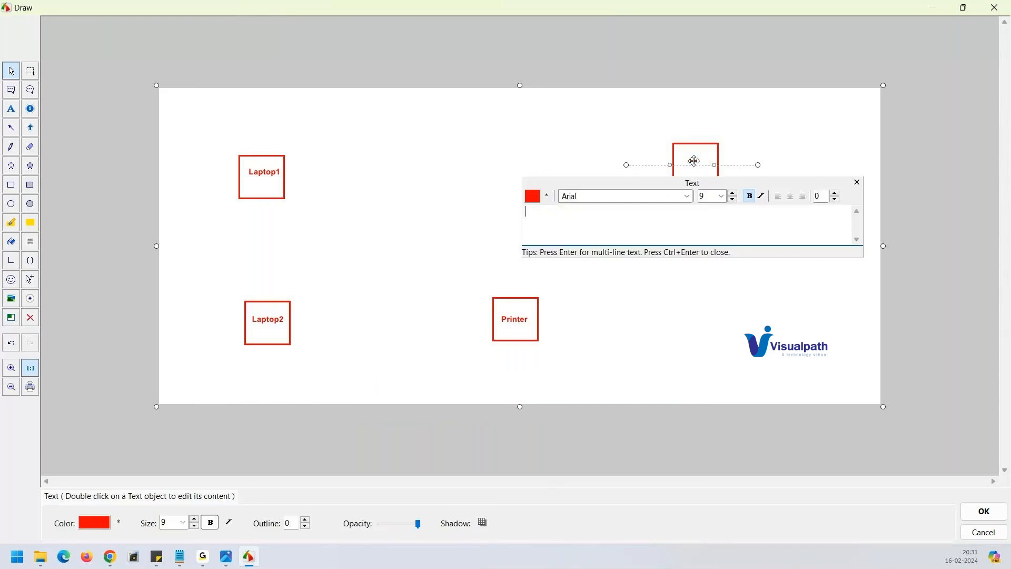
{"action": "type", "text": "Scanner"}
{"action": "left_click", "coordinate": [691, 307]}
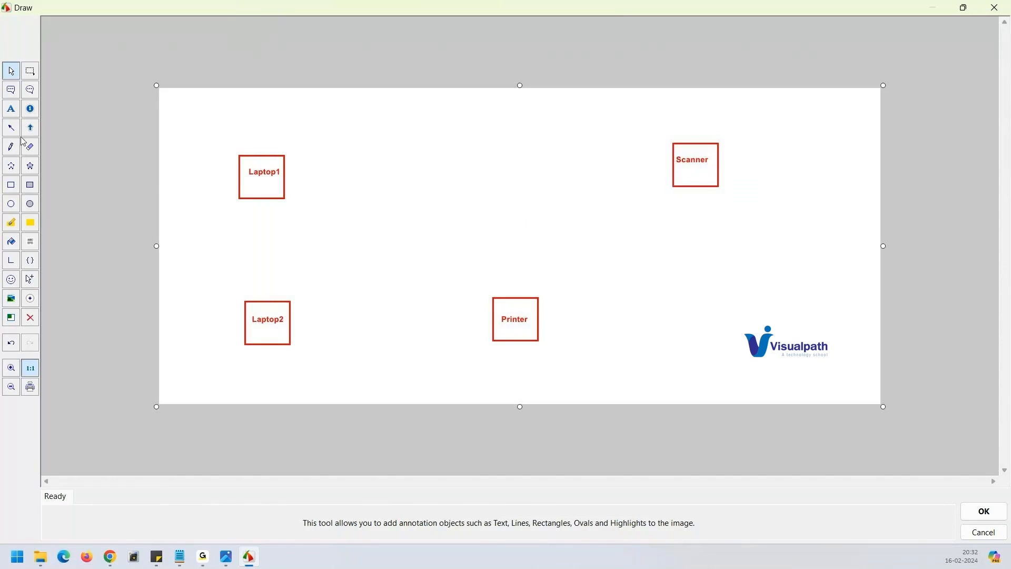
- Draw a red oval in the middle of the diagram above the Printer square and make it slightly taller
{"action": "left_click", "coordinate": [12, 262]}
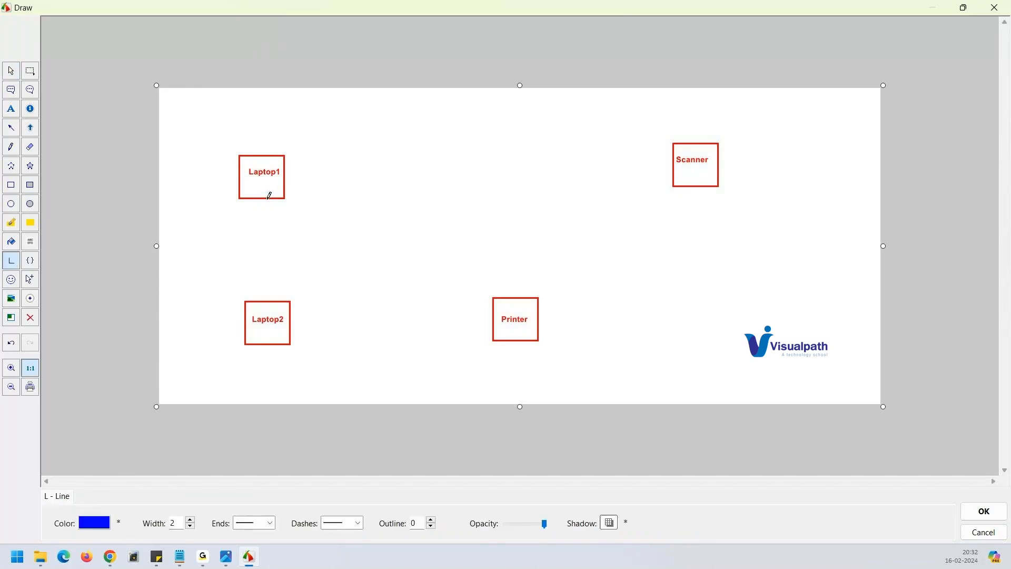
{"action": "left_click", "coordinate": [11, 185]}
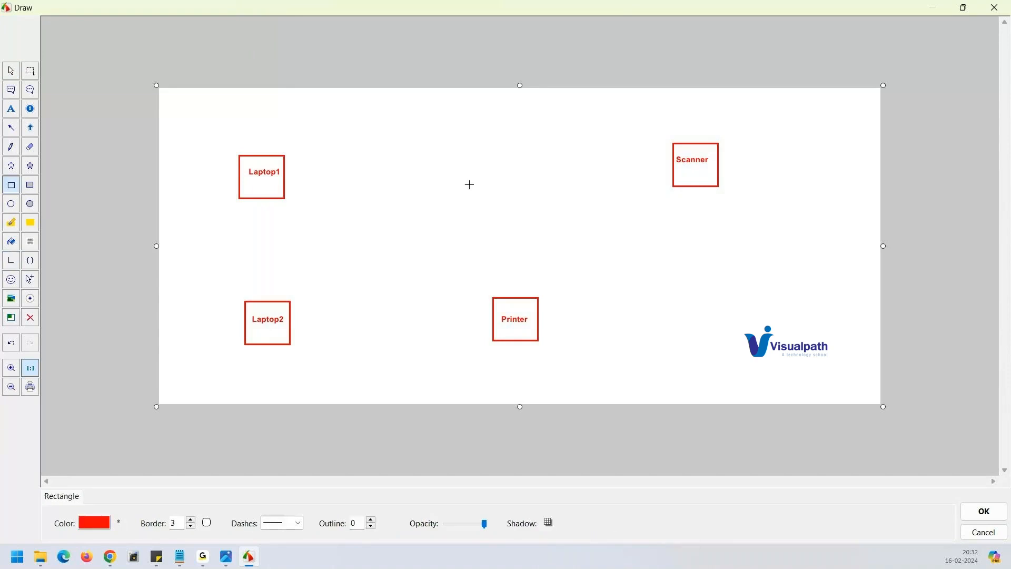
{"action": "left_click", "coordinate": [11, 204]}
{"action": "left_click_drag", "start_coordinate": [430, 172], "coordinate": [538, 238]}
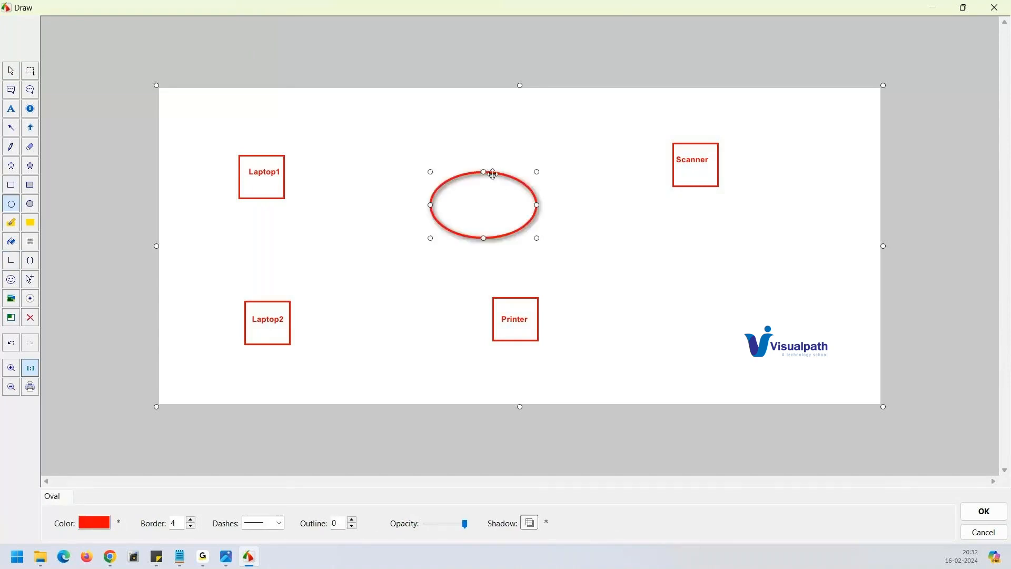
{"action": "left_click_drag", "start_coordinate": [485, 170], "coordinate": [485, 160]}
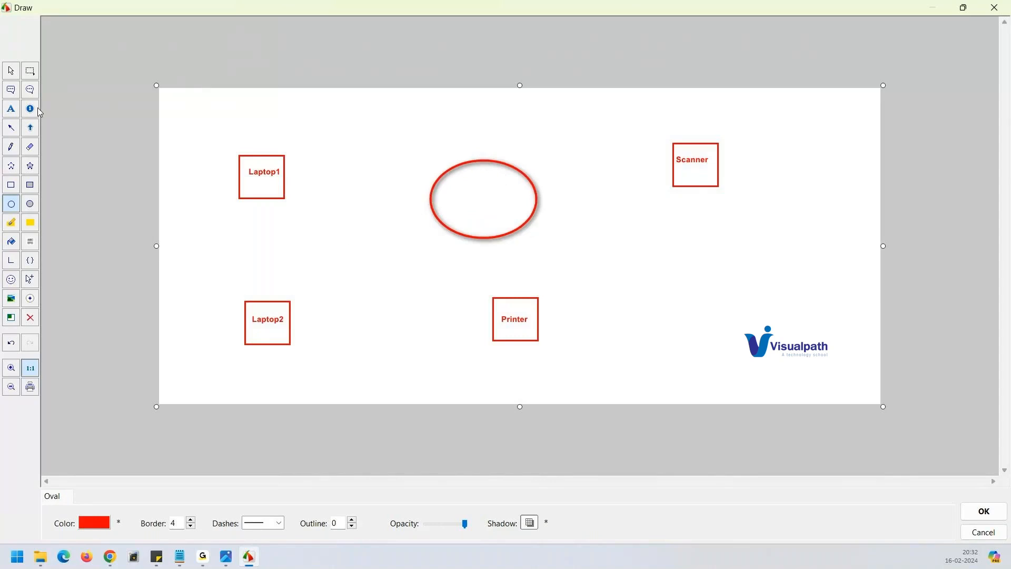
- Add the text HUB and center it inside the oval
{"action": "left_click", "coordinate": [11, 110]}
{"action": "left_click", "coordinate": [463, 192]}
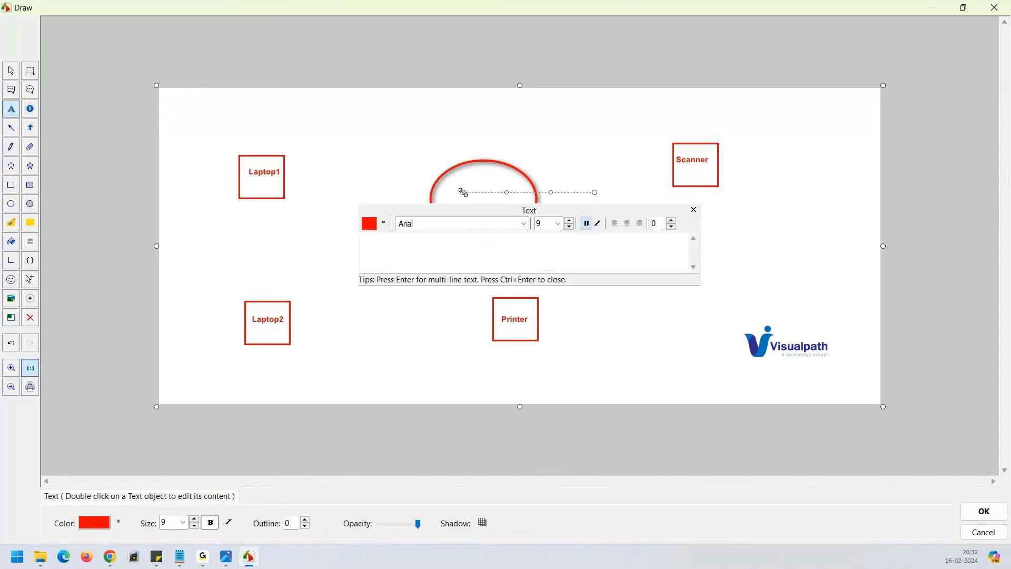
{"action": "type", "text": "HUB"}
{"action": "key", "text": "ctrl+Return"}
{"action": "left_click_drag", "start_coordinate": [526, 189], "coordinate": [486, 197]}
{"action": "left_click", "coordinate": [667, 278]}
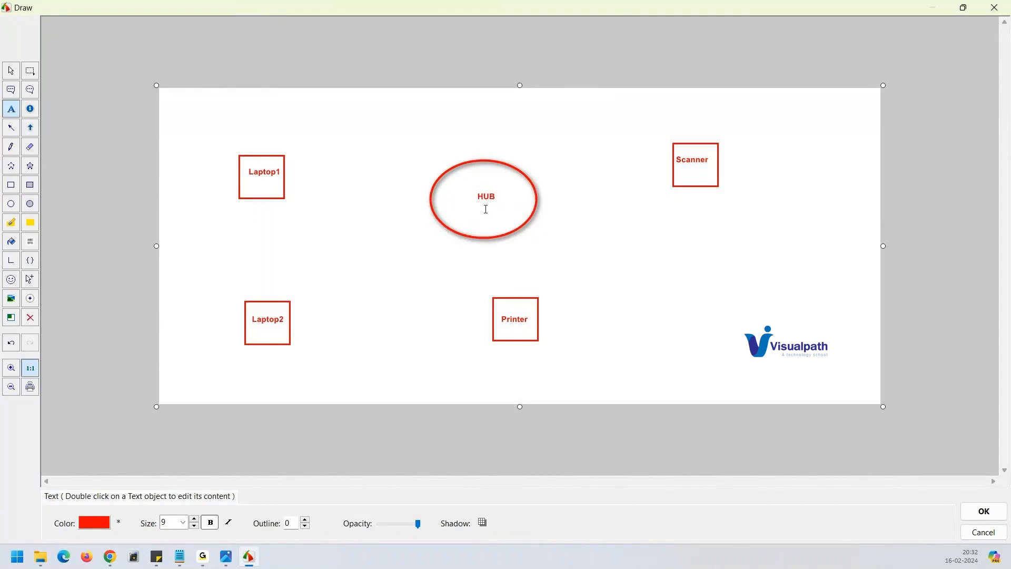
- Connect Laptop1, Laptop2, Printer and Scanner to the HUB oval with blue L-lines
{"action": "left_click", "coordinate": [11, 261]}
{"action": "left_click_drag", "start_coordinate": [285, 174], "coordinate": [437, 177]}
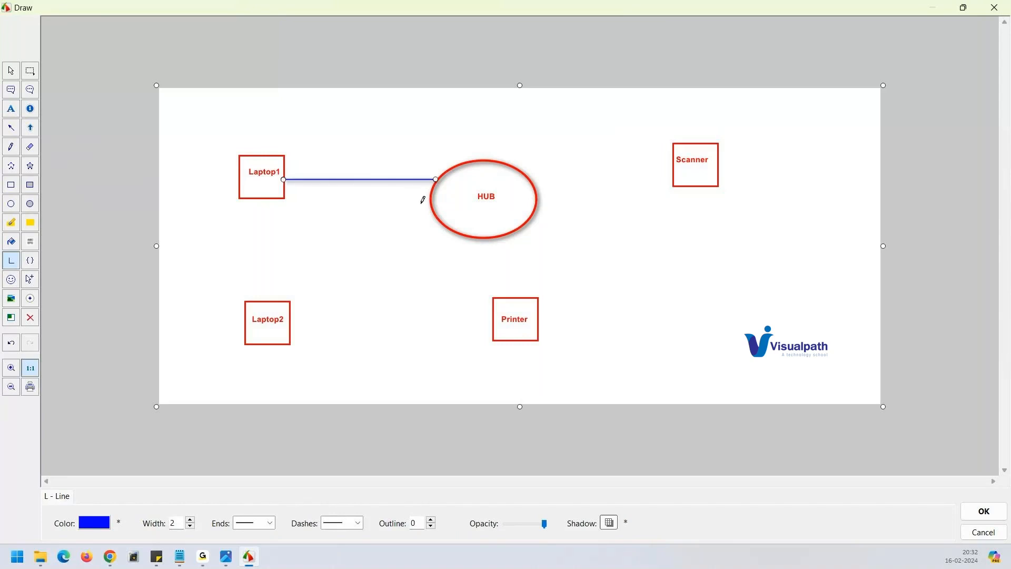
{"action": "mouse_move", "coordinate": [292, 316]}
{"action": "left_mouse_down"}
{"action": "mouse_move", "coordinate": [451, 289]}
{"action": "mouse_move", "coordinate": [452, 229]}
{"action": "left_mouse_up"}
{"action": "left_click_drag", "start_coordinate": [522, 298], "coordinate": [522, 229]}
{"action": "left_click_drag", "start_coordinate": [526, 175], "coordinate": [674, 174]}
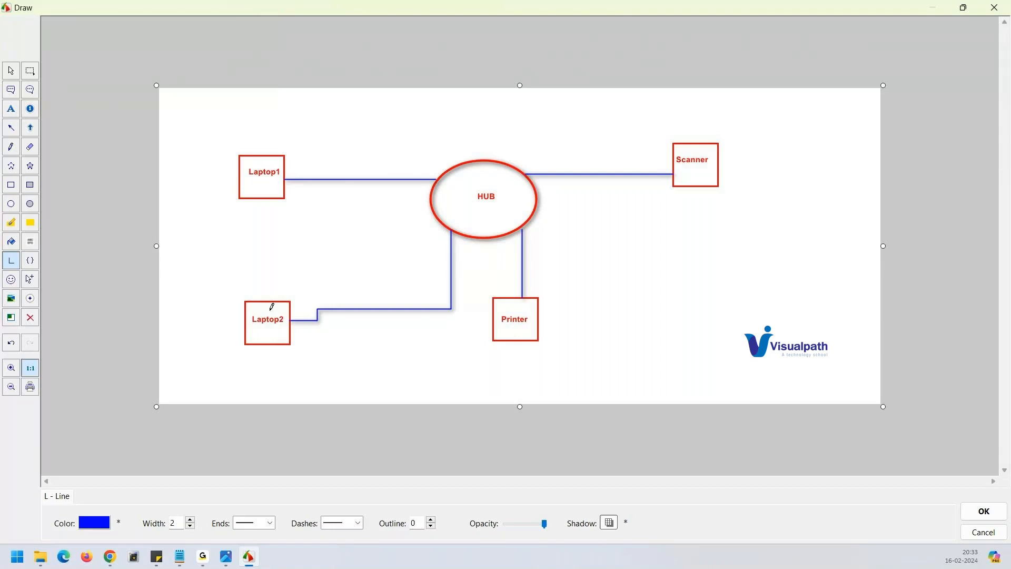
- Draw a red rectangle in the lower-right area of the canvas and label it Laptop2
{"action": "left_click", "coordinate": [10, 185]}
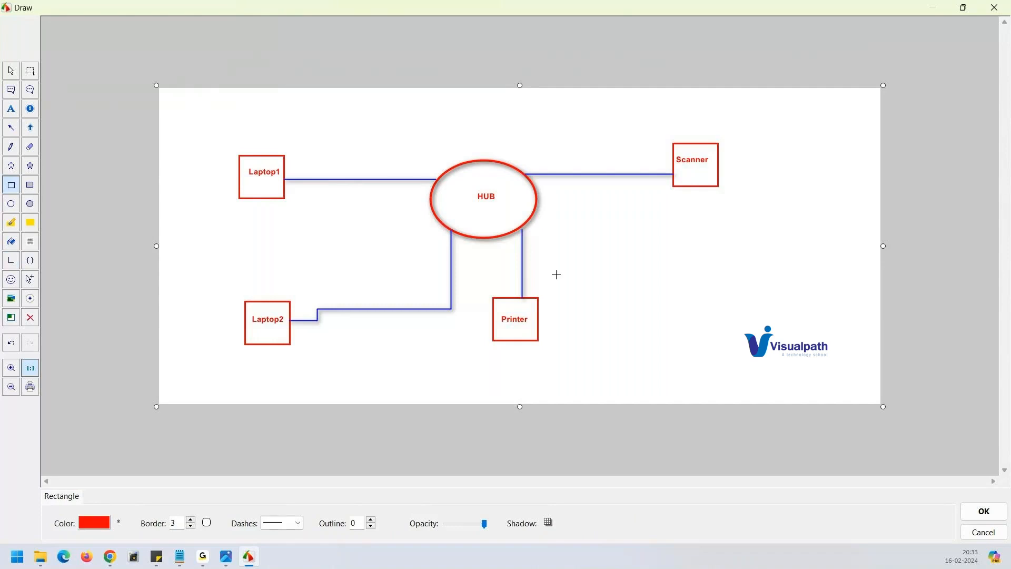
{"action": "mouse_move", "coordinate": [671, 290]}
{"action": "left_mouse_down"}
{"action": "mouse_move", "coordinate": [749, 334]}
{"action": "mouse_move", "coordinate": [750, 346]}
{"action": "left_mouse_up"}
{"action": "left_click", "coordinate": [11, 109]}
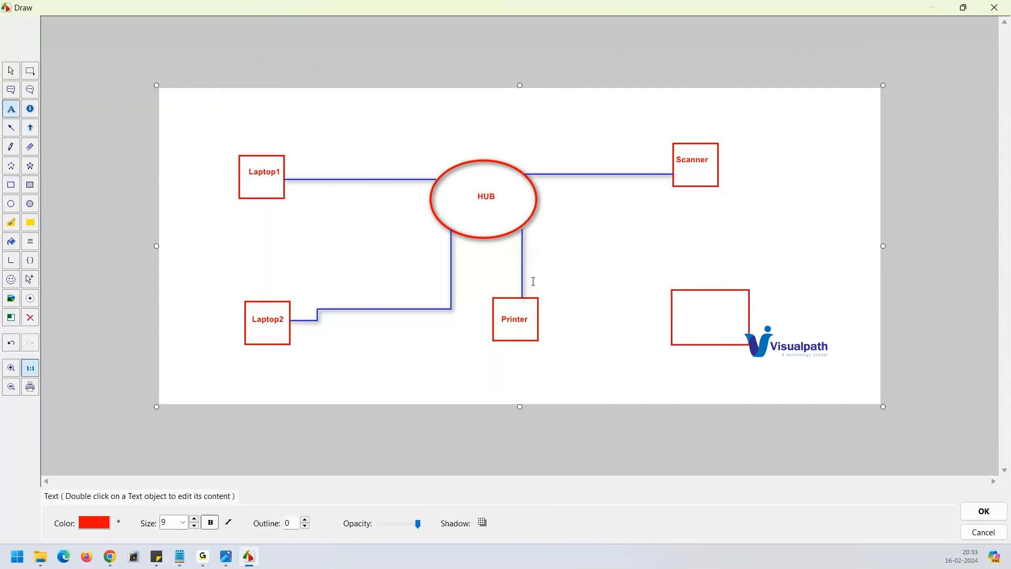
{"action": "left_click", "coordinate": [690, 317]}
{"action": "type", "text": "Lapt"}
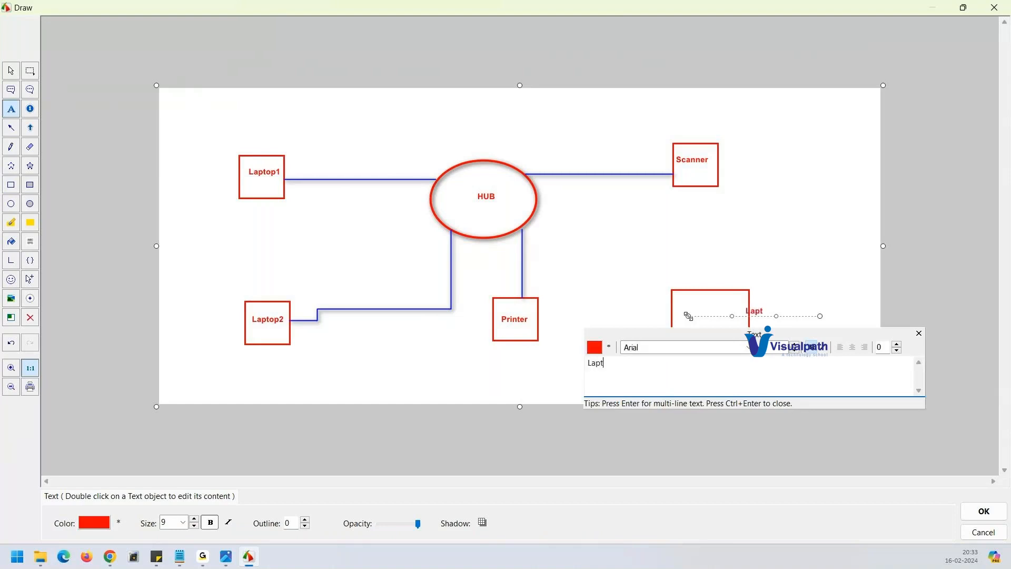
{"action": "type", "text": "op"}
{"action": "left_click_drag", "start_coordinate": [764, 310], "coordinate": [722, 311]}
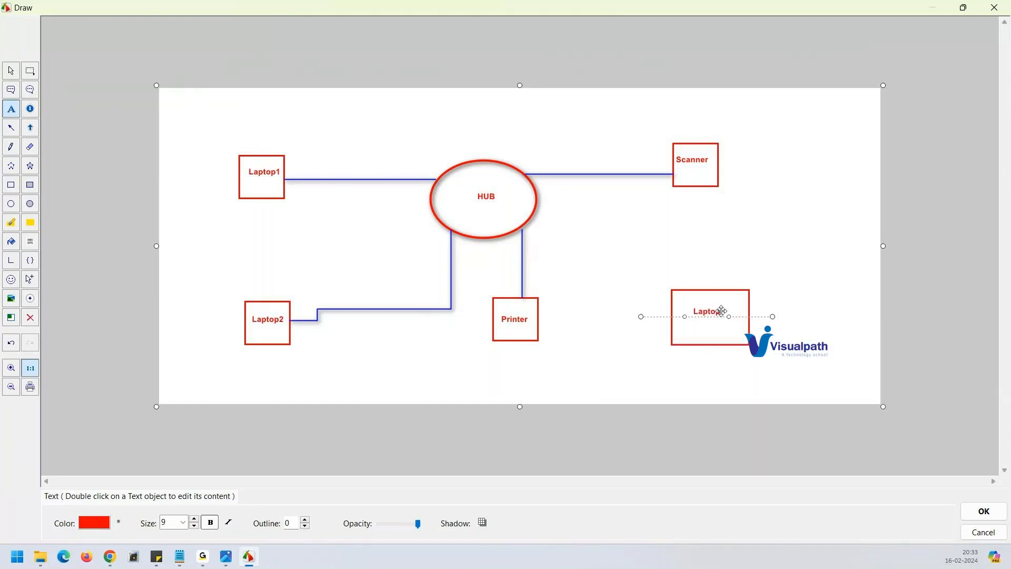
{"action": "double_click", "coordinate": [722, 310]}
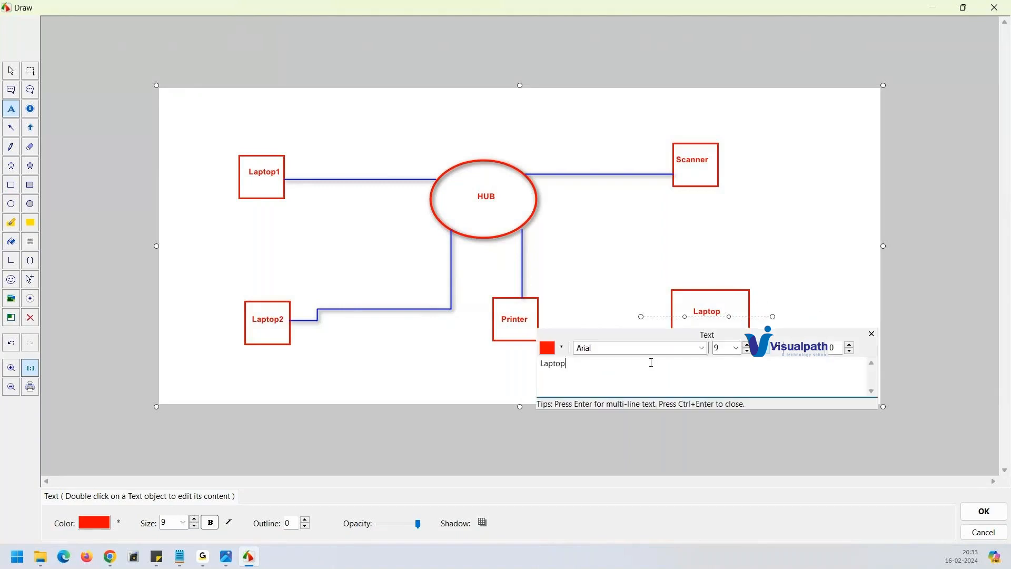
{"action": "type", "text": "2"}
{"action": "key", "text": "ctrl+Return"}
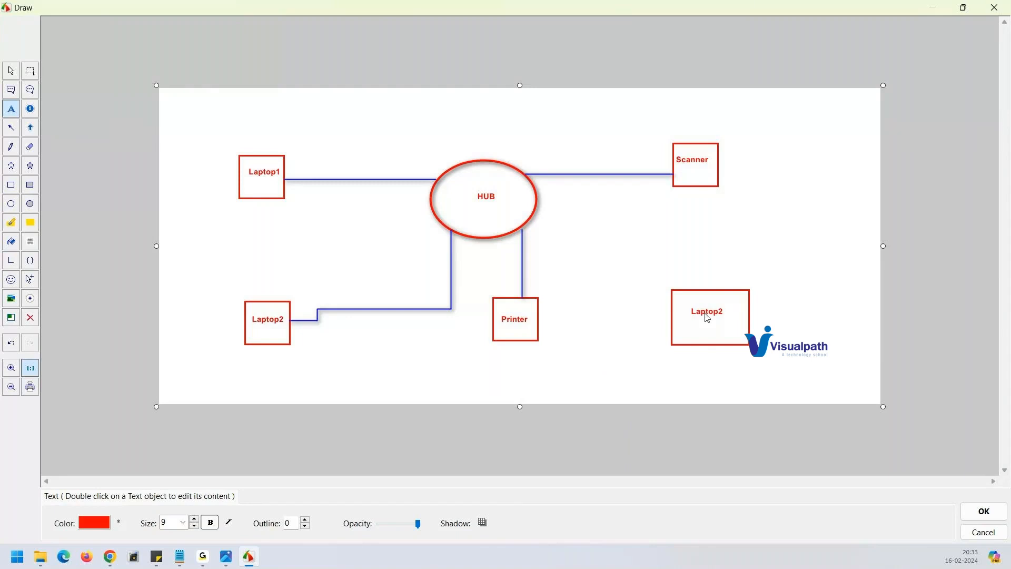
- Connect the HUB oval to the lower-right Laptop2 rectangle with a blue L-line
{"action": "left_click", "coordinate": [11, 260]}
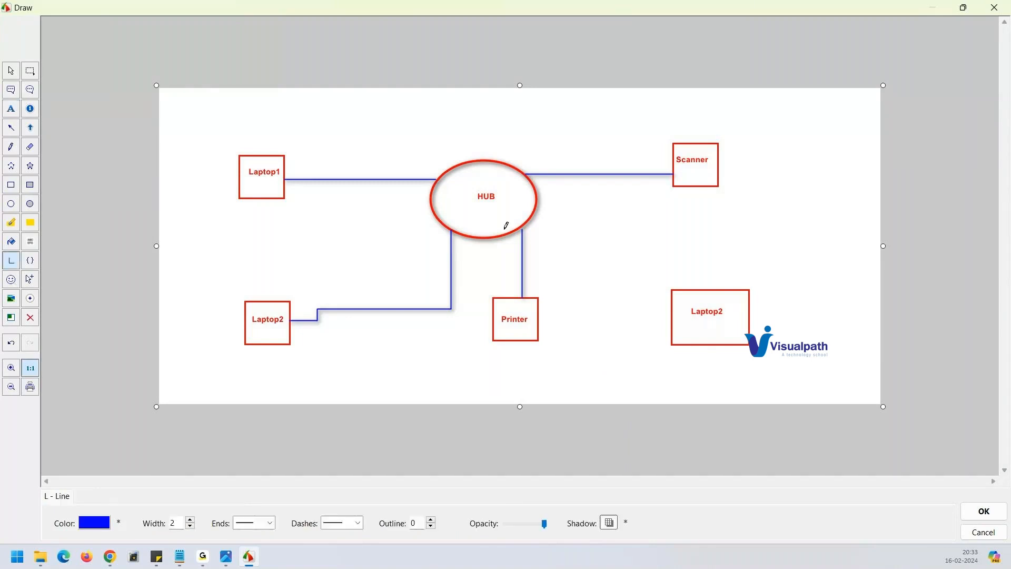
{"action": "mouse_move", "coordinate": [533, 213]}
{"action": "left_mouse_down"}
{"action": "mouse_move", "coordinate": [684, 212]}
{"action": "mouse_move", "coordinate": [707, 291]}
{"action": "left_mouse_up"}
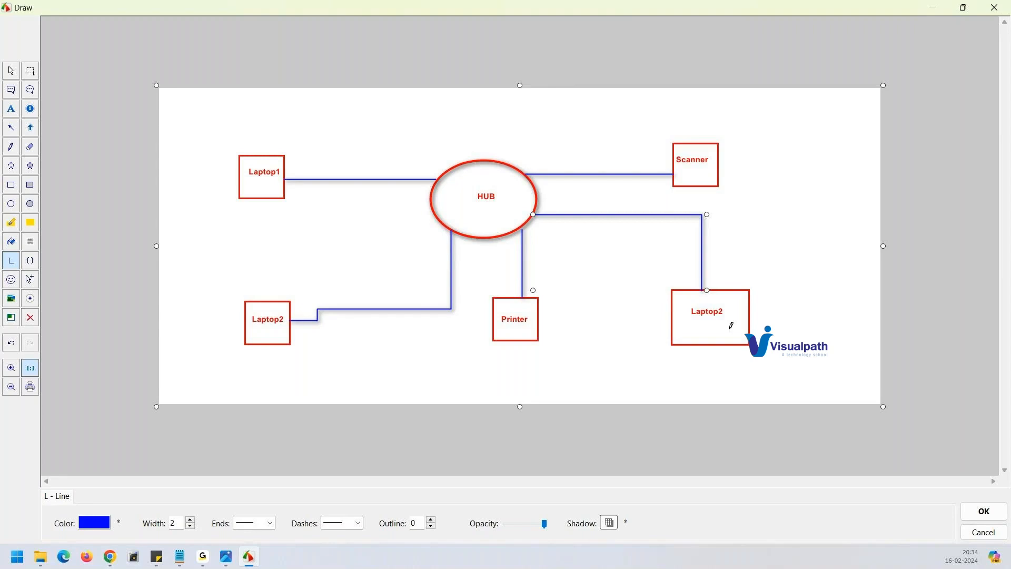
{"action": "left_click", "coordinate": [737, 360]}
- Add the text IPaddress directly beneath the Laptop1 square
{"action": "left_click", "coordinate": [11, 110]}
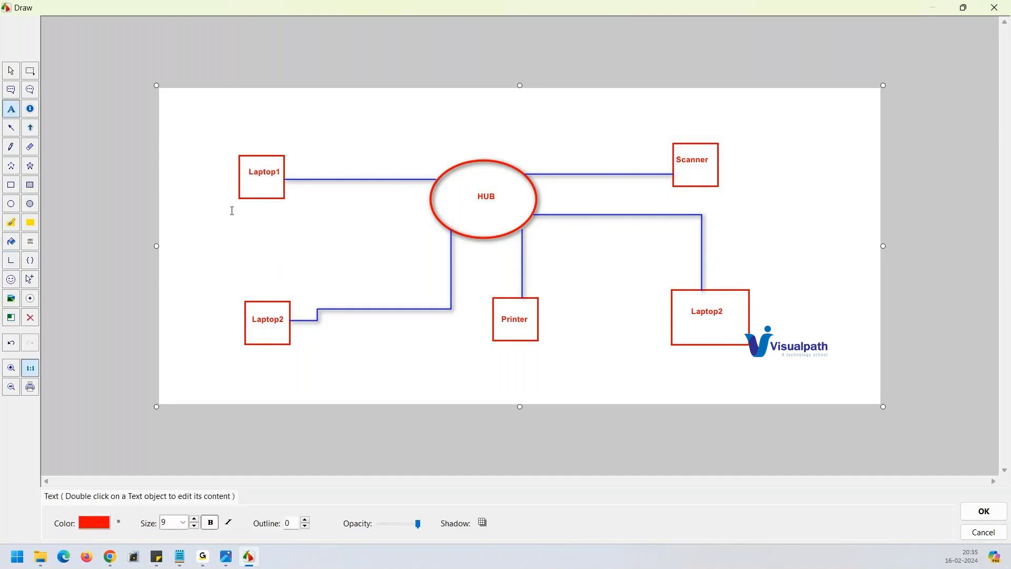
{"action": "left_click", "coordinate": [230, 209]}
{"action": "type", "text": "IPaddress"}
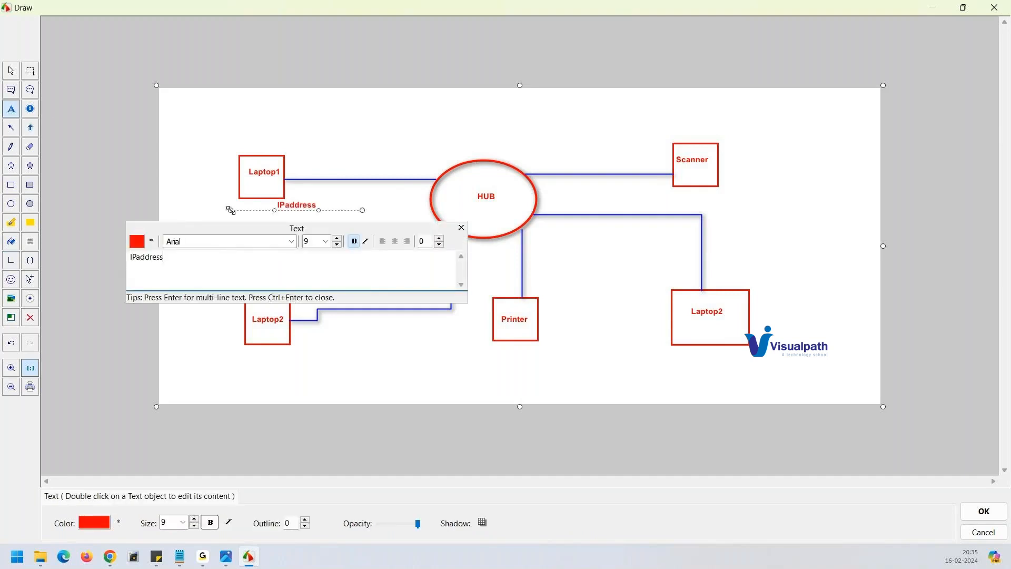
{"action": "left_click_drag", "start_coordinate": [231, 210], "coordinate": [198, 209]}
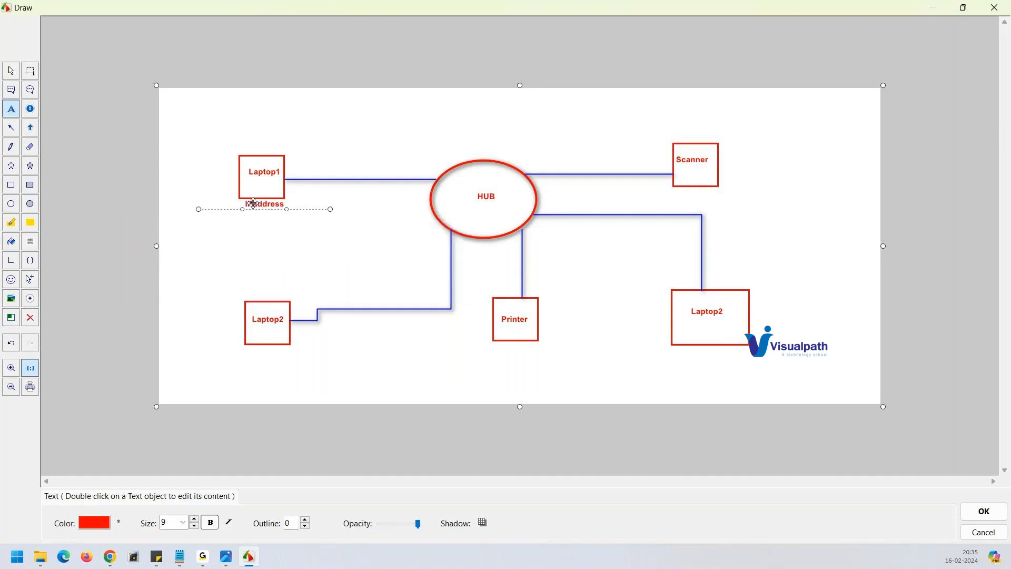
{"action": "left_click", "coordinate": [284, 244]}
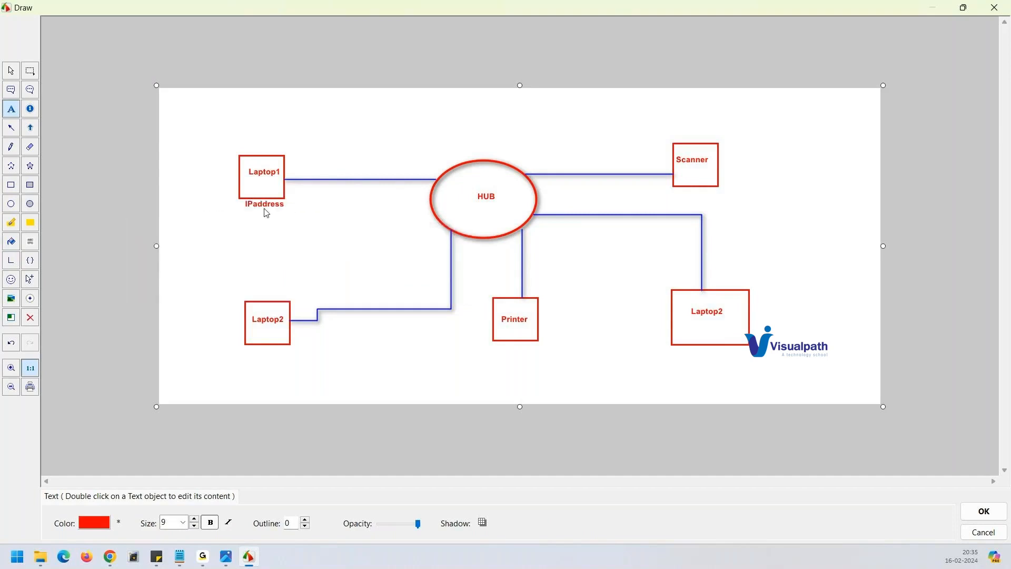
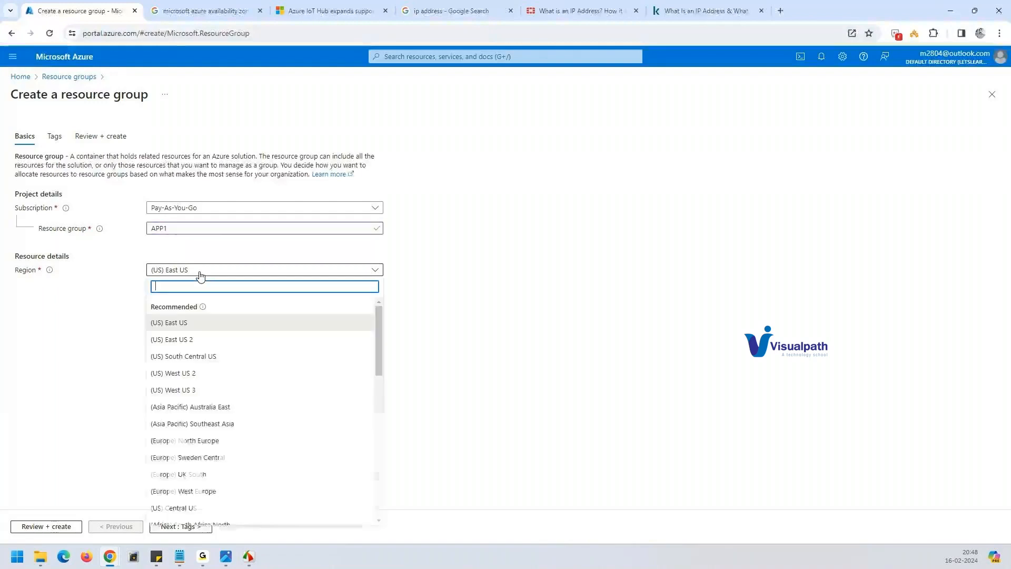
- Look through the available regions for the new resource group and view the Azure availability zones diagram in the image search results
{"action": "scroll", "coordinate": [223, 468], "scroll_direction": "down", "scroll_amount": 10}
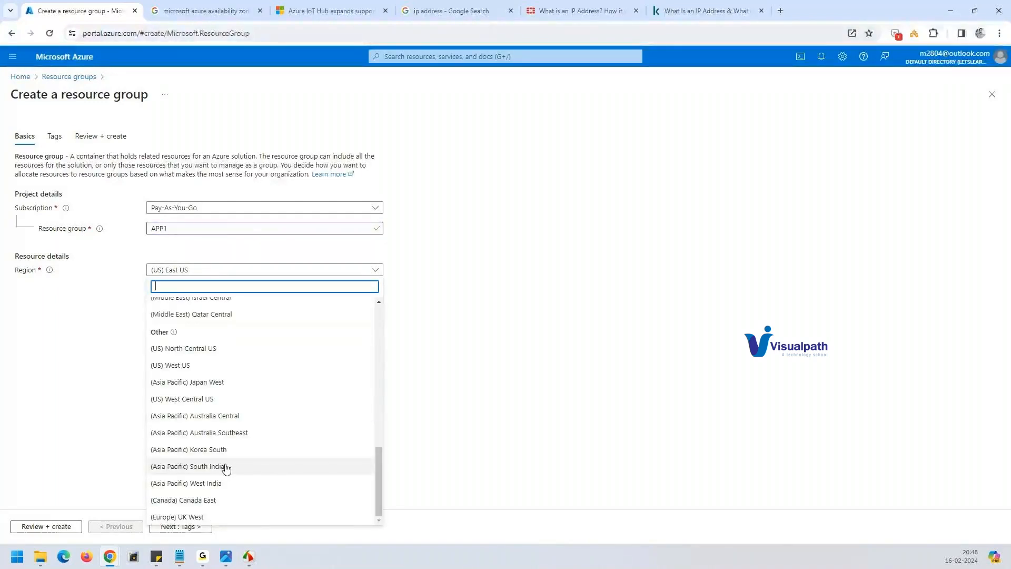
{"action": "scroll", "coordinate": [223, 470], "scroll_direction": "up", "scroll_amount": 10}
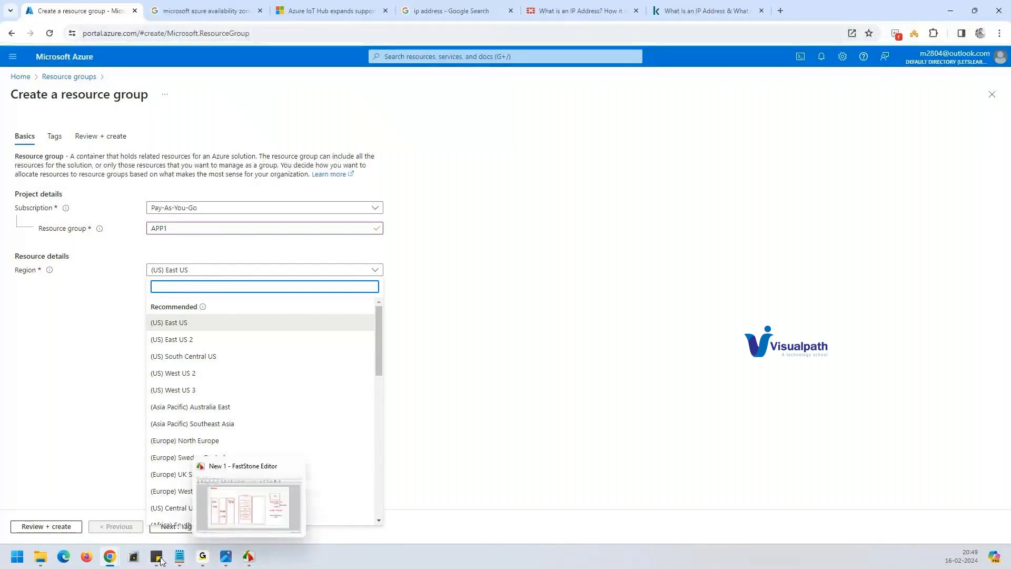
{"action": "left_click", "coordinate": [337, 11]}
{"action": "left_click", "coordinate": [595, 14]}
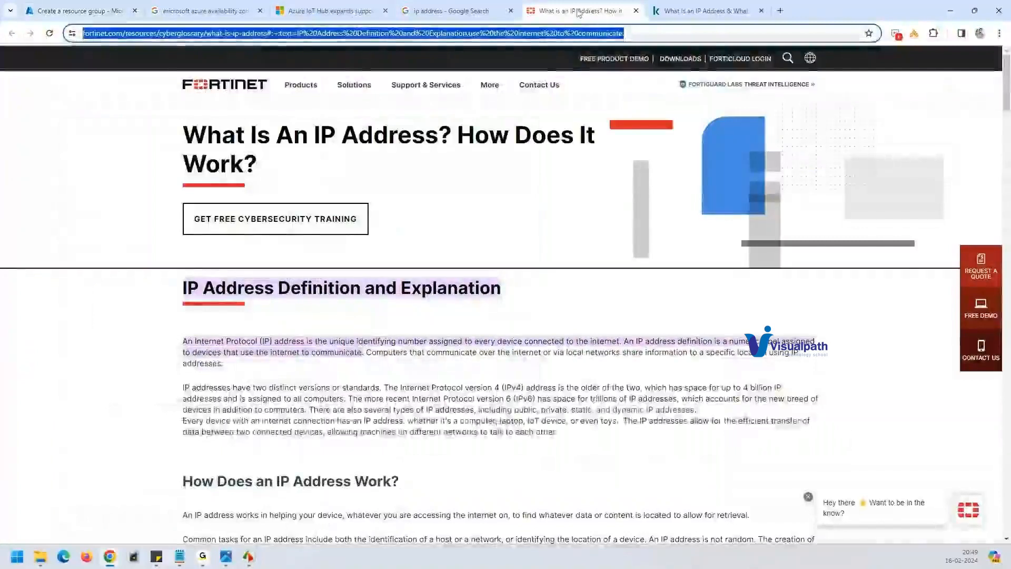
{"action": "left_click", "coordinate": [205, 11]}
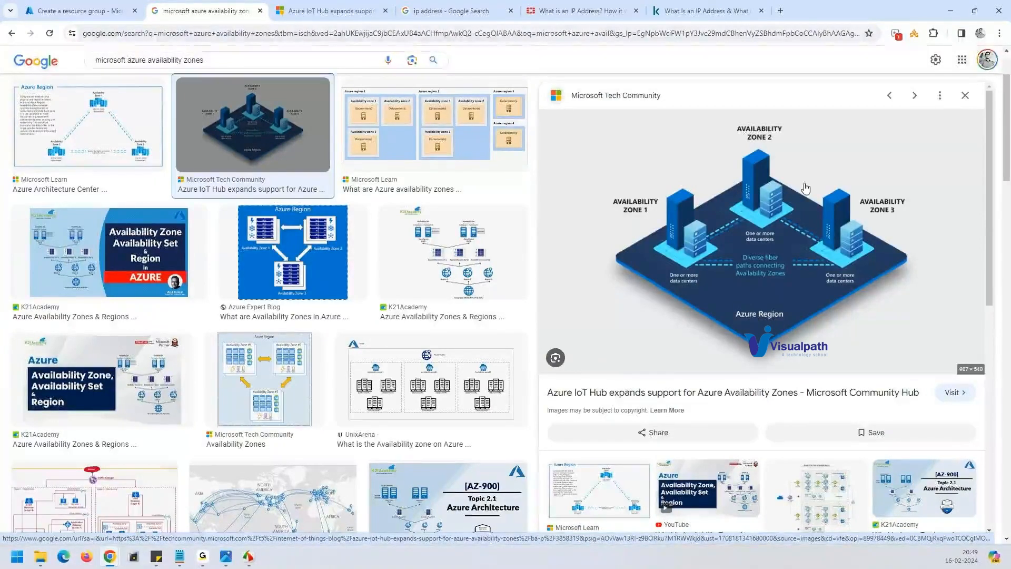
{"action": "left_click", "coordinate": [79, 11]}
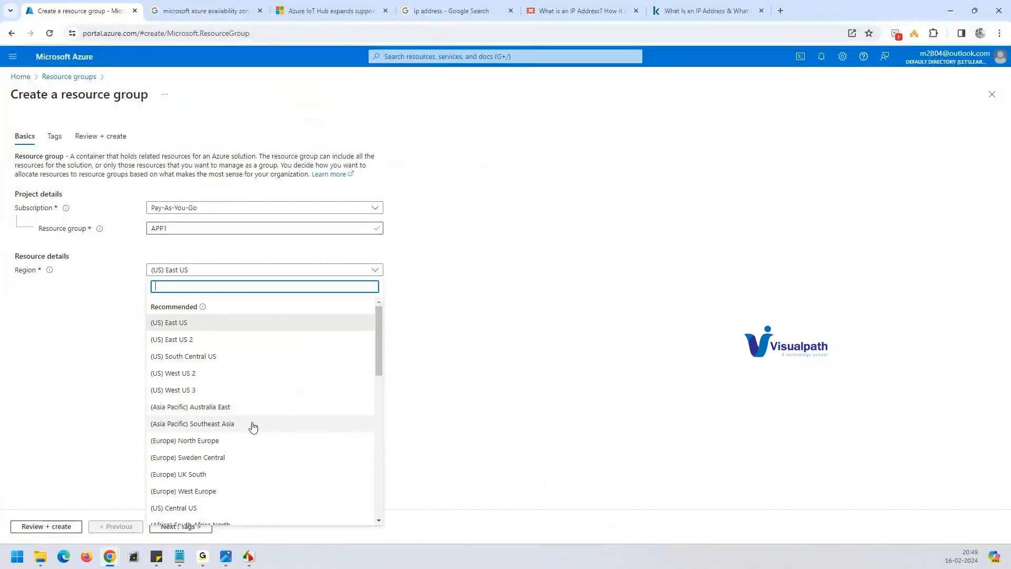
- Select (Asia Pacific) South India as the region for the APP1 resource group
{"action": "scroll", "coordinate": [253, 428], "scroll_direction": "down", "scroll_amount": 5}
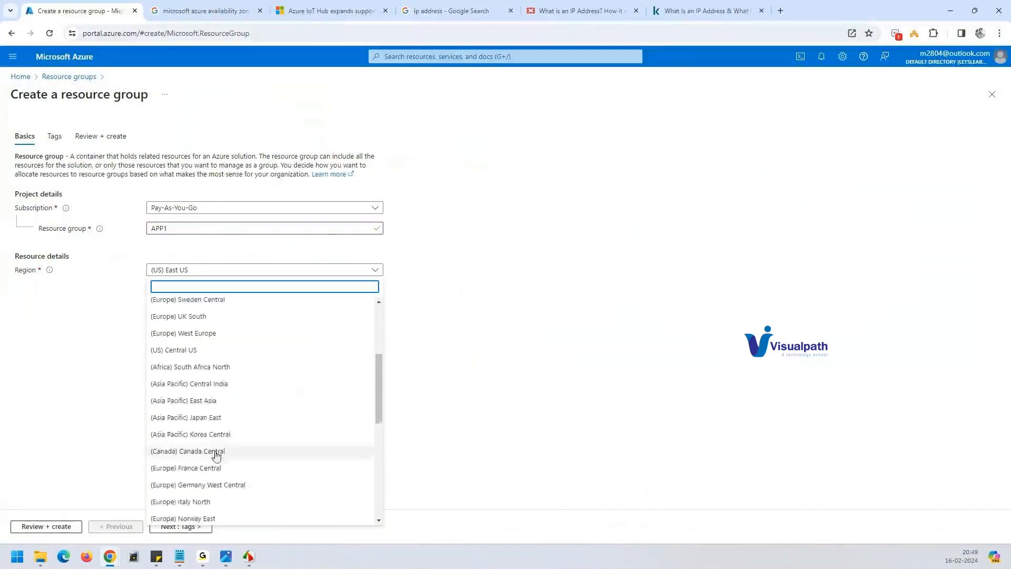
{"action": "scroll", "coordinate": [214, 428], "scroll_direction": "down", "scroll_amount": 4}
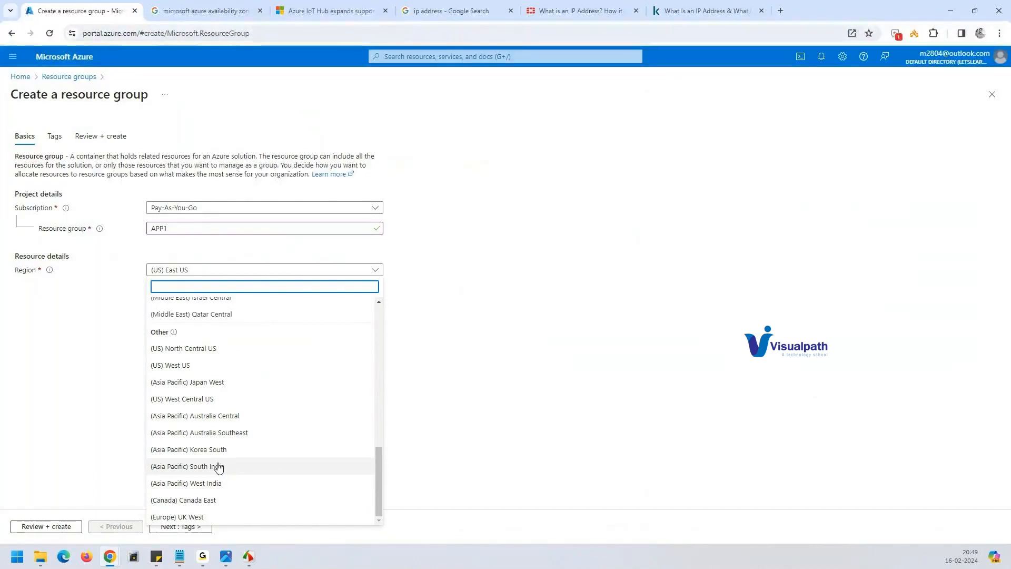
{"action": "left_click", "coordinate": [218, 467]}
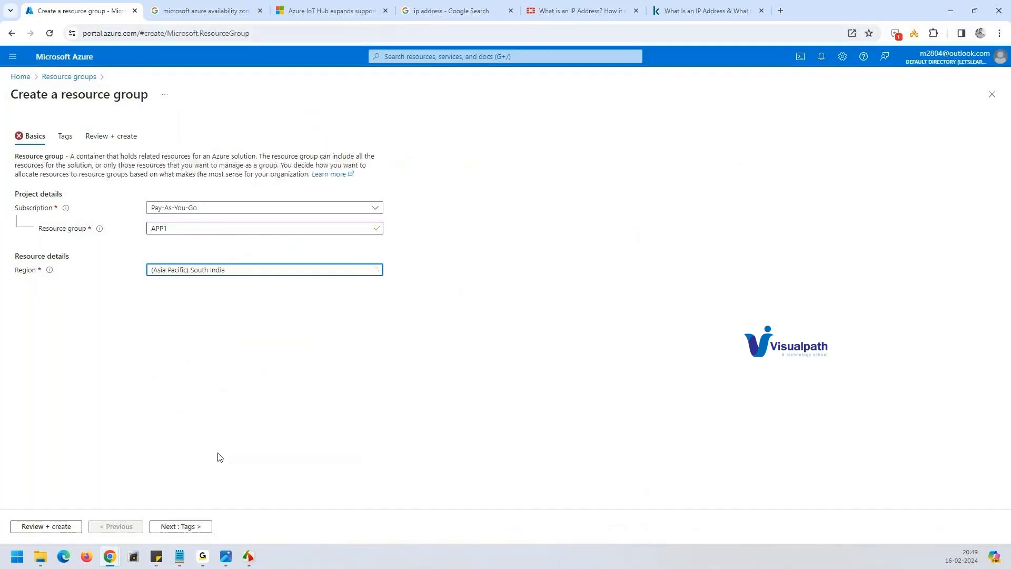
- Filter the resource group's region choices by indi, japa and us to compare the regions offered for India, Japan and the US
{"action": "left_click", "coordinate": [230, 270]}
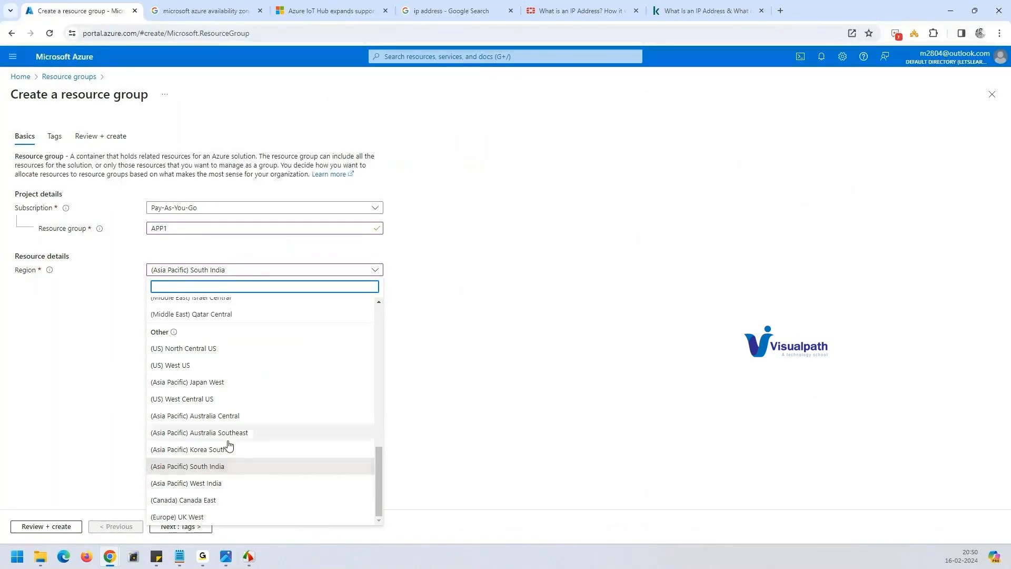
{"action": "scroll", "coordinate": [228, 445], "scroll_direction": "up", "scroll_amount": 2}
{"action": "scroll", "coordinate": [230, 445], "scroll_direction": "up", "scroll_amount": 3}
{"action": "type", "text": "indi"}
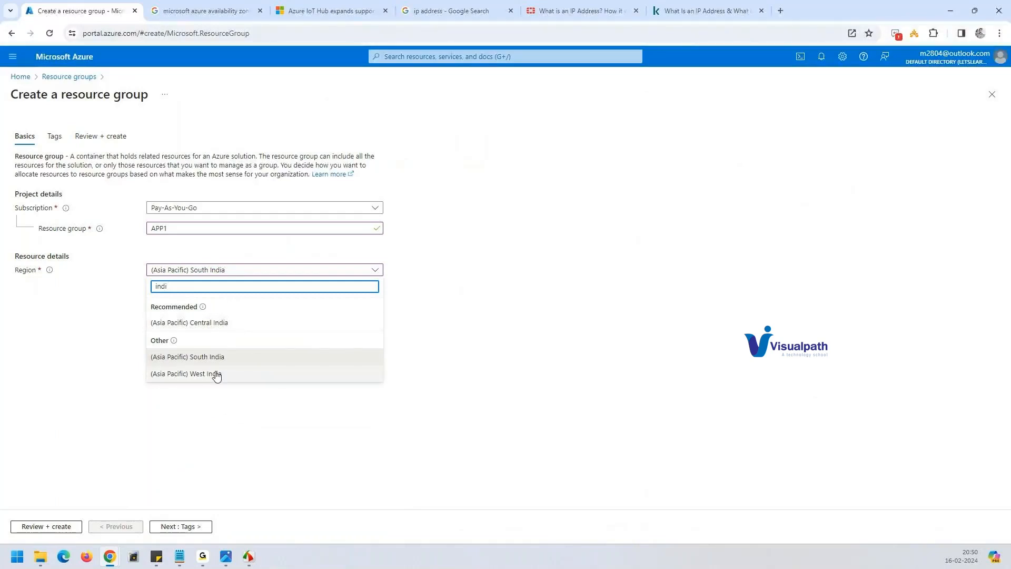
{"action": "key", "text": "BackSpace"}
{"action": "key", "text": "BackSpace"}
{"action": "key", "text": "BackSpace"}
{"action": "type", "text": "japa"}
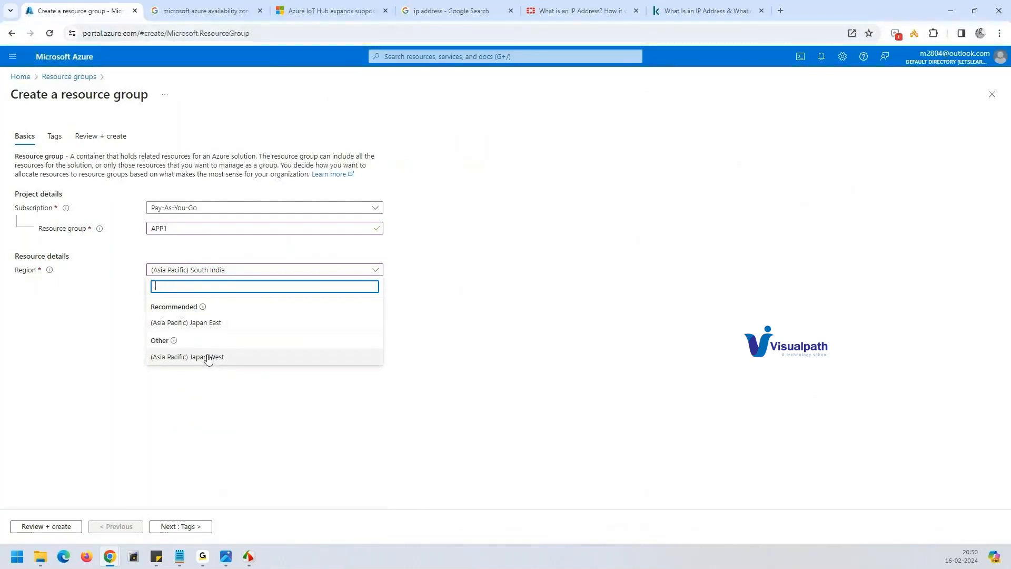
{"action": "type", "text": "us"}
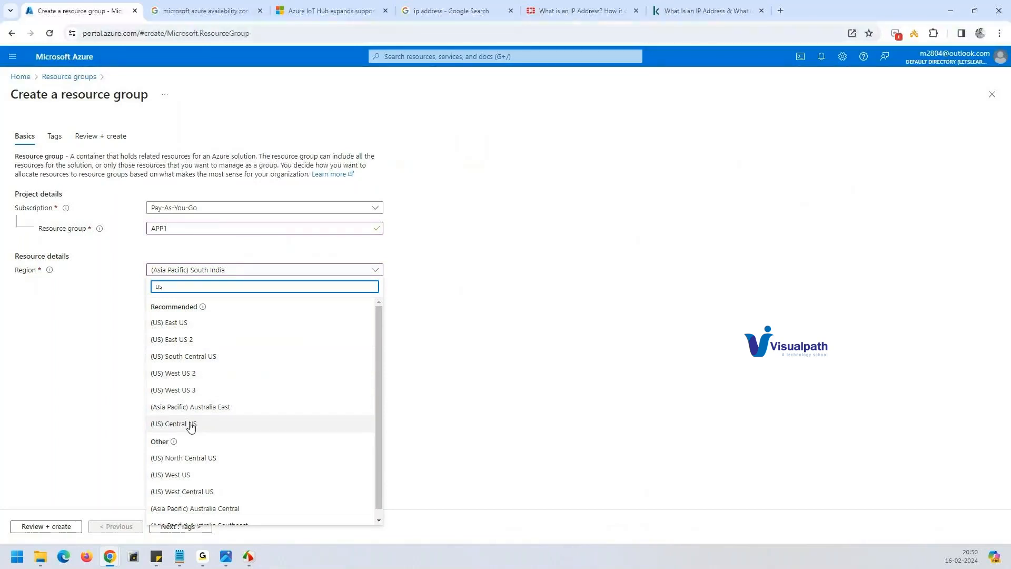
- Filter the regions by ind and set the APP1 resource group's region to (Asia Pacific) Central India
{"action": "key", "text": "BackSpace"}
{"action": "key", "text": "BackSpace"}
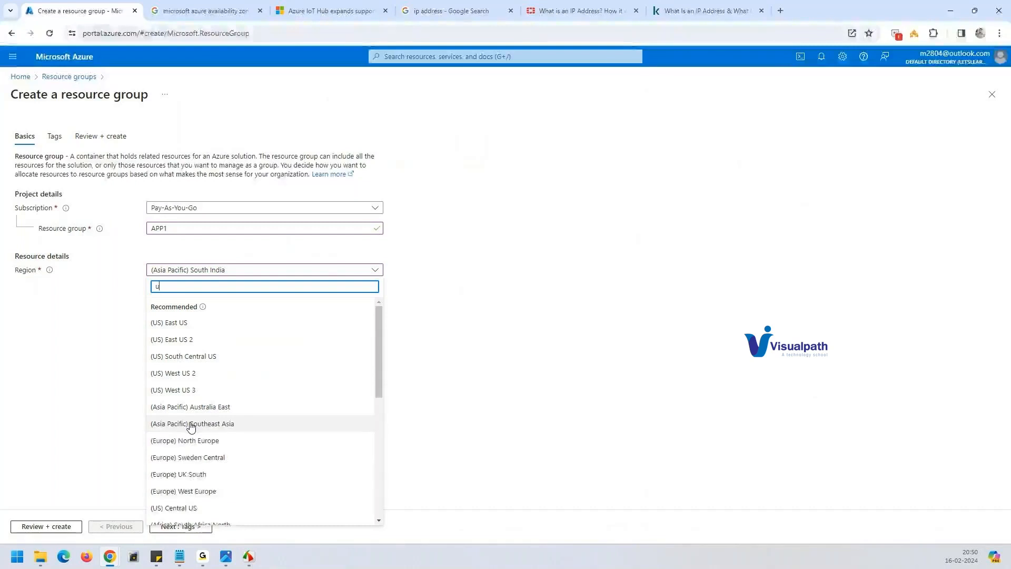
{"action": "type", "text": "ini"}
{"action": "key", "text": "BackSpace"}
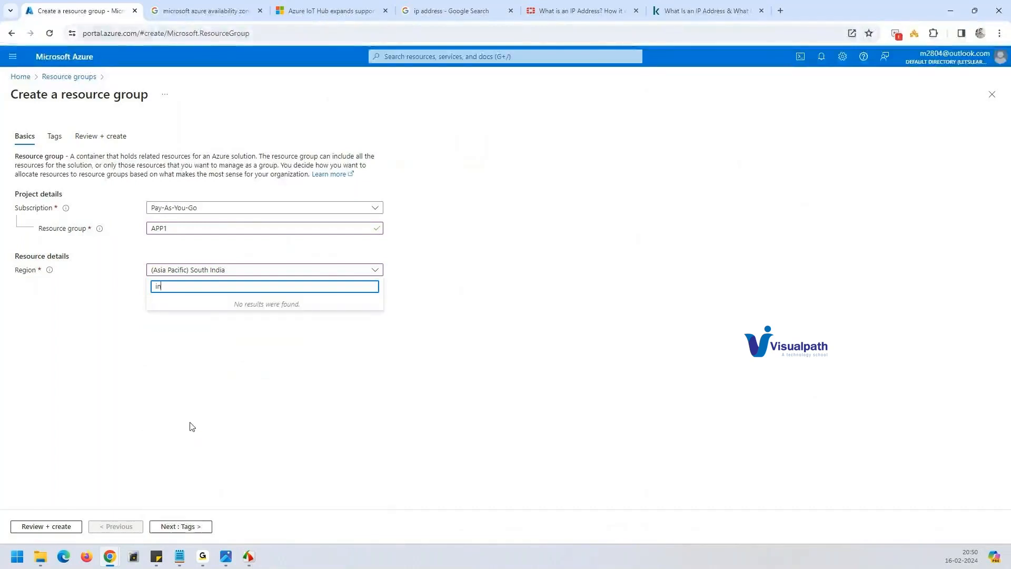
{"action": "type", "text": "d"}
{"action": "left_click", "coordinate": [202, 327]}
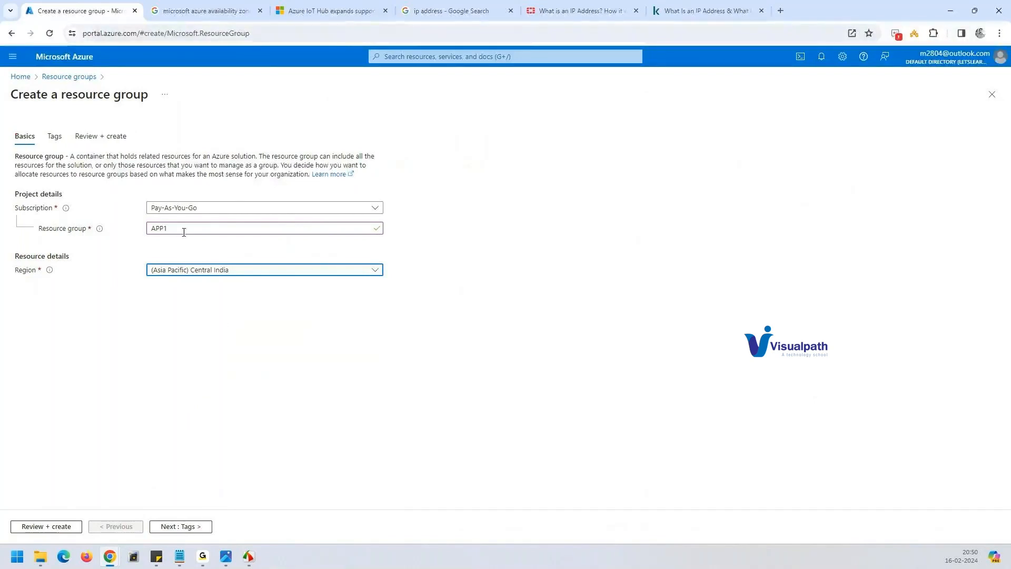
- Leave the tags empty, review the APP1 resource group's settings and create it
{"action": "left_click", "coordinate": [185, 526]}
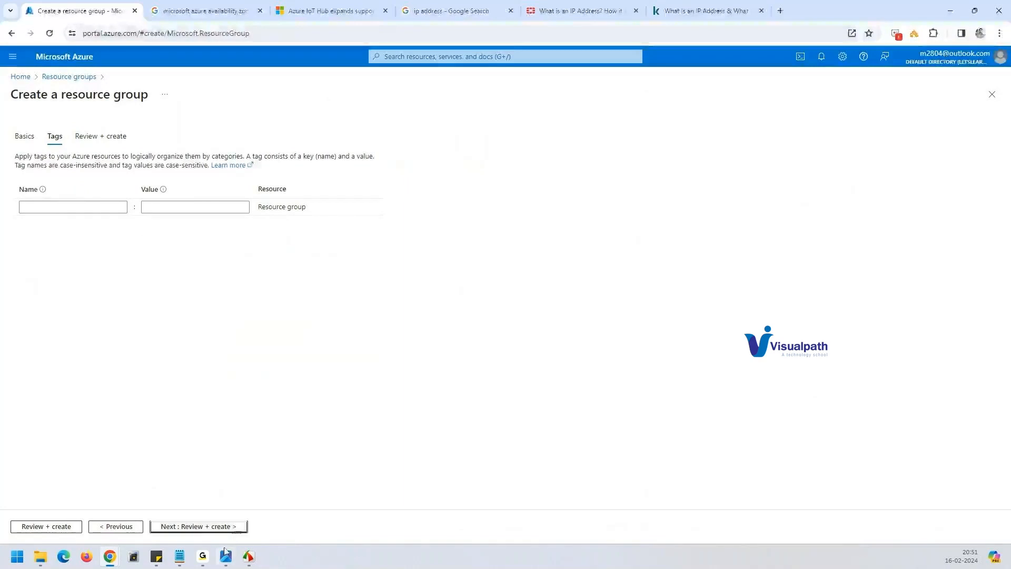
{"action": "left_click", "coordinate": [202, 528]}
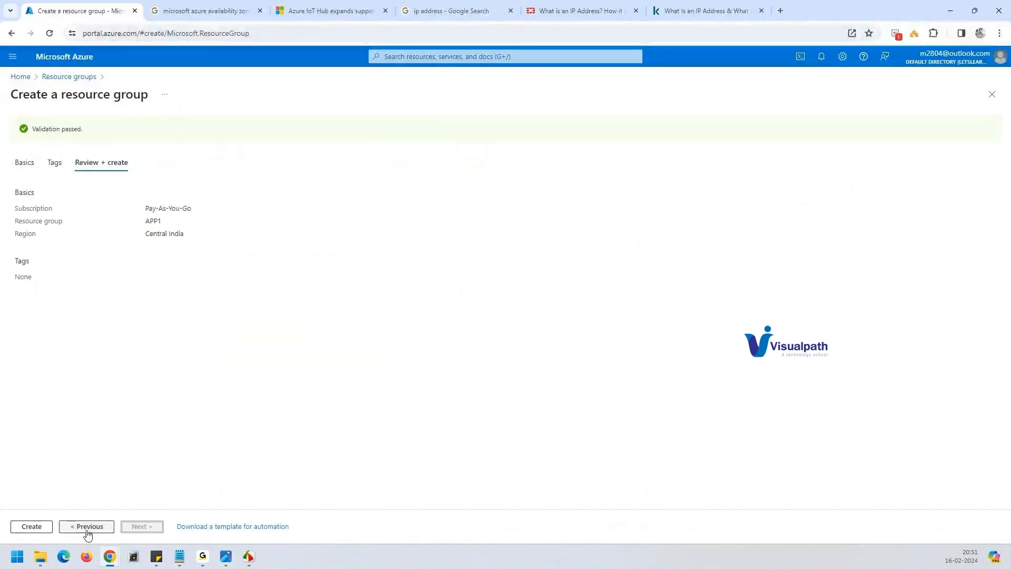
{"action": "left_click", "coordinate": [33, 526]}
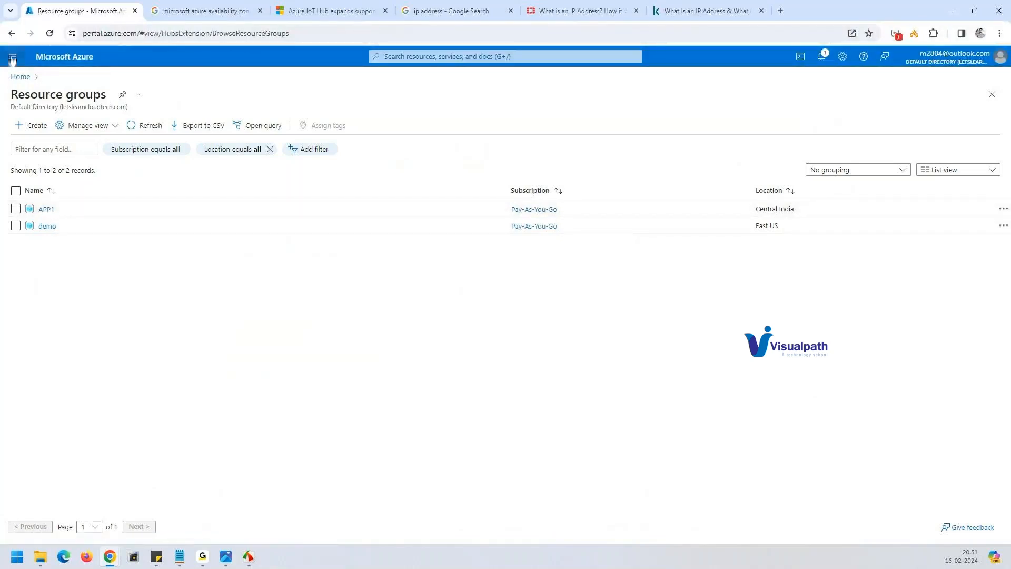
- Return to the Azure portal home page and open the Subscriptions list
{"action": "left_click", "coordinate": [21, 76]}
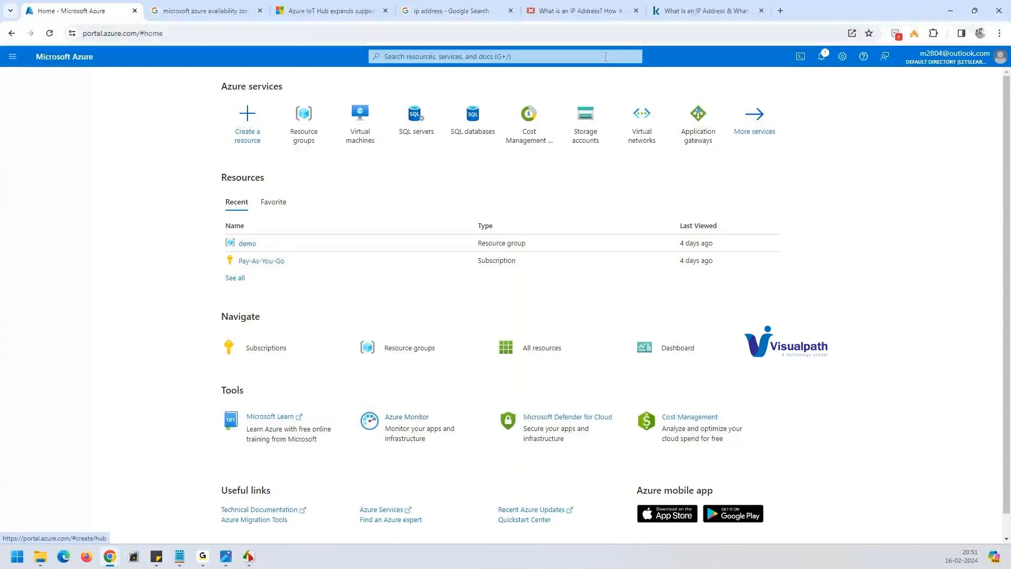
{"action": "left_click", "coordinate": [422, 56]}
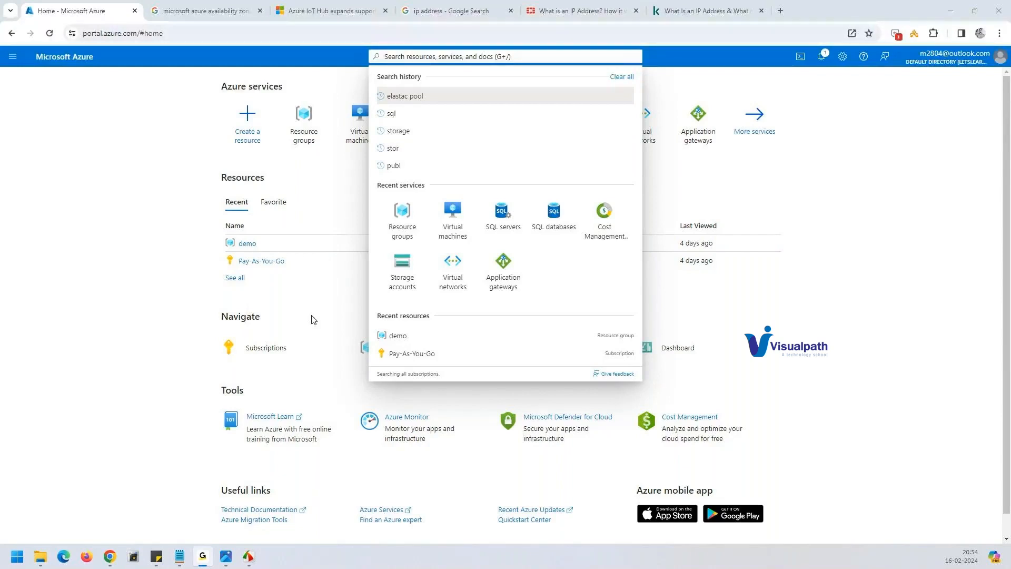
{"action": "left_click", "coordinate": [267, 349]}
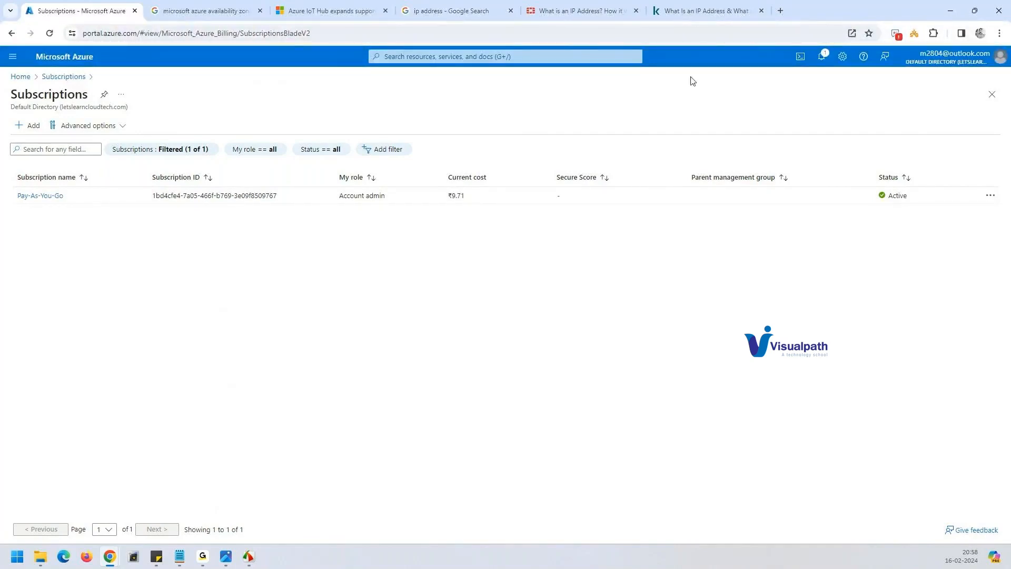
- Search Google for landing zone in a new browser tab and open the Microsoft Learn article "What is an Azure landing zone?"
{"action": "left_click", "coordinate": [781, 10]}
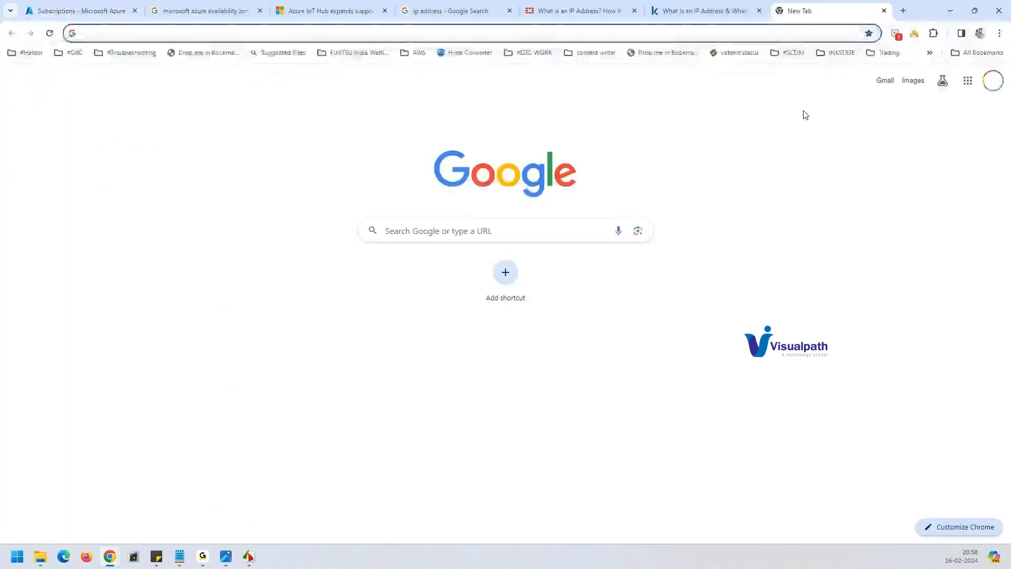
{"action": "type", "text": "landing zone"}
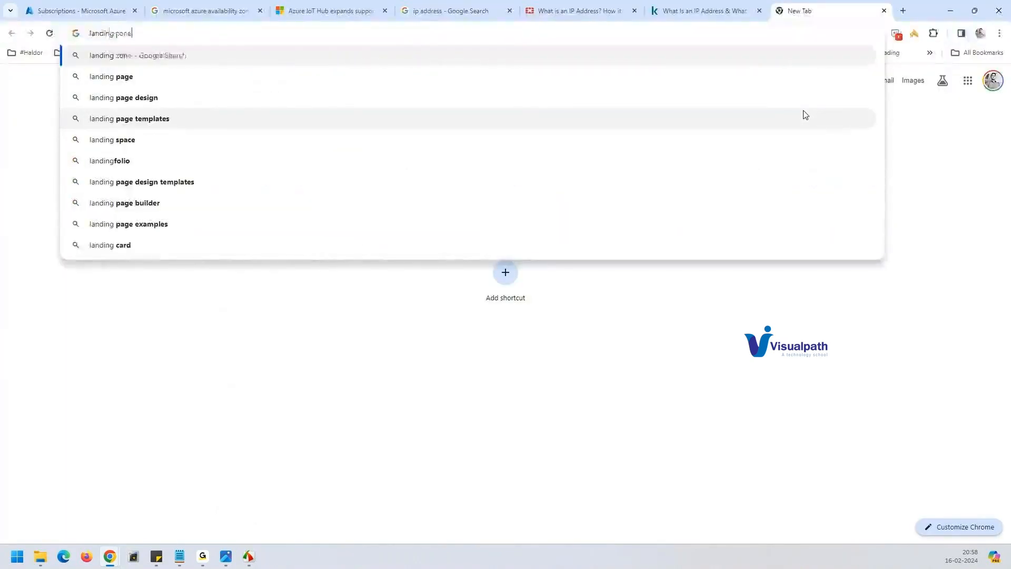
{"action": "key", "text": "Return"}
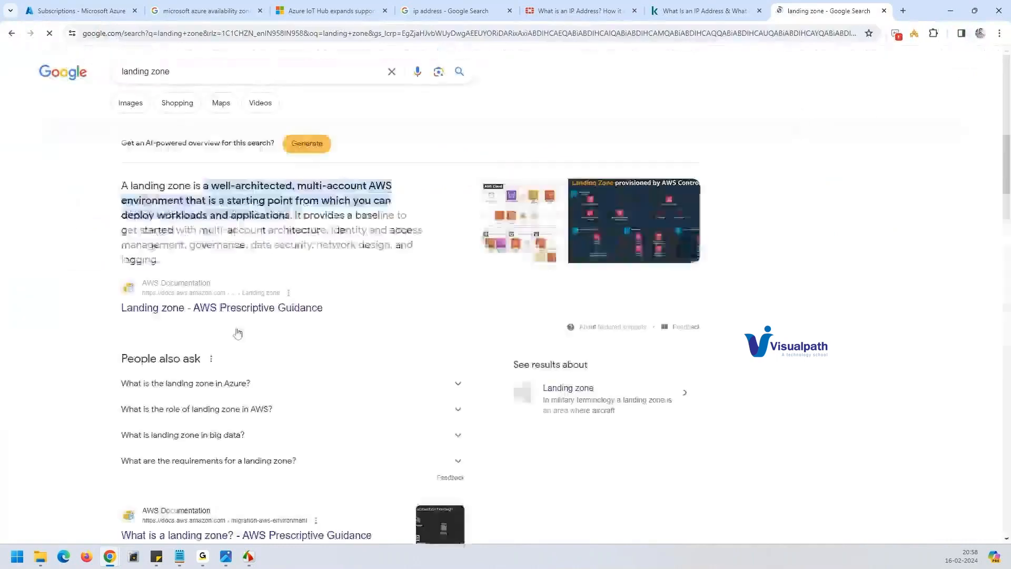
{"action": "scroll", "coordinate": [252, 432], "scroll_direction": "down", "scroll_amount": 2}
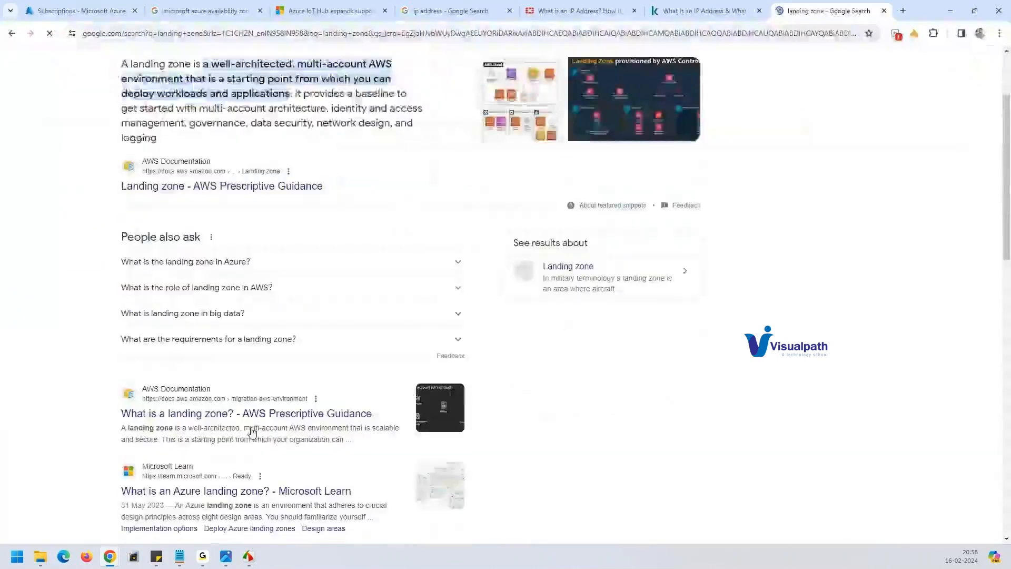
{"action": "scroll", "coordinate": [243, 346], "scroll_direction": "down", "scroll_amount": 3}
{"action": "left_click", "coordinate": [243, 335]}
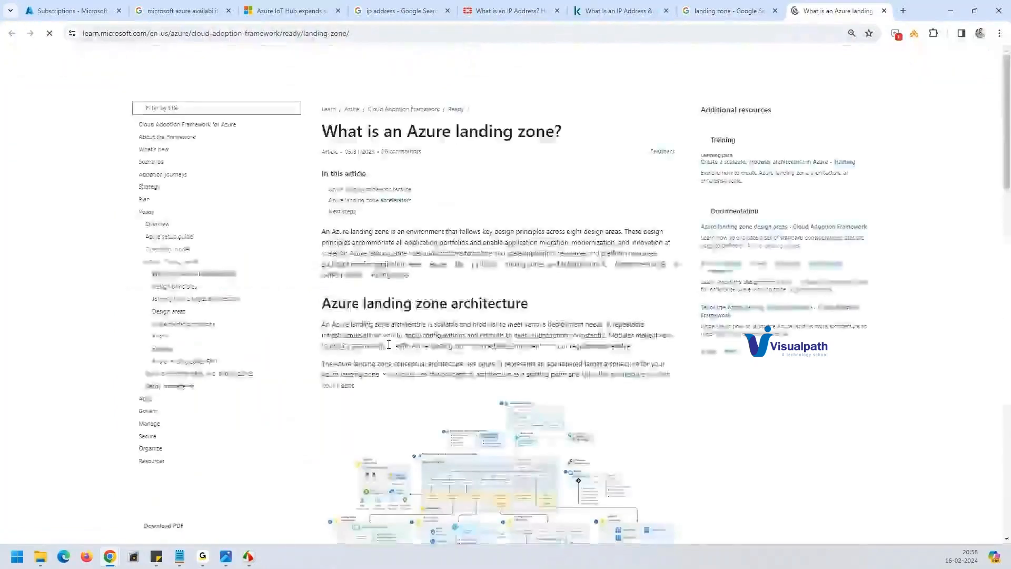
- Examine the enlarged Azure landing zone conceptual architecture diagram in the article and close the enlarged view
{"action": "scroll", "coordinate": [387, 342], "scroll_direction": "down", "scroll_amount": 4}
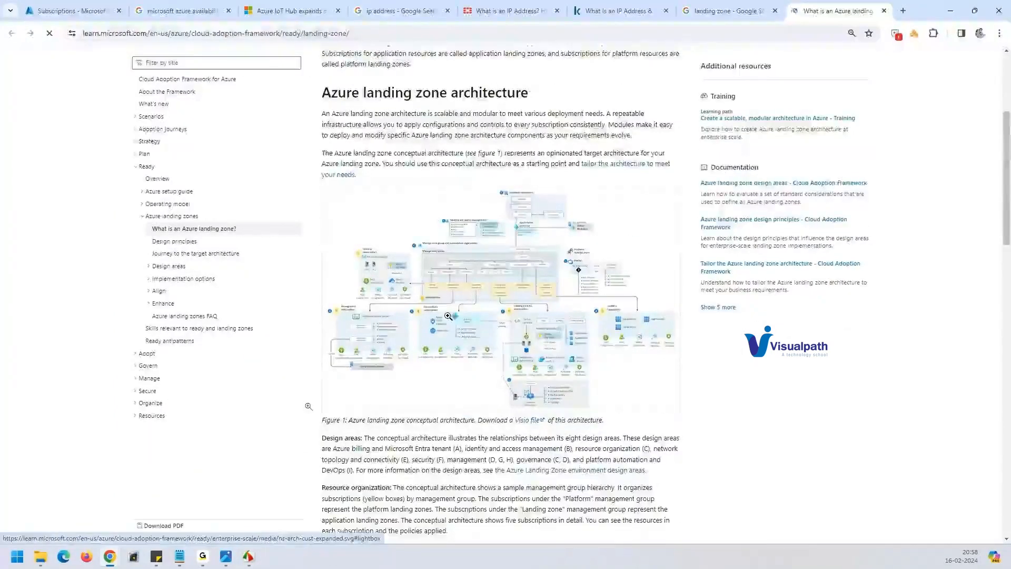
{"action": "left_click", "coordinate": [448, 316]}
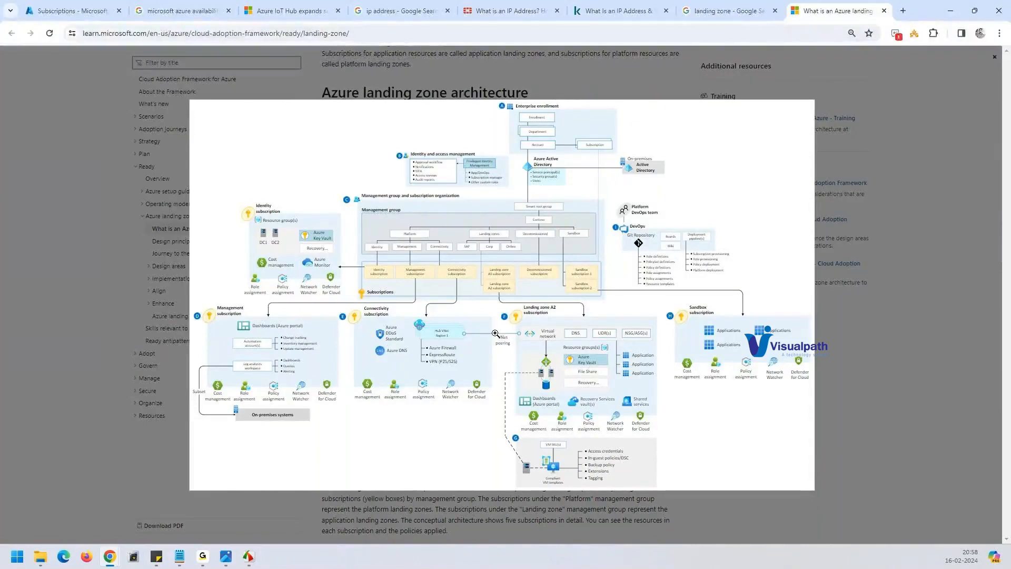
{"action": "left_click", "coordinate": [922, 112]}
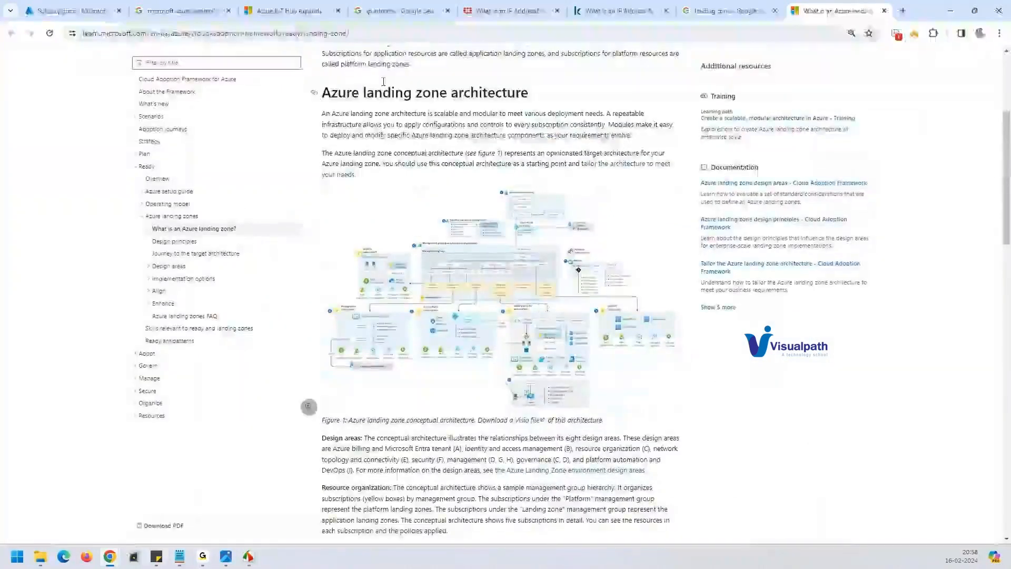
{"action": "left_click", "coordinate": [367, 33]}
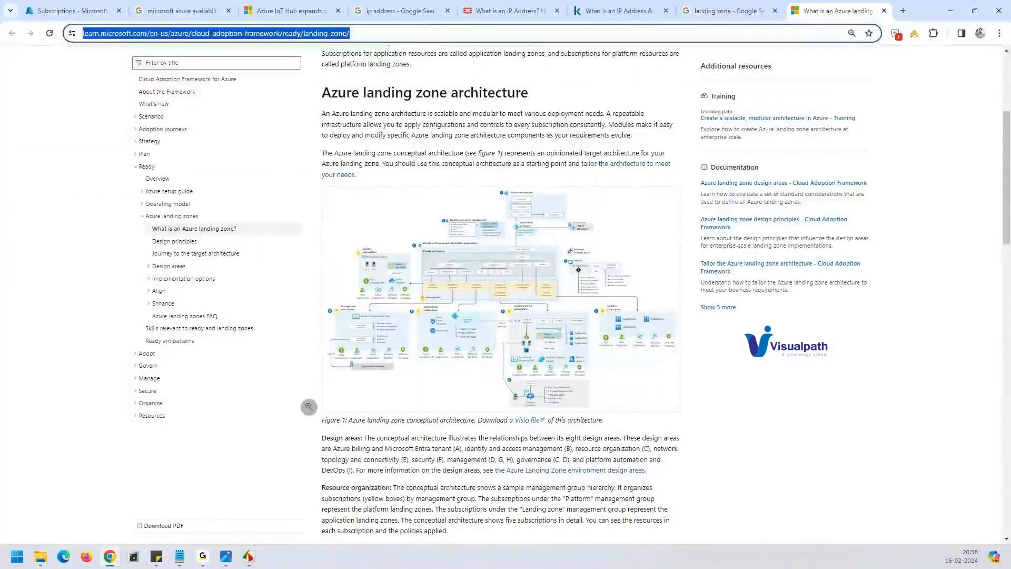
{"action": "left_click", "coordinate": [506, 349]}
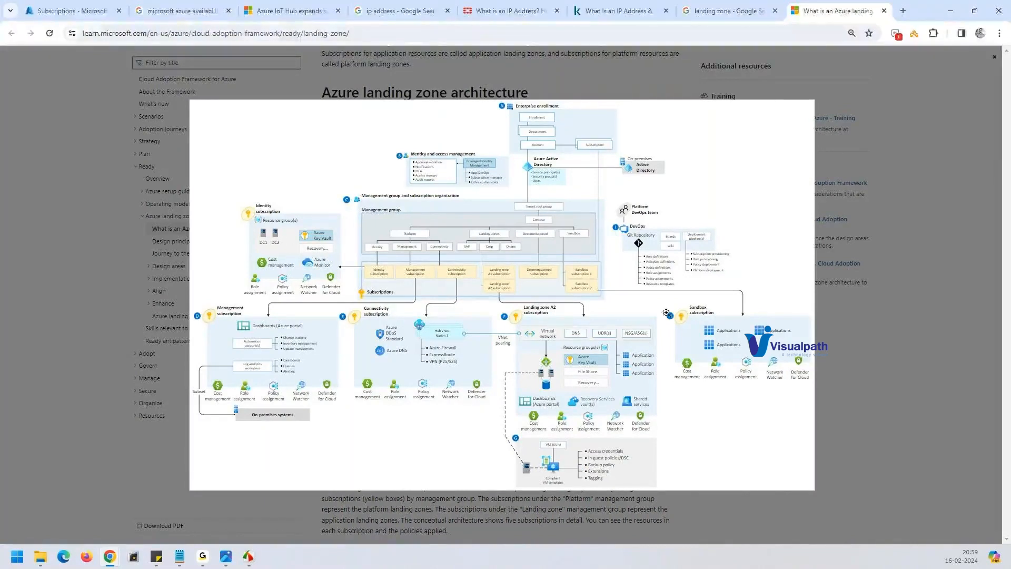
{"action": "left_click", "coordinate": [898, 334]}
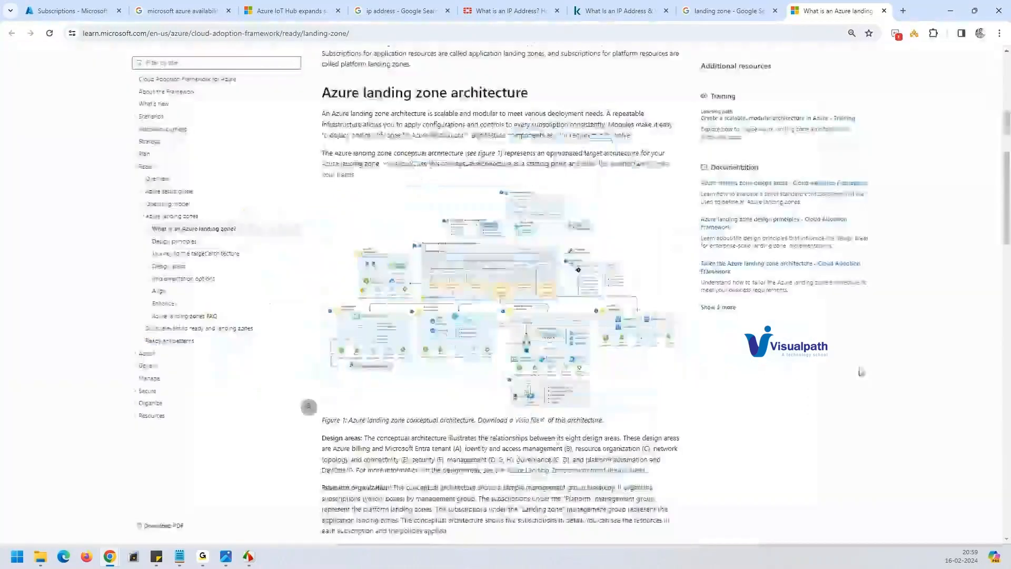
- Read on through the article and highlight application landing zones in the heading "Platform landing zones vs. application landing zones"
{"action": "scroll", "coordinate": [899, 333], "scroll_direction": "down", "scroll_amount": 3}
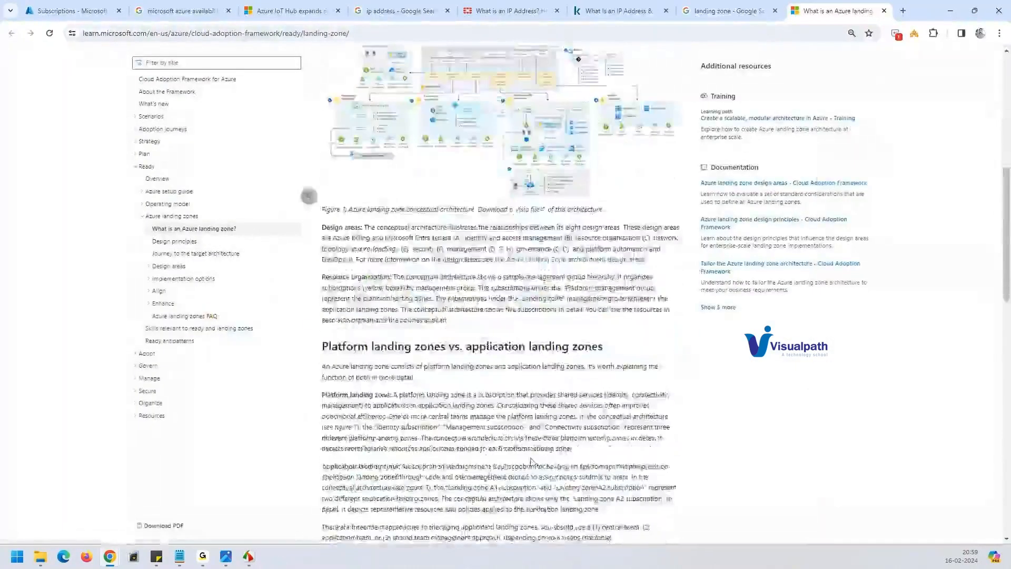
{"action": "scroll", "coordinate": [532, 462], "scroll_direction": "down", "scroll_amount": 3}
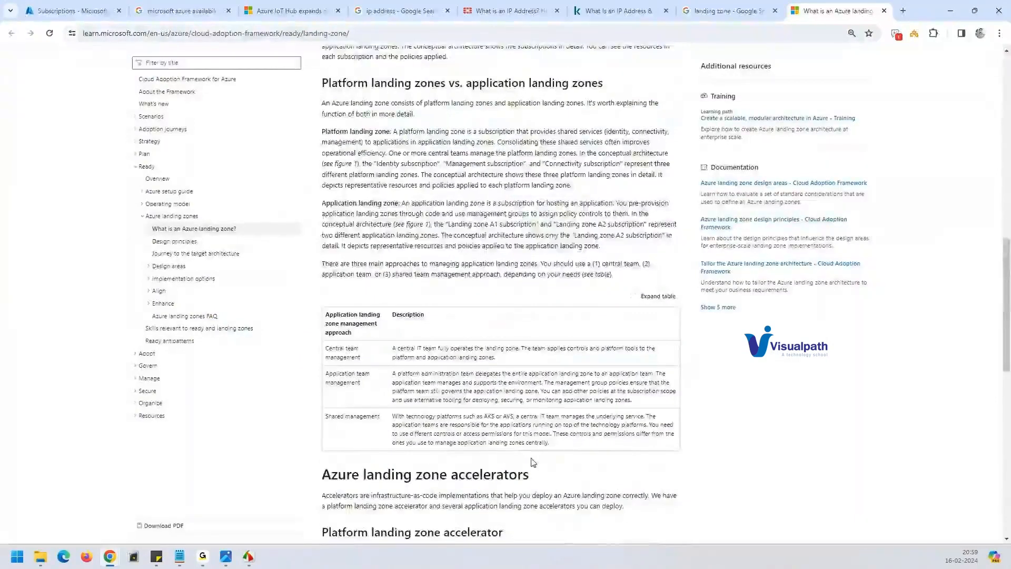
{"action": "scroll", "coordinate": [532, 462], "scroll_direction": "down", "scroll_amount": 1}
{"action": "scroll", "coordinate": [532, 462], "scroll_direction": "up", "scroll_amount": 1}
{"action": "scroll", "coordinate": [532, 462], "scroll_direction": "up", "scroll_amount": 3}
{"action": "left_click_drag", "start_coordinate": [323, 241], "coordinate": [619, 246]}
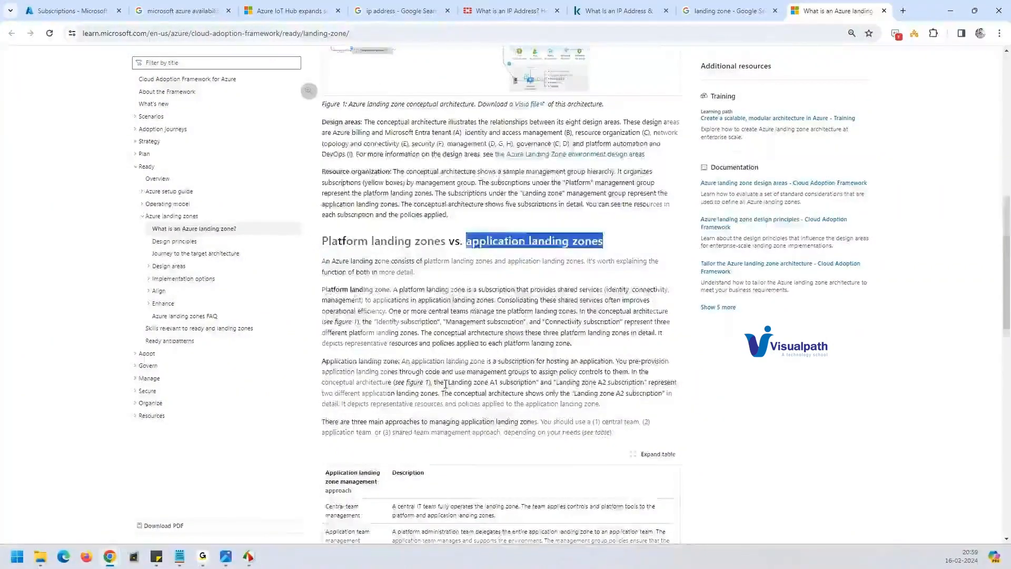
- Revisit the landing zone architecture diagram in the article, switch back to the Azure portal and return to its home page
{"action": "scroll", "coordinate": [445, 385], "scroll_direction": "down", "scroll_amount": 7}
{"action": "scroll", "coordinate": [445, 388], "scroll_direction": "up", "scroll_amount": 13}
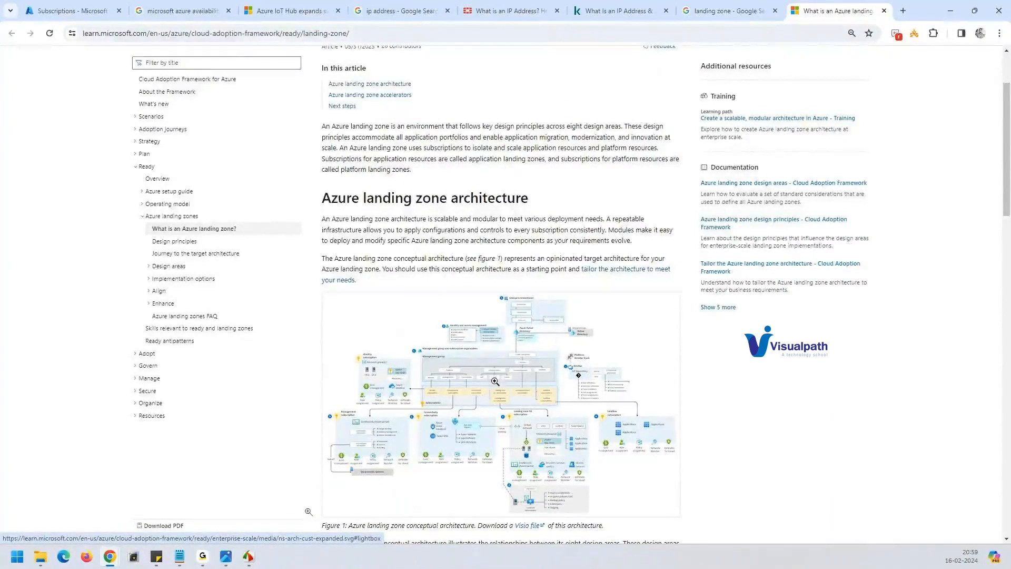
{"action": "left_click", "coordinate": [76, 10]}
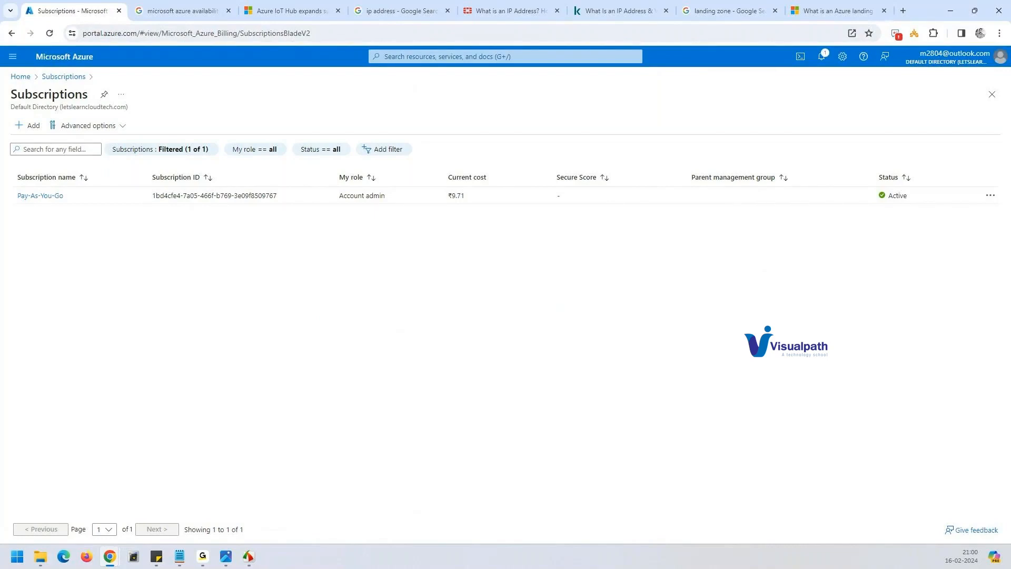
{"action": "left_click", "coordinate": [20, 76]}
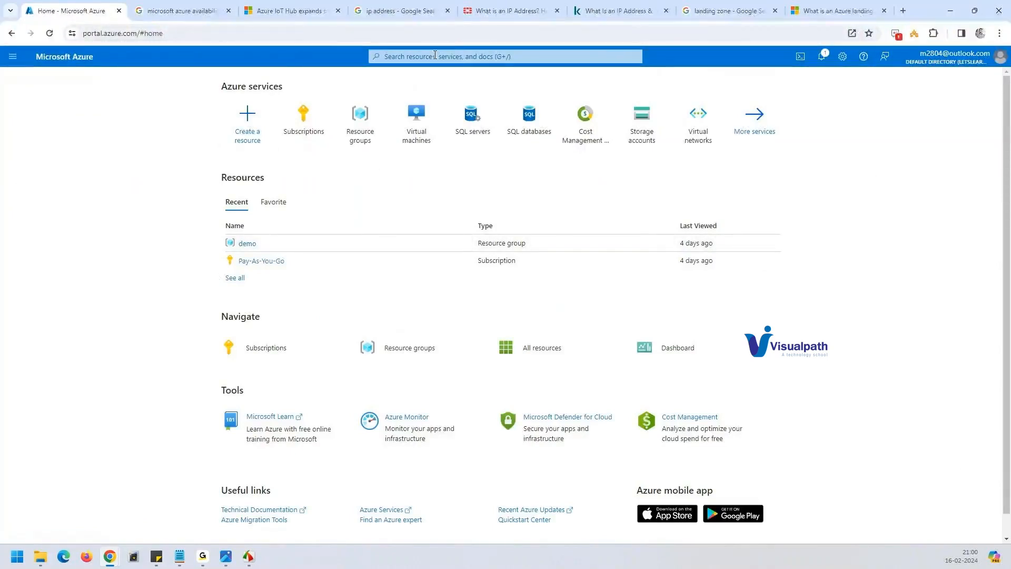
{"action": "left_click", "coordinate": [401, 56]}
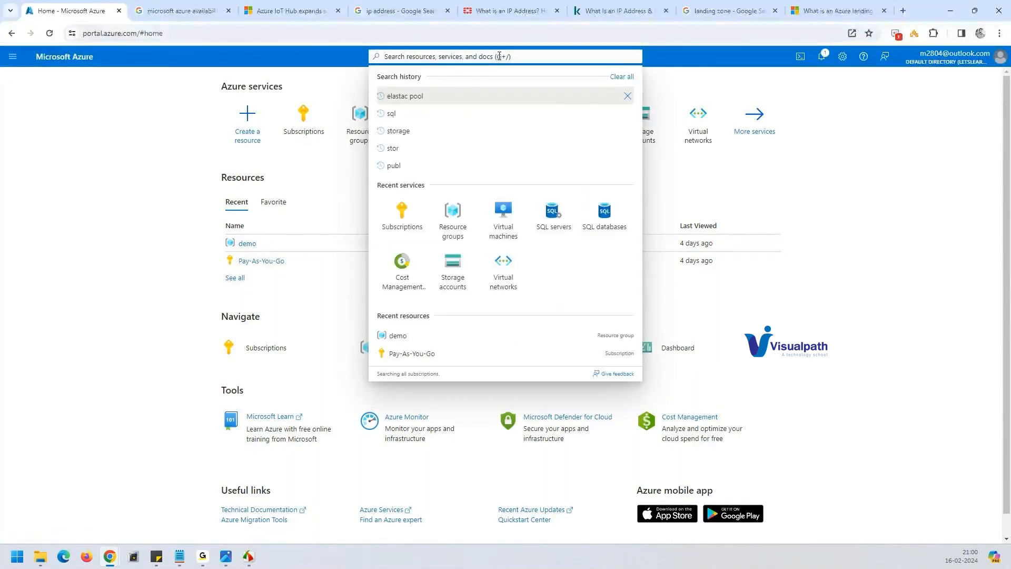
{"action": "left_click", "coordinate": [138, 267]}
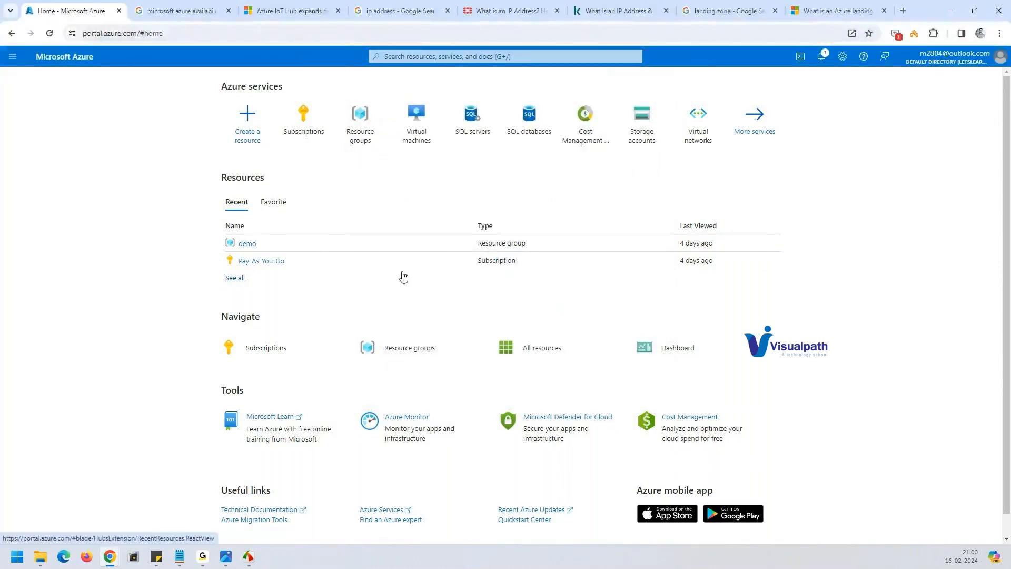
- Search the portal for virtual, open the Virtual machines service and start creating an Azure virtual machine
{"action": "left_click", "coordinate": [431, 57]}
{"action": "type", "text": "virtual"}
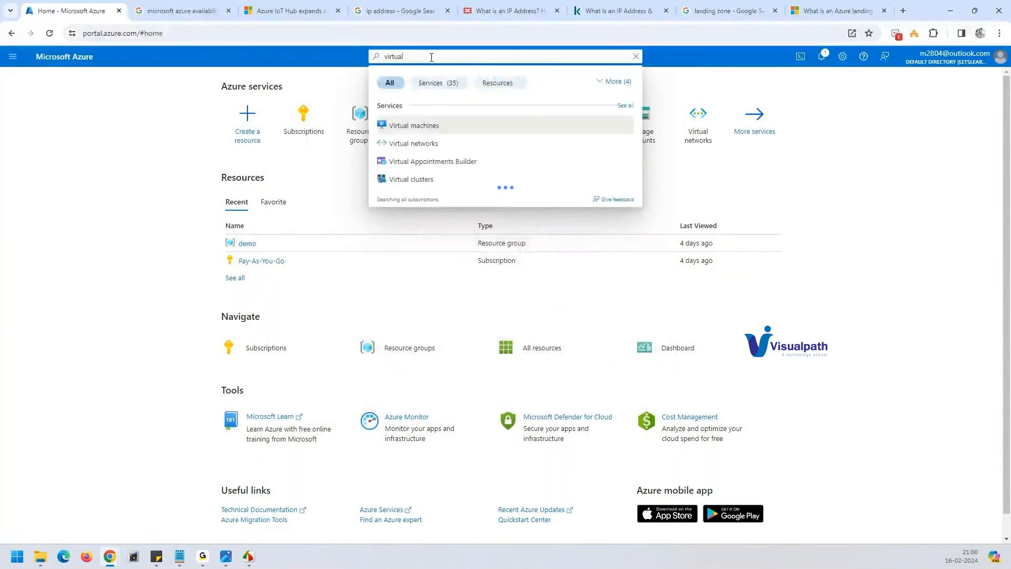
{"action": "left_click", "coordinate": [429, 126]}
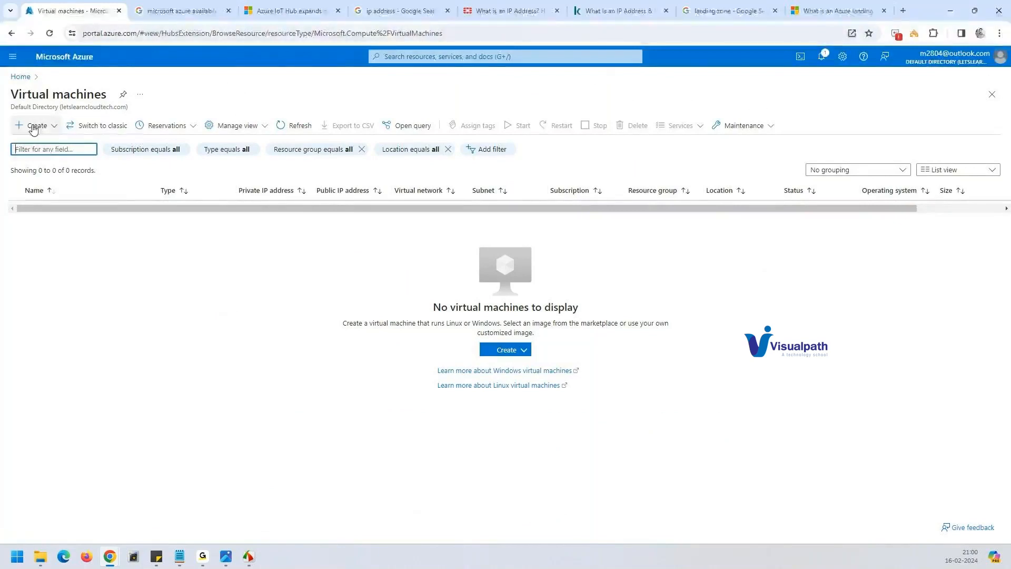
{"action": "left_click", "coordinate": [33, 127]}
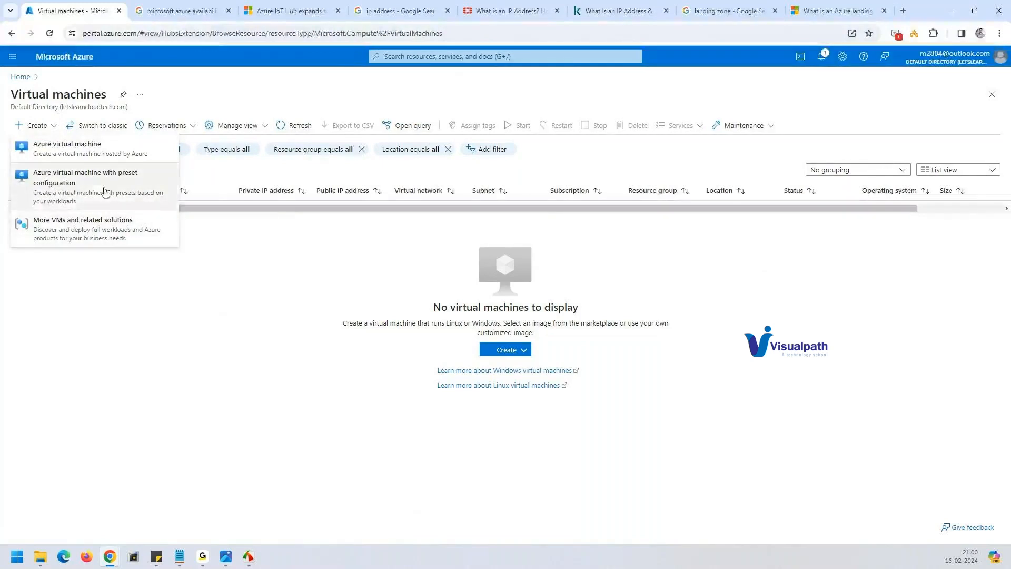
{"action": "left_click", "coordinate": [77, 149]}
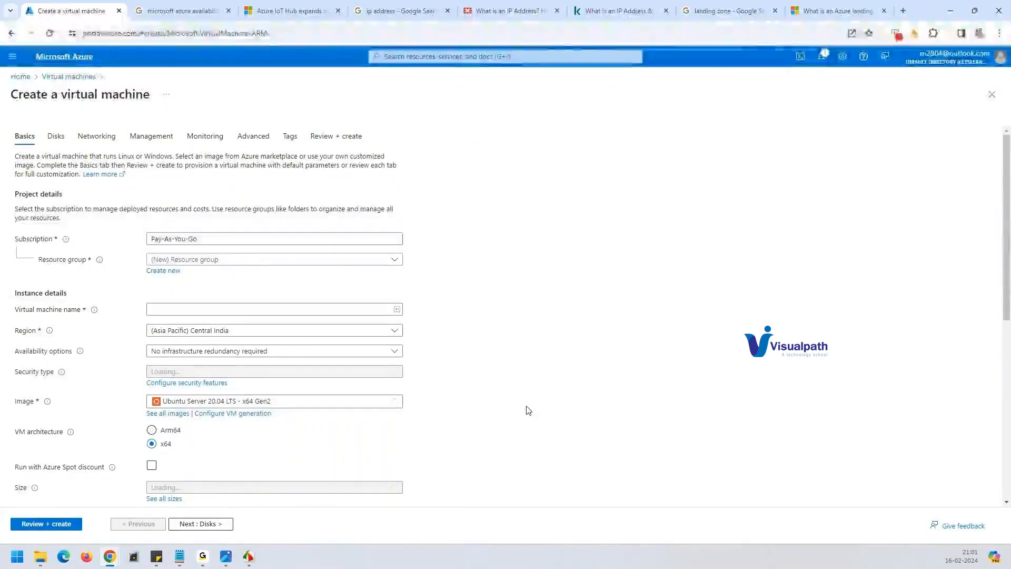
- Assign the new virtual machine to resource group APP1 and name it VM1
{"action": "scroll", "coordinate": [529, 410], "scroll_direction": "down", "scroll_amount": 2}
{"action": "scroll", "coordinate": [529, 411], "scroll_direction": "up", "scroll_amount": 2}
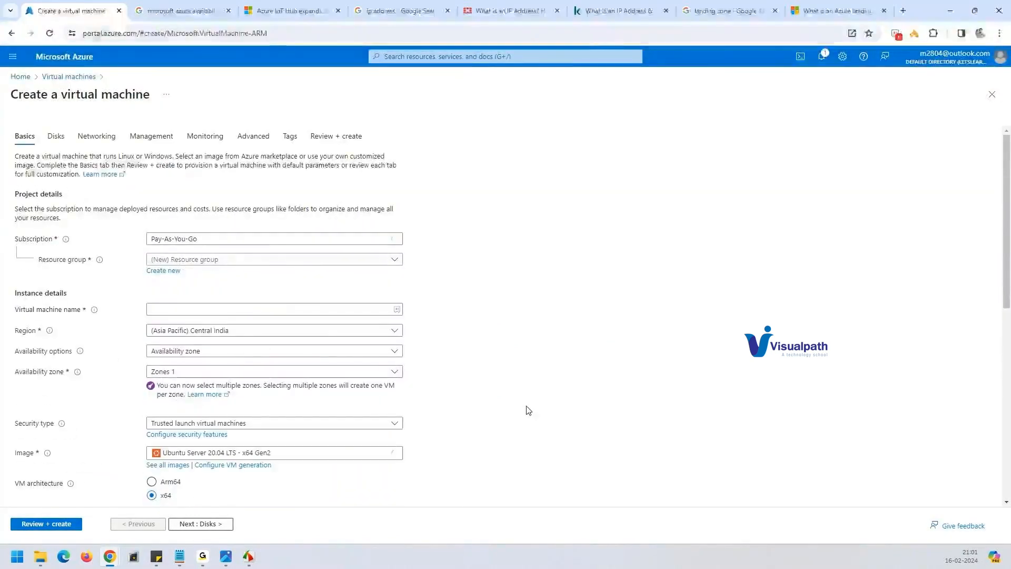
{"action": "left_click", "coordinate": [269, 260]}
{"action": "left_click", "coordinate": [170, 304]}
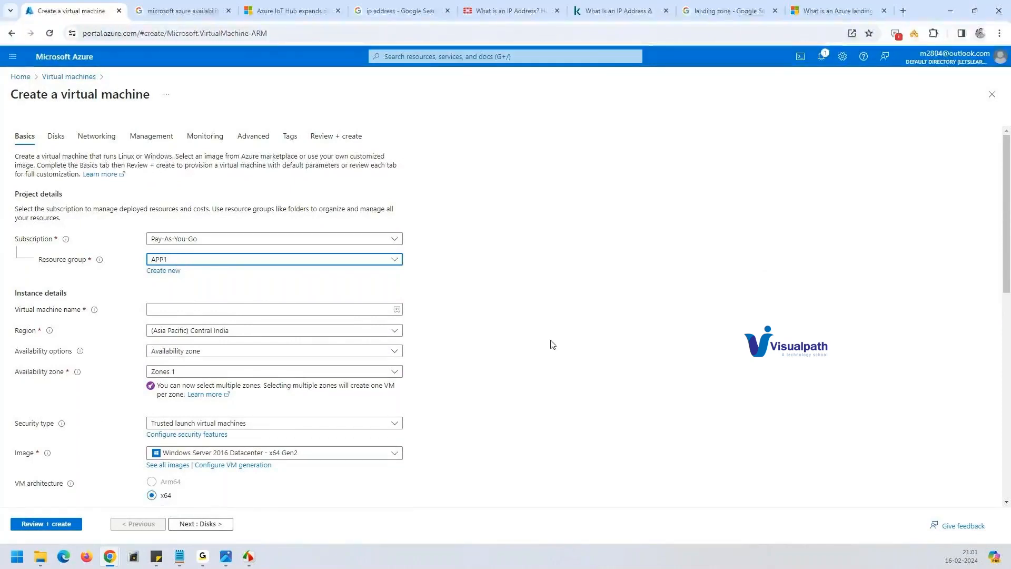
{"action": "scroll", "coordinate": [550, 345], "scroll_direction": "down", "scroll_amount": 1}
{"action": "left_click", "coordinate": [194, 257]}
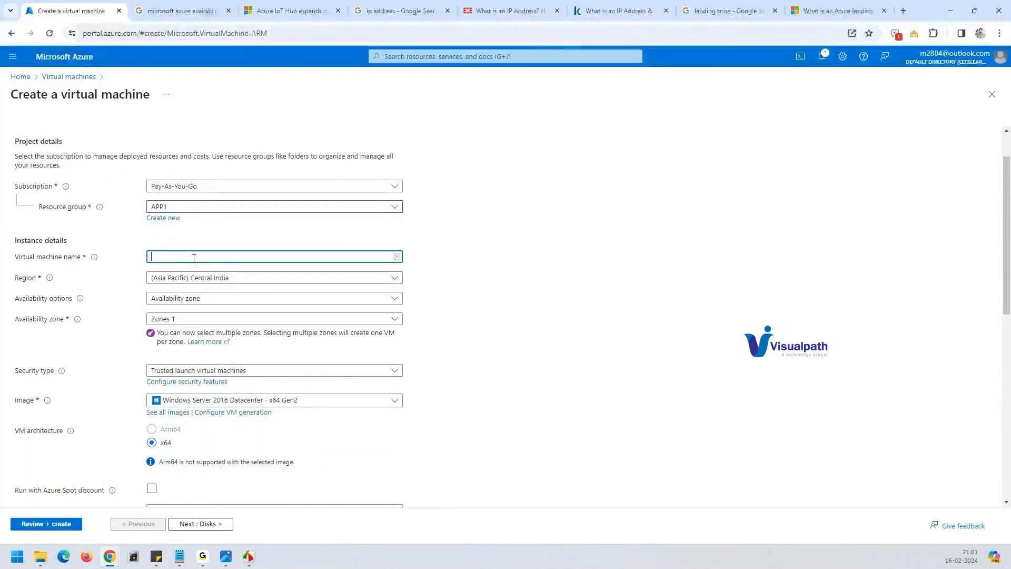
{"action": "type", "text": "VM1"}
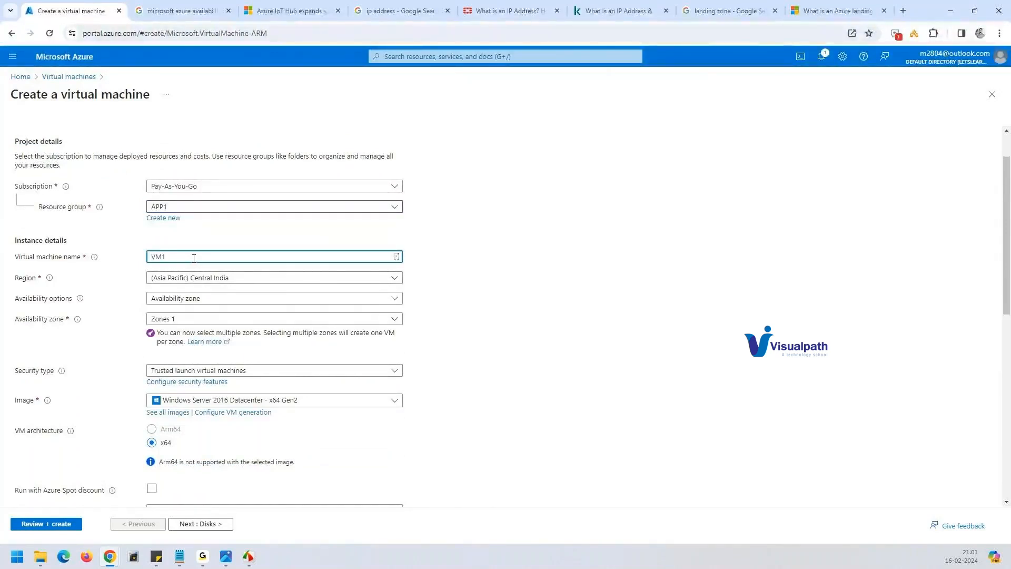
{"action": "left_click", "coordinate": [526, 300]}
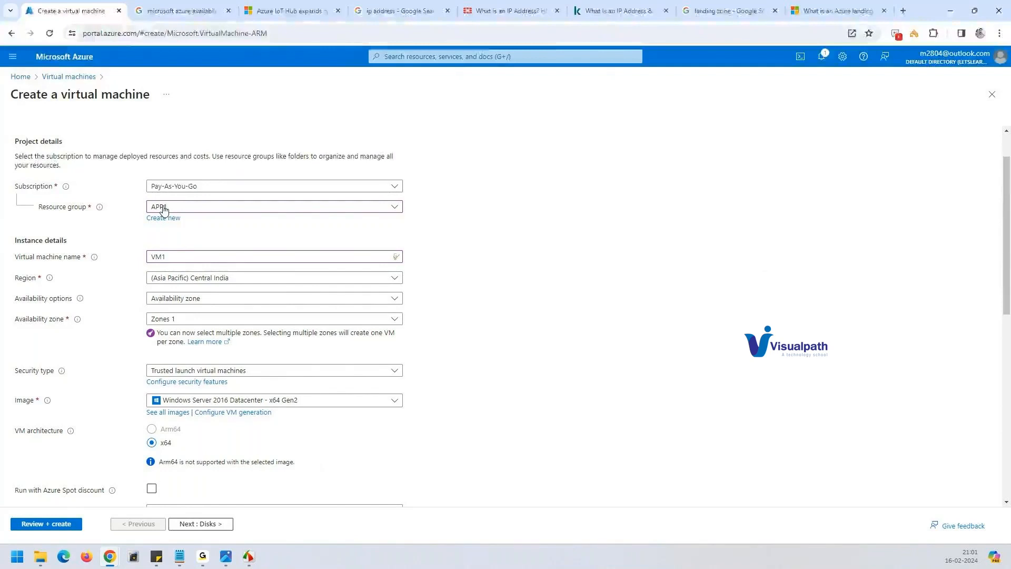
{"action": "left_click_drag", "start_coordinate": [169, 256], "coordinate": [144, 258]}
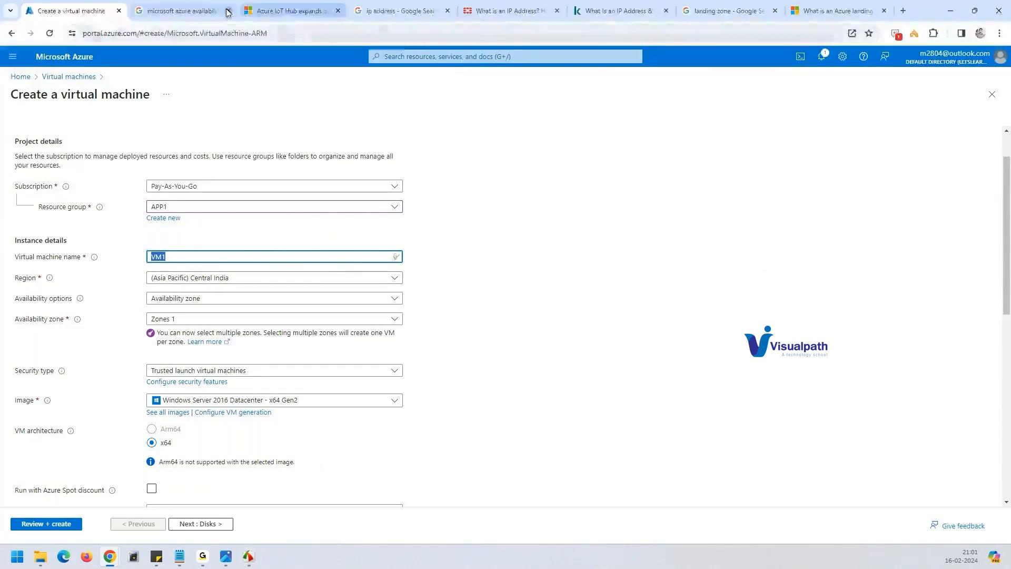
- Check the availability zones diagram in the Tech Community article, and set the VM's availability options to No infrastructure redundancy required
{"action": "left_click", "coordinate": [293, 11]}
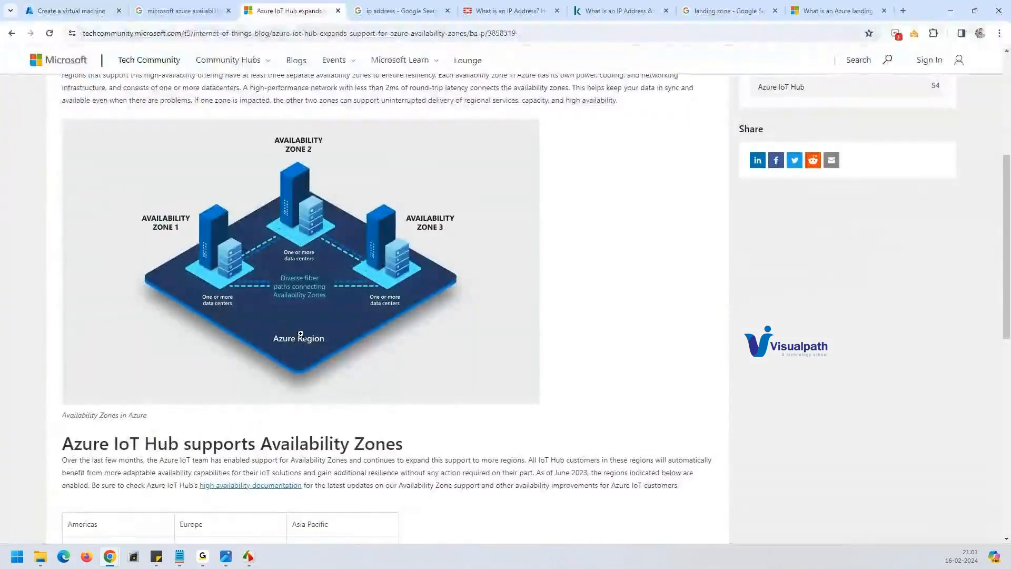
{"action": "left_click", "coordinate": [73, 11]}
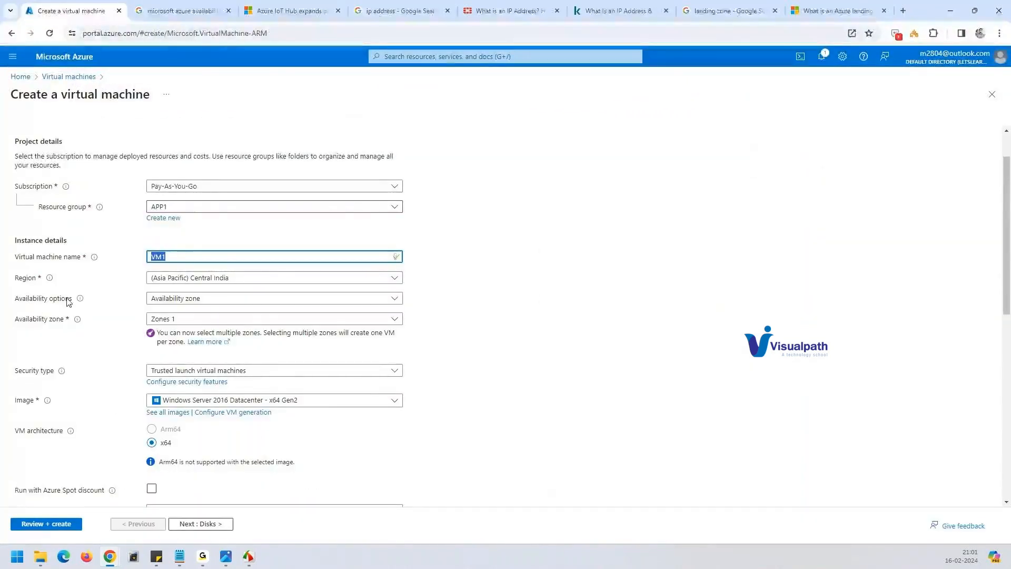
{"action": "left_click", "coordinate": [209, 304]}
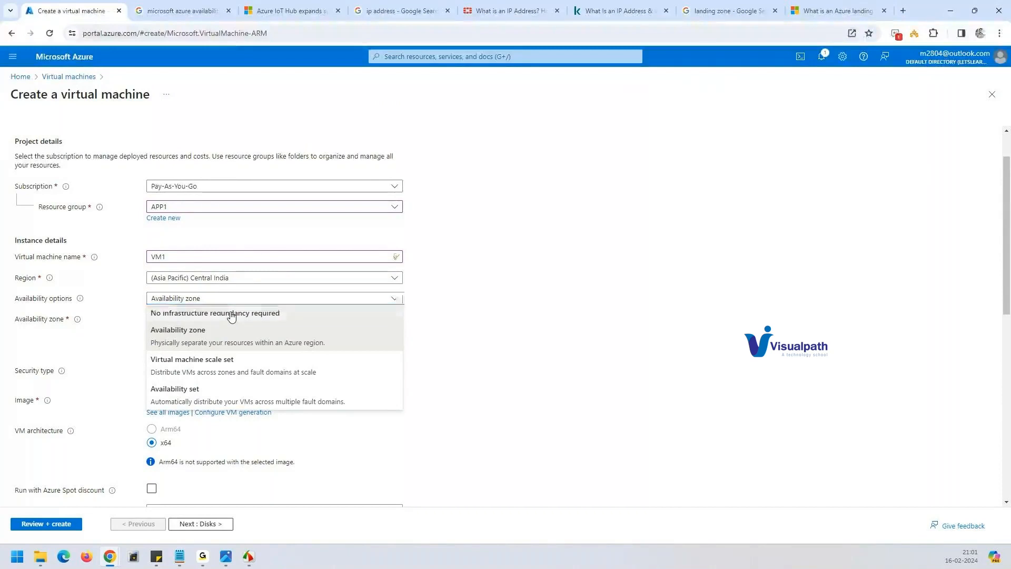
{"action": "left_click", "coordinate": [230, 314]}
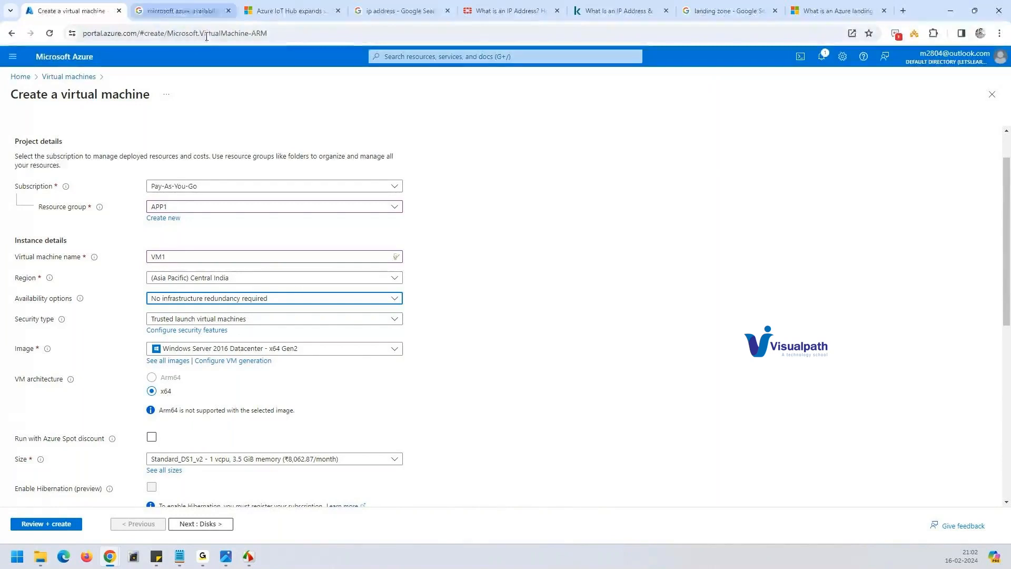
- Review the image search results and the Azure region diagram with three availability zones, and return to the VM creation form
{"action": "left_click", "coordinate": [184, 19]}
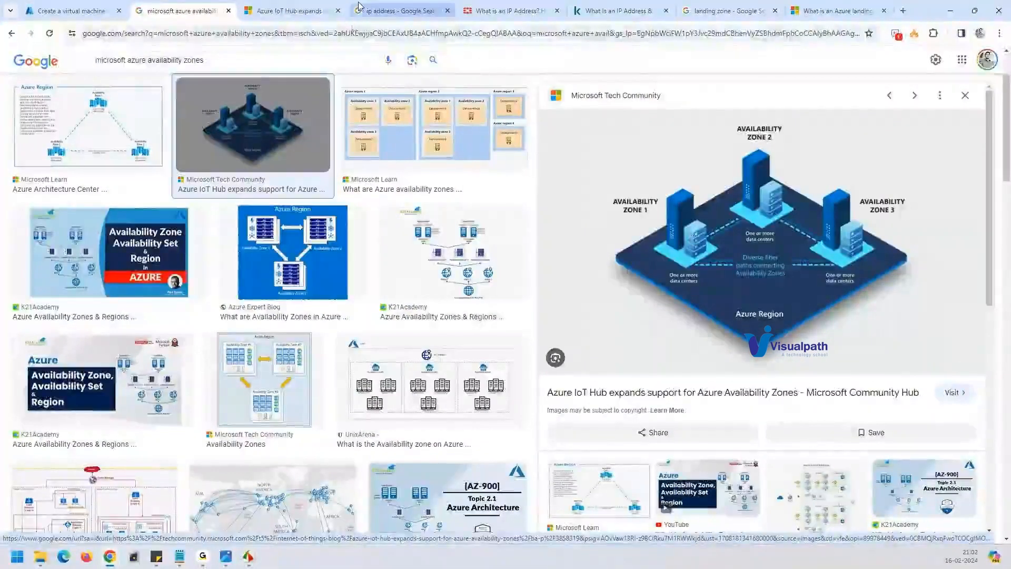
{"action": "left_click", "coordinate": [308, 11]}
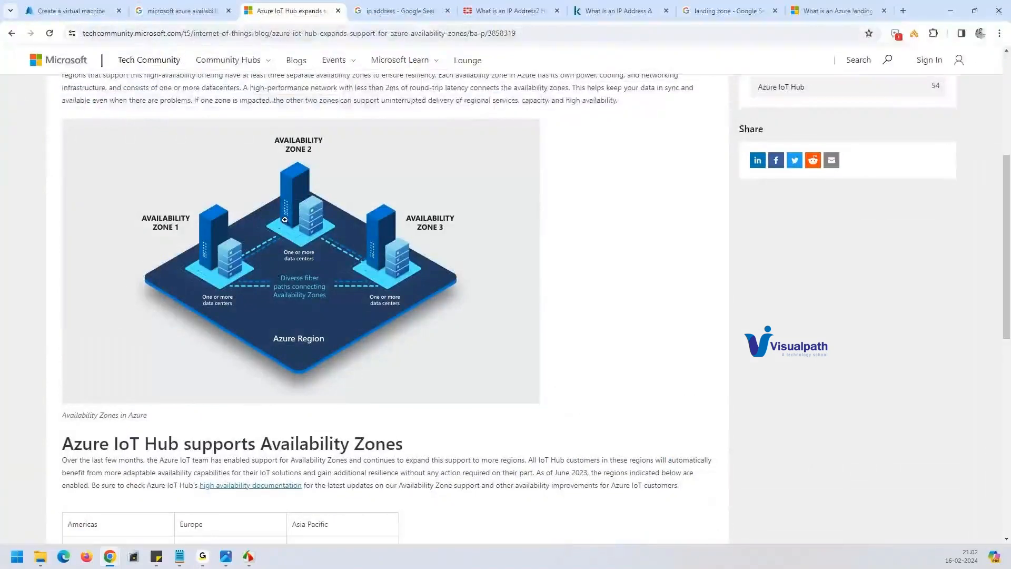
{"action": "left_click", "coordinate": [54, 12]}
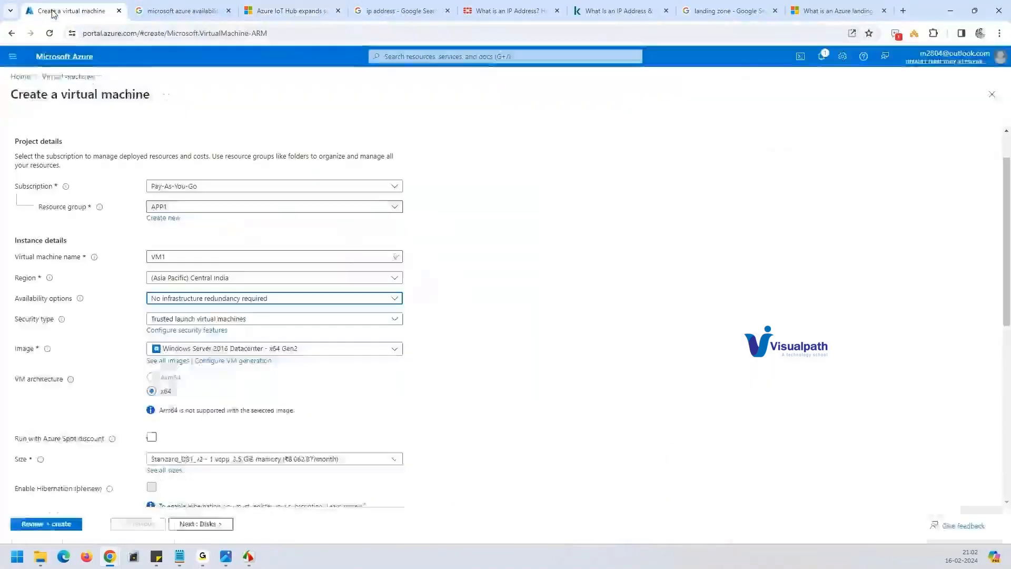
- Set the VM's availability options to Availability zone and select Zone 1
{"action": "left_click", "coordinate": [230, 304]}
{"action": "left_click", "coordinate": [199, 332]}
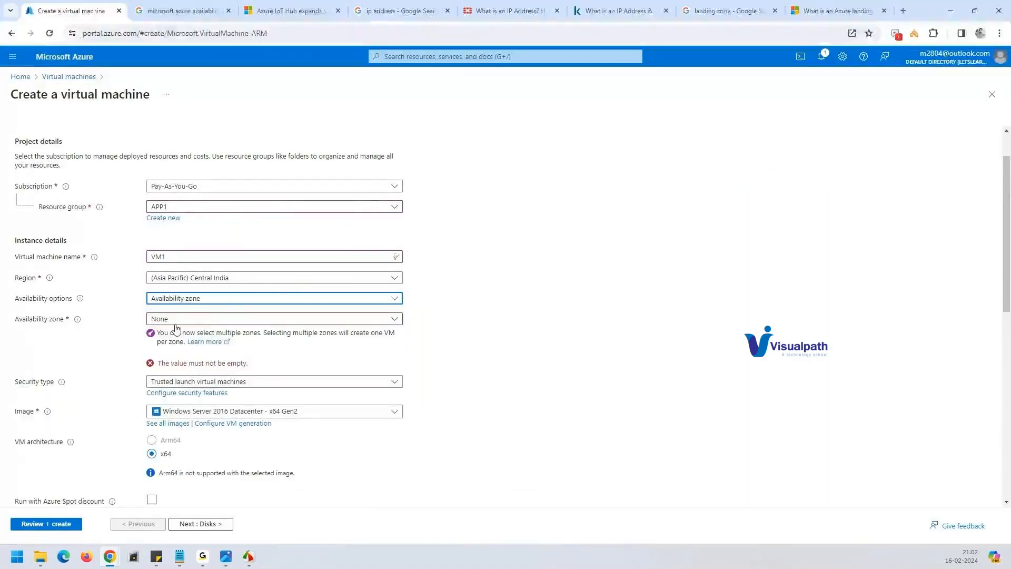
{"action": "left_click", "coordinate": [212, 322]}
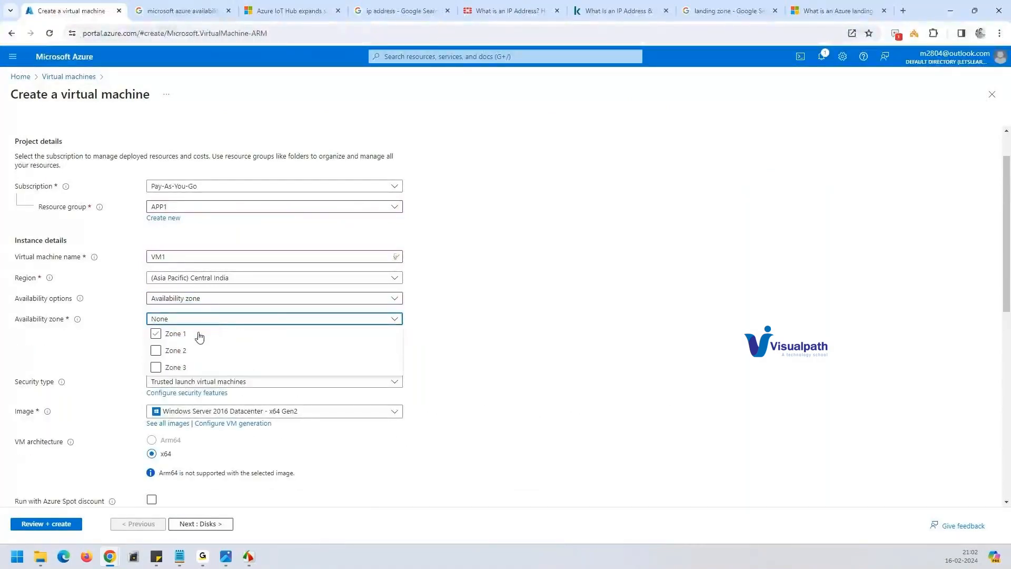
{"action": "left_click", "coordinate": [179, 369]}
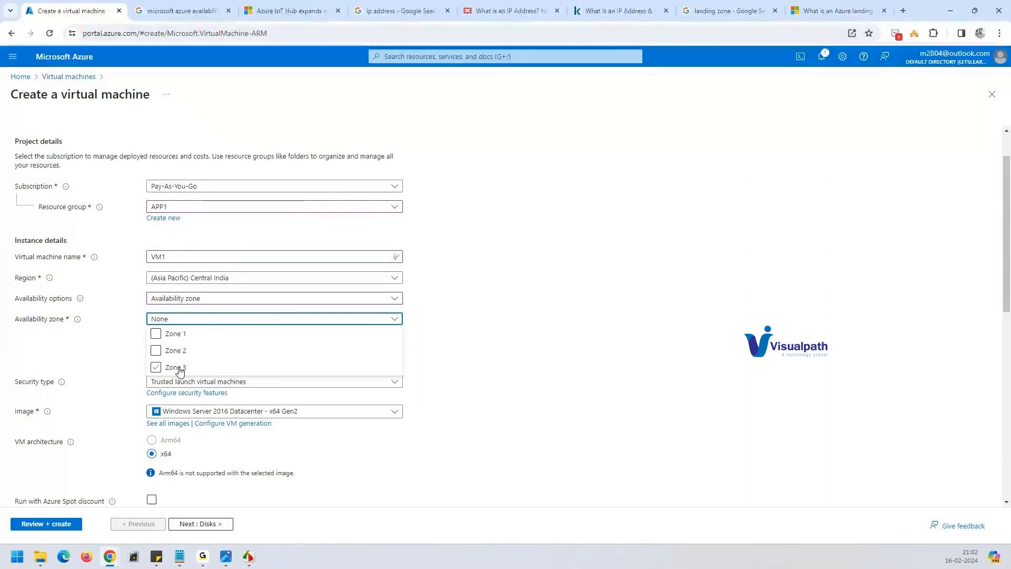
{"action": "left_click", "coordinate": [179, 368]}
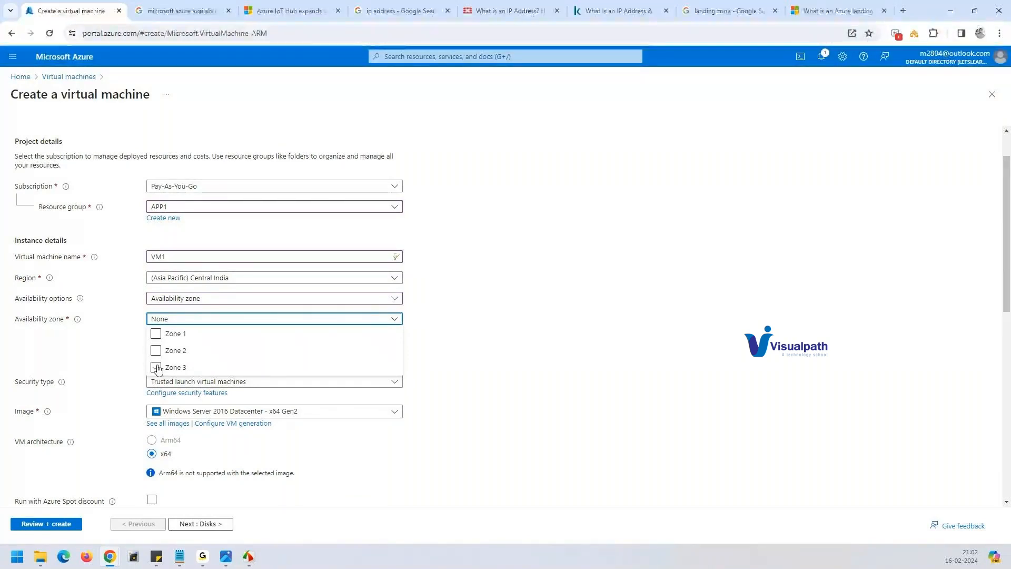
{"action": "left_click", "coordinate": [156, 333]}
- Add Zone 2 and Zone 3 to the VM's availability zone selection
{"action": "left_click", "coordinate": [157, 351]}
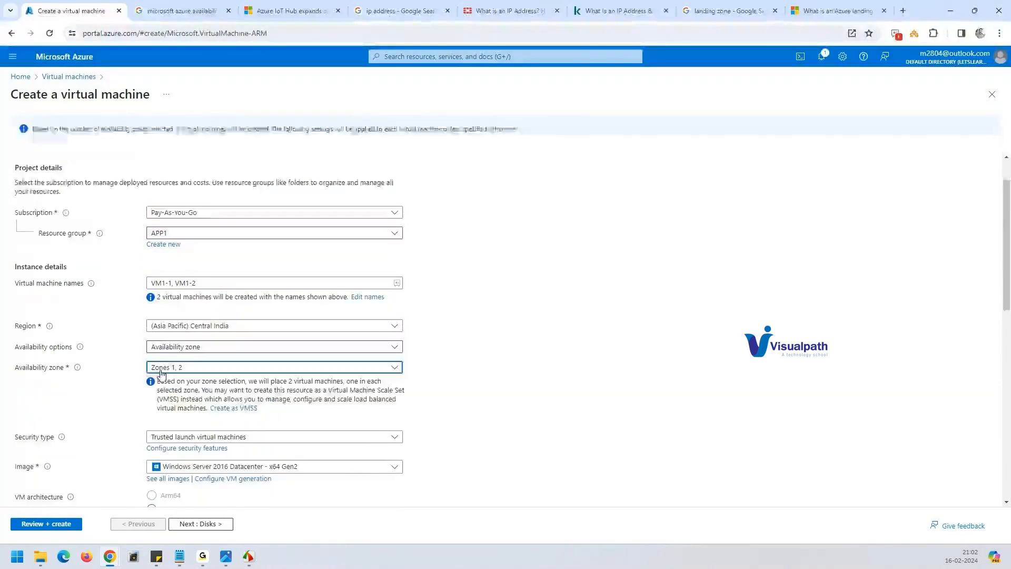
{"action": "left_click", "coordinate": [158, 367]}
{"action": "left_click", "coordinate": [156, 415]}
{"action": "left_click", "coordinate": [535, 403]}
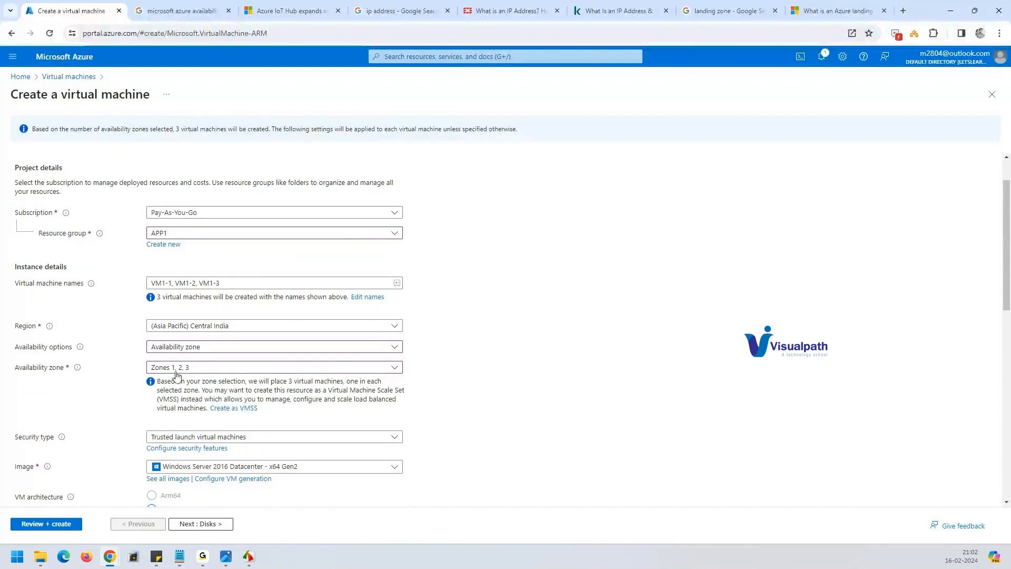
- Remove Zone 3 and Zone 2 from the availability zone selection, keeping only Zone 1
{"action": "left_click", "coordinate": [217, 369]}
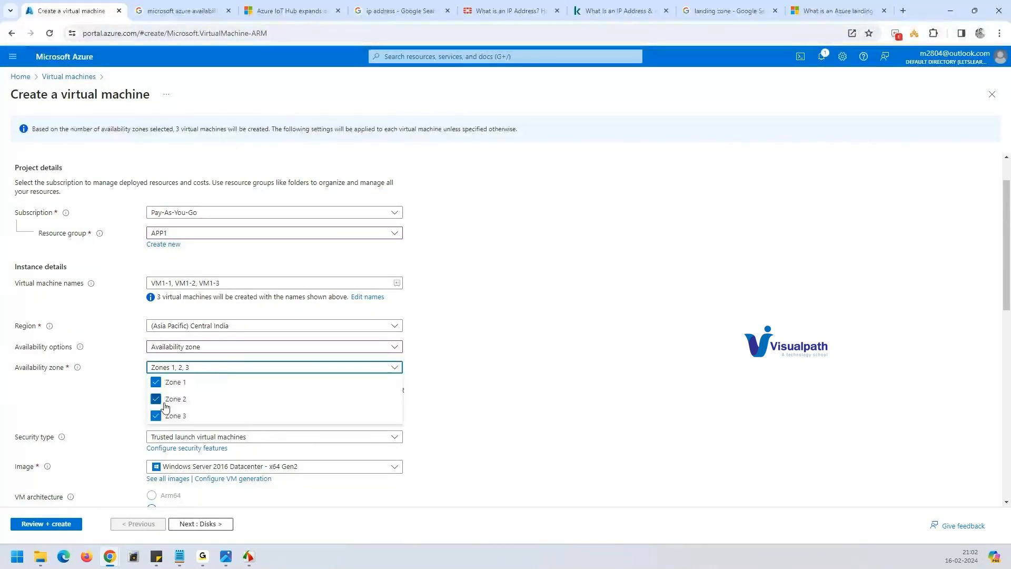
{"action": "left_click", "coordinate": [156, 416]}
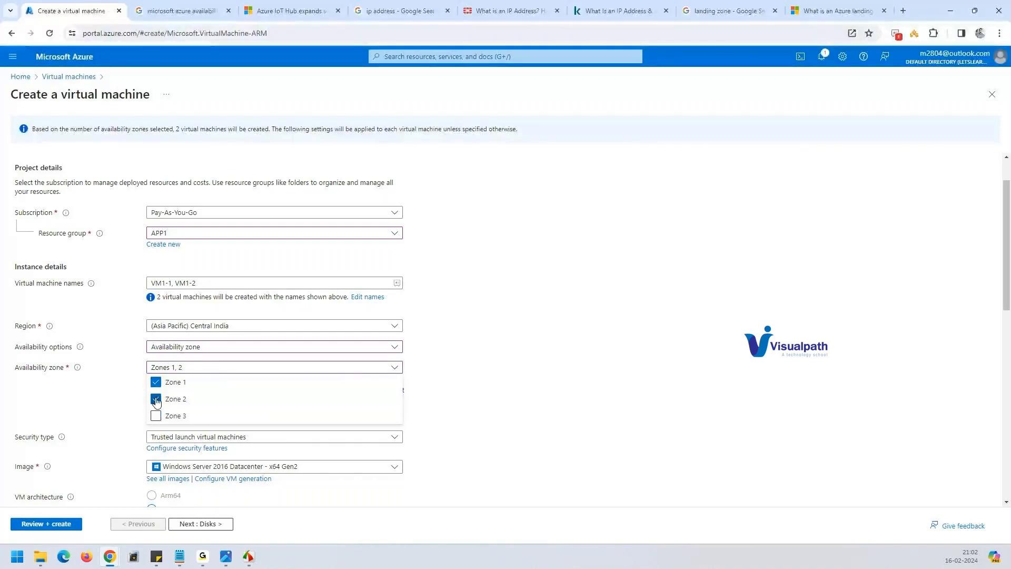
{"action": "left_click", "coordinate": [156, 400]}
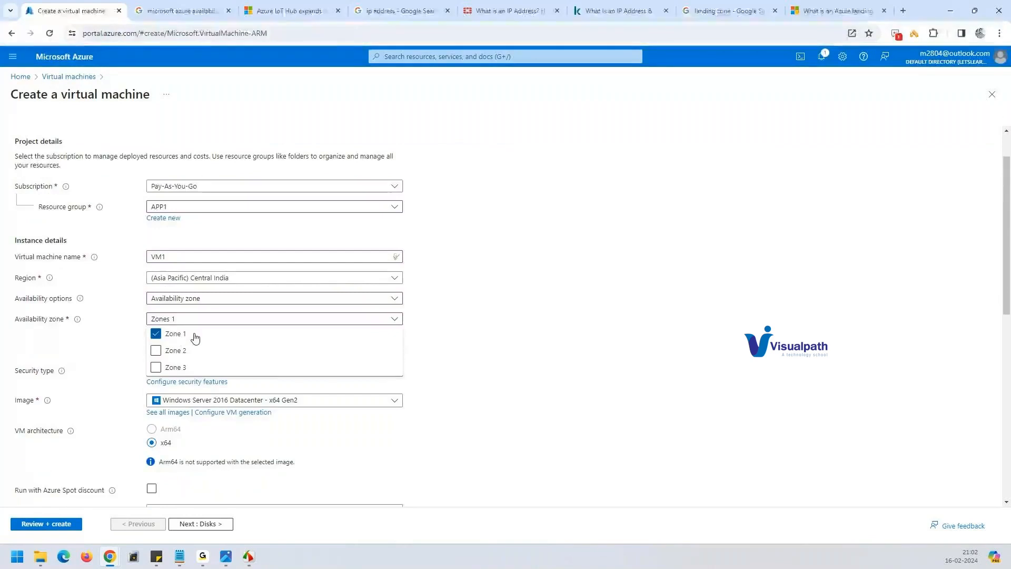
{"action": "left_click", "coordinate": [552, 333]}
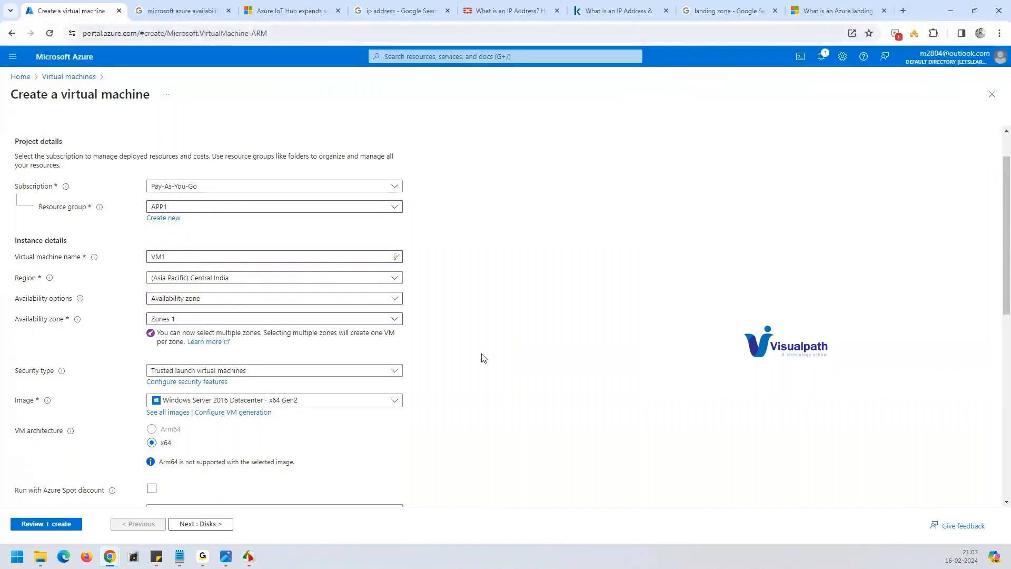
- Set the virtual machine's security type to Standard and bring the image and size settings into view
{"action": "scroll", "coordinate": [484, 372], "scroll_direction": "down", "scroll_amount": 1}
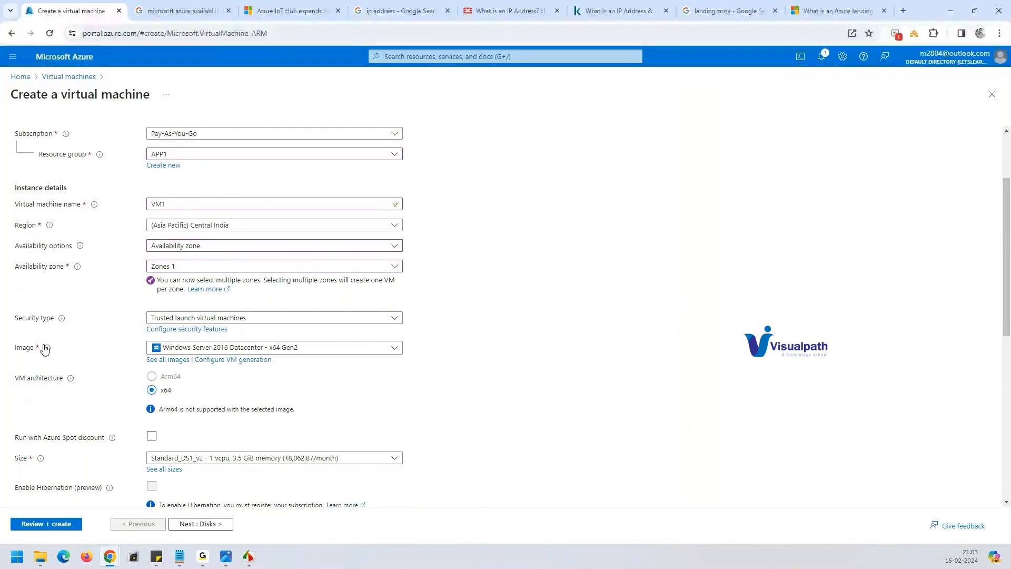
{"action": "left_click", "coordinate": [248, 319]}
{"action": "left_click", "coordinate": [180, 335]}
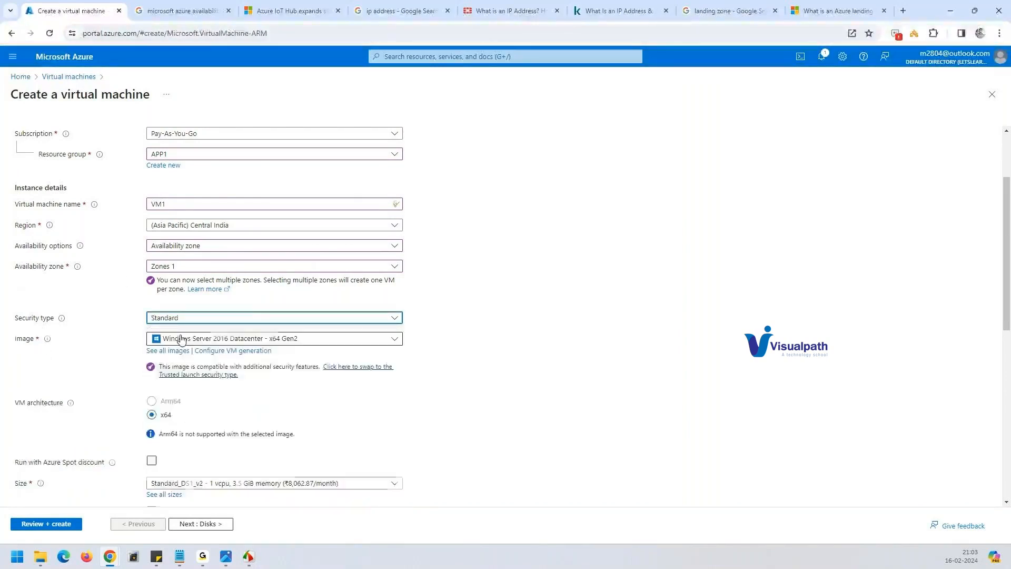
{"action": "scroll", "coordinate": [448, 389], "scroll_direction": "down", "scroll_amount": 1}
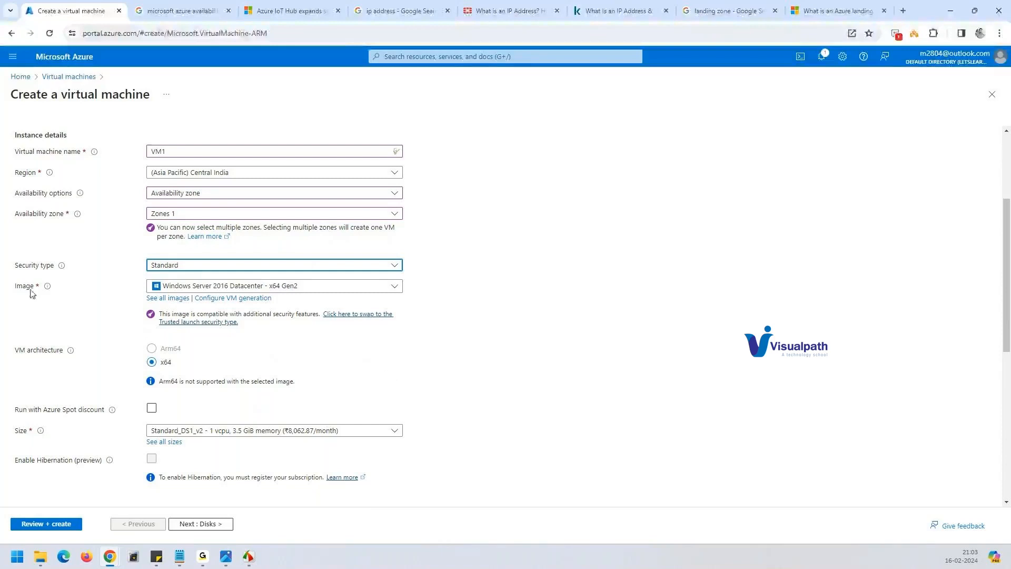
- Review the recently used and marketplace operating system images offered for the virtual machine without changing the selected image
{"action": "left_click", "coordinate": [315, 290]}
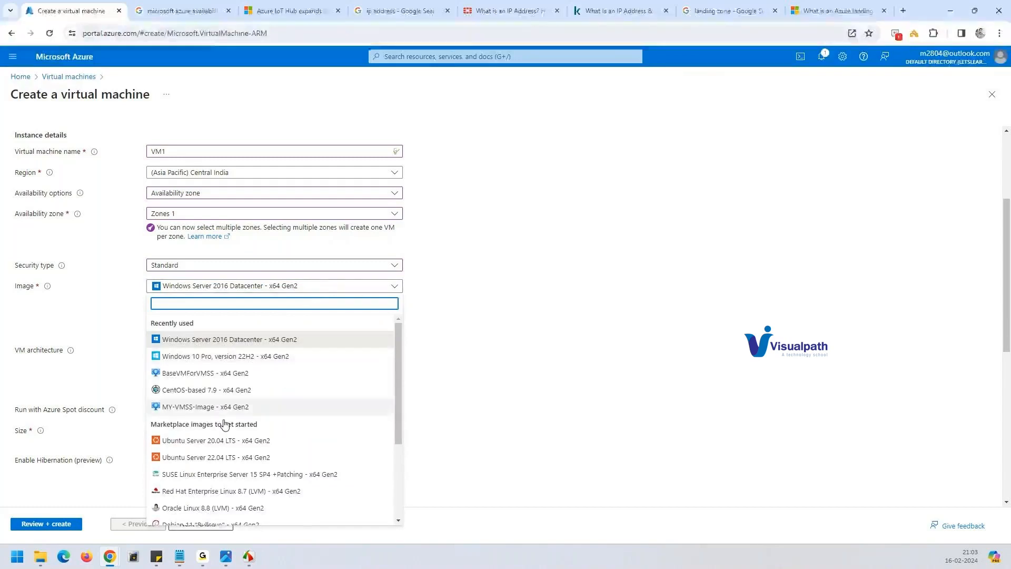
{"action": "scroll", "coordinate": [228, 490], "scroll_direction": "down", "scroll_amount": 2}
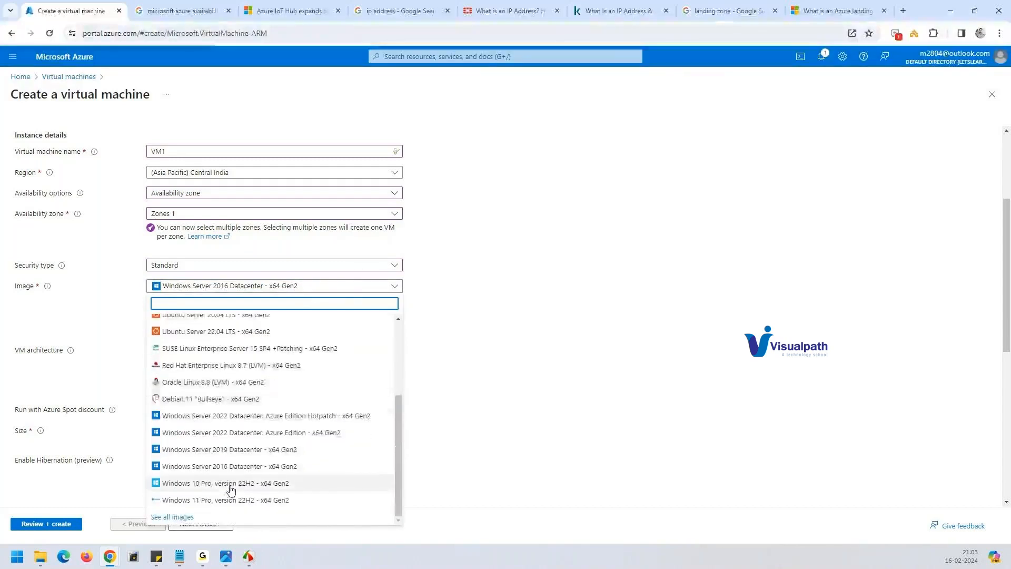
{"action": "scroll", "coordinate": [242, 342], "scroll_direction": "up", "scroll_amount": 2}
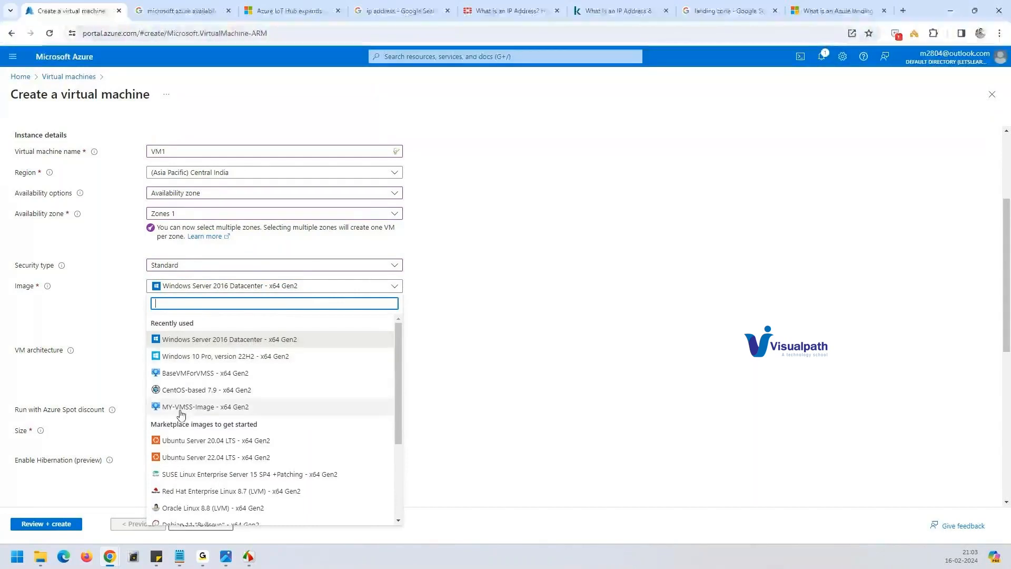
{"action": "scroll", "coordinate": [200, 421], "scroll_direction": "down", "scroll_amount": 2}
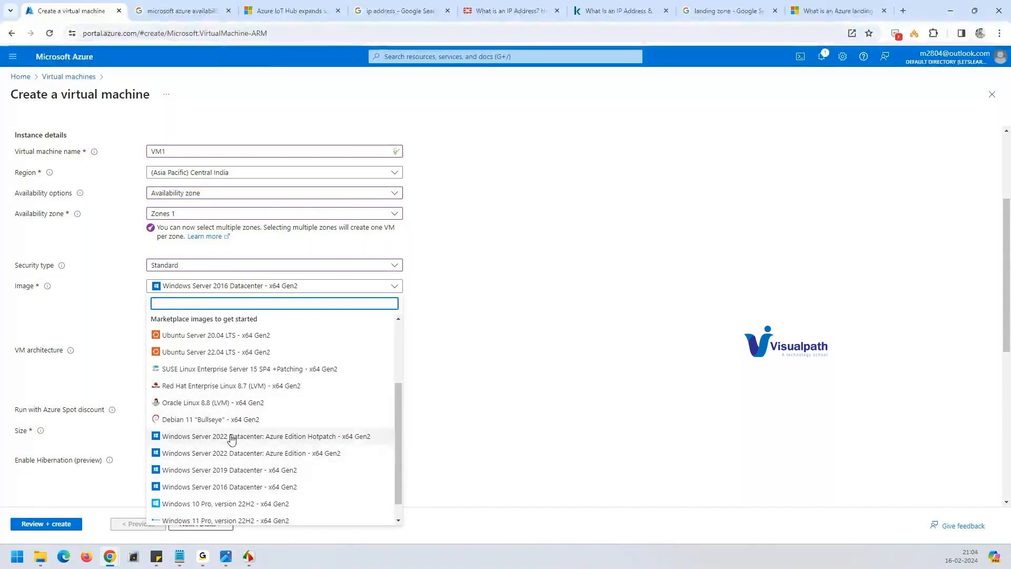
{"action": "scroll", "coordinate": [232, 487], "scroll_direction": "down", "scroll_amount": 1}
{"action": "scroll", "coordinate": [246, 477], "scroll_direction": "up", "scroll_amount": 3}
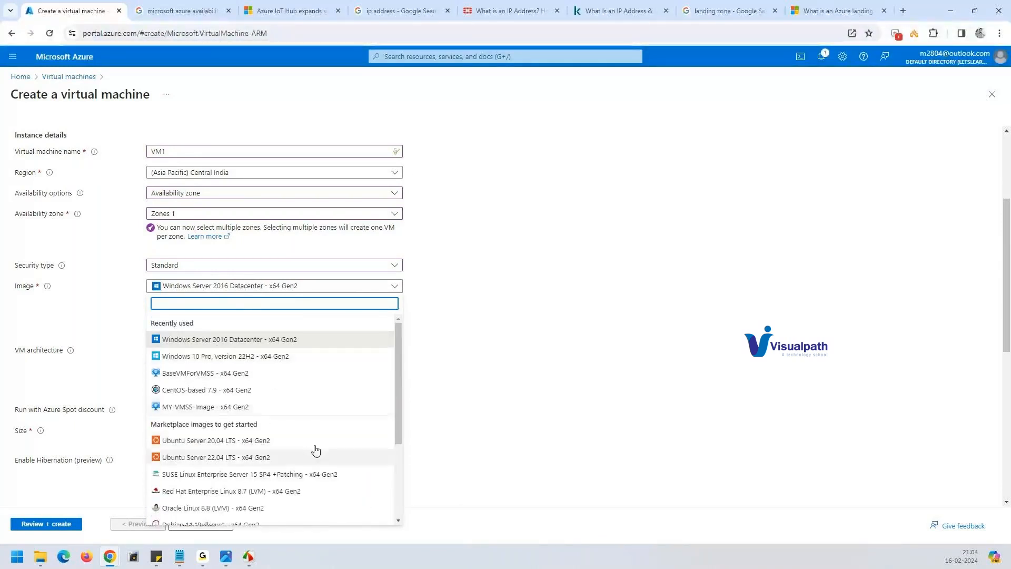
{"action": "left_click", "coordinate": [493, 427]}
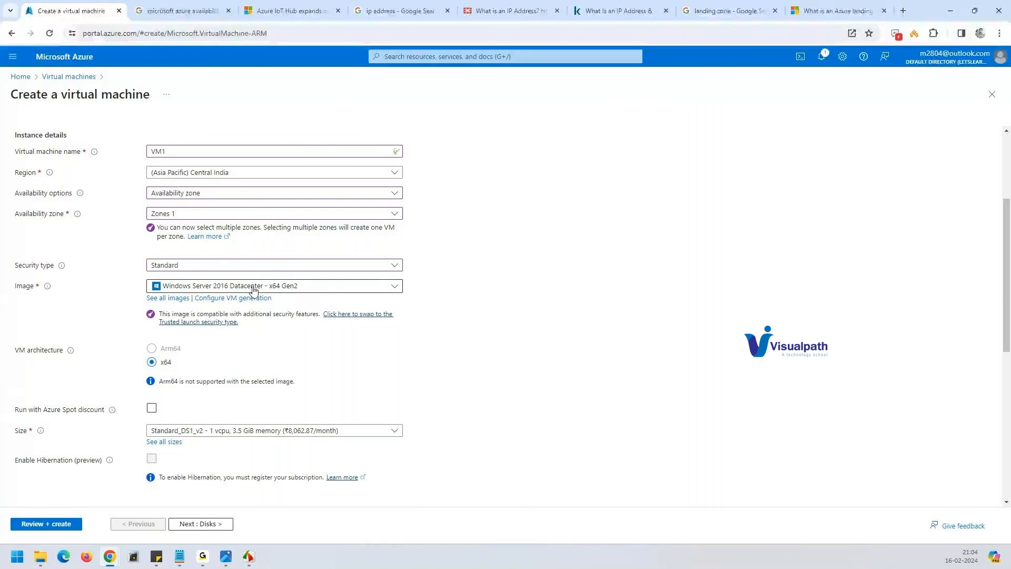
- Open the full list of available VM sizes for the virtual machine
{"action": "scroll", "coordinate": [500, 356], "scroll_direction": "down", "scroll_amount": 1}
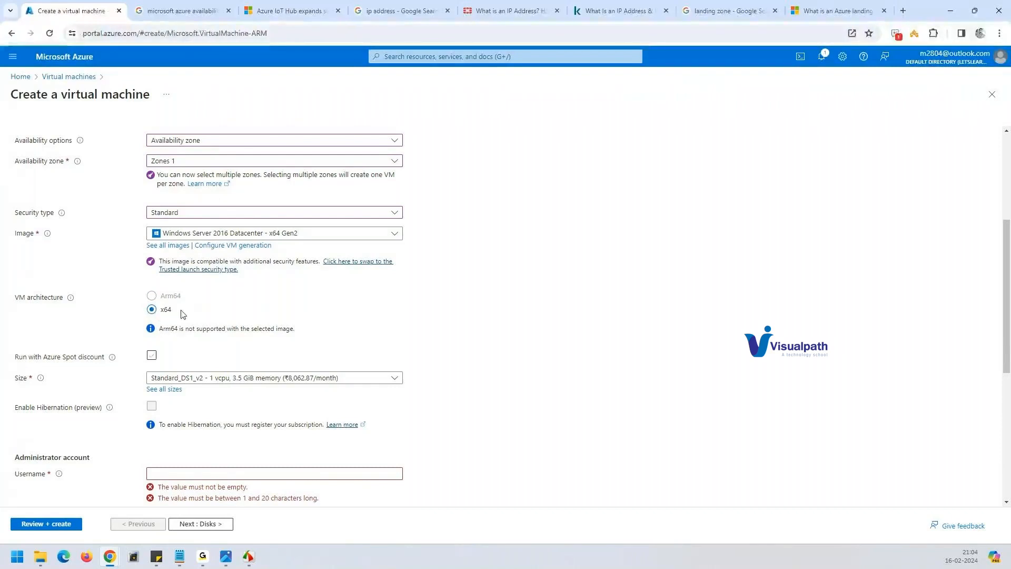
{"action": "scroll", "coordinate": [224, 357], "scroll_direction": "down", "scroll_amount": 1}
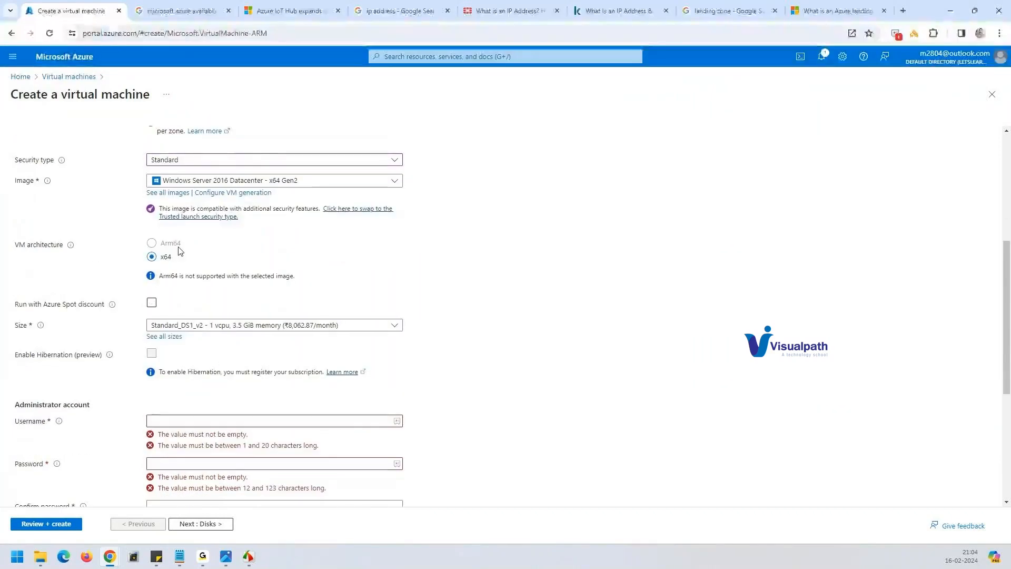
{"action": "scroll", "coordinate": [111, 352], "scroll_direction": "down", "scroll_amount": 1}
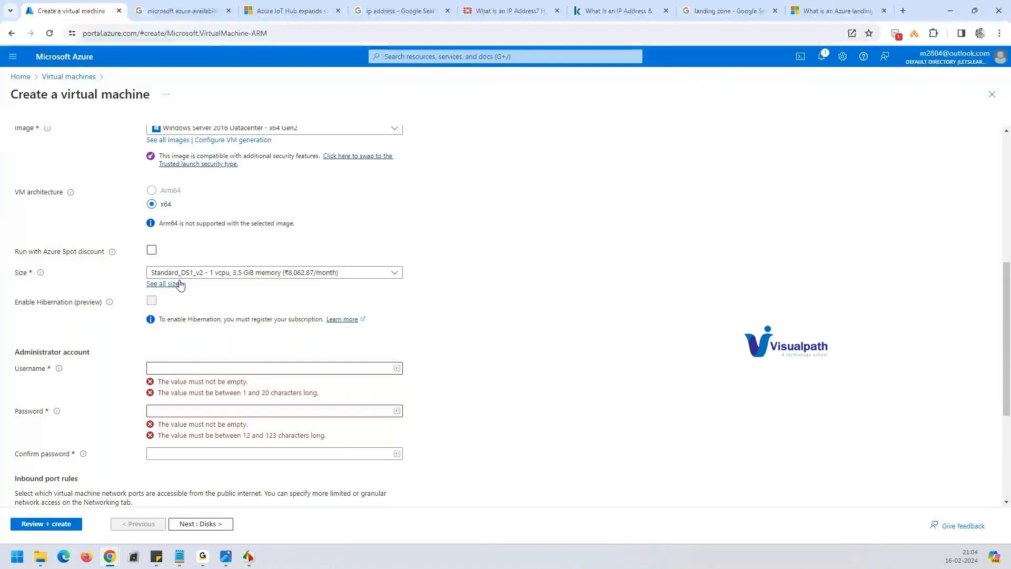
{"action": "left_click", "coordinate": [176, 285]}
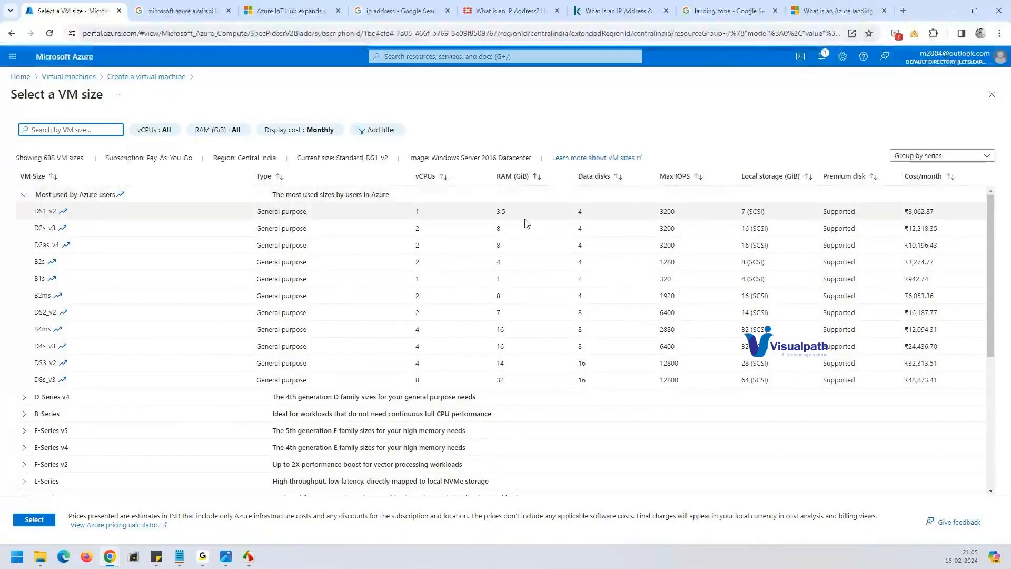
- Compare the vCPUs and RAM of the DS1_v2, B2s and B4ms sizes and look over the other size series
{"action": "left_click_drag", "start_coordinate": [510, 217], "coordinate": [416, 218]}
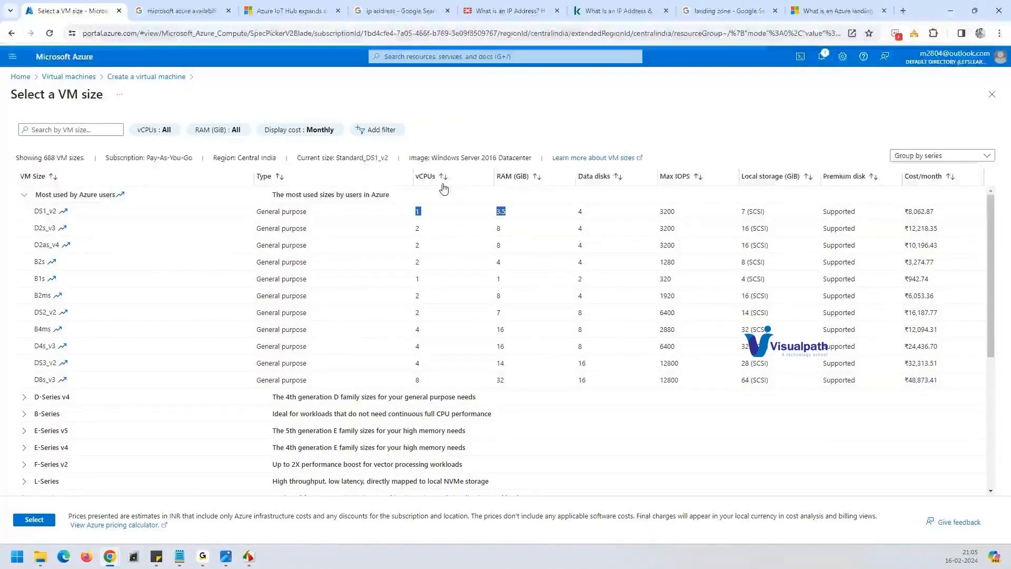
{"action": "double_click", "coordinate": [418, 263]}
{"action": "double_click", "coordinate": [497, 264]}
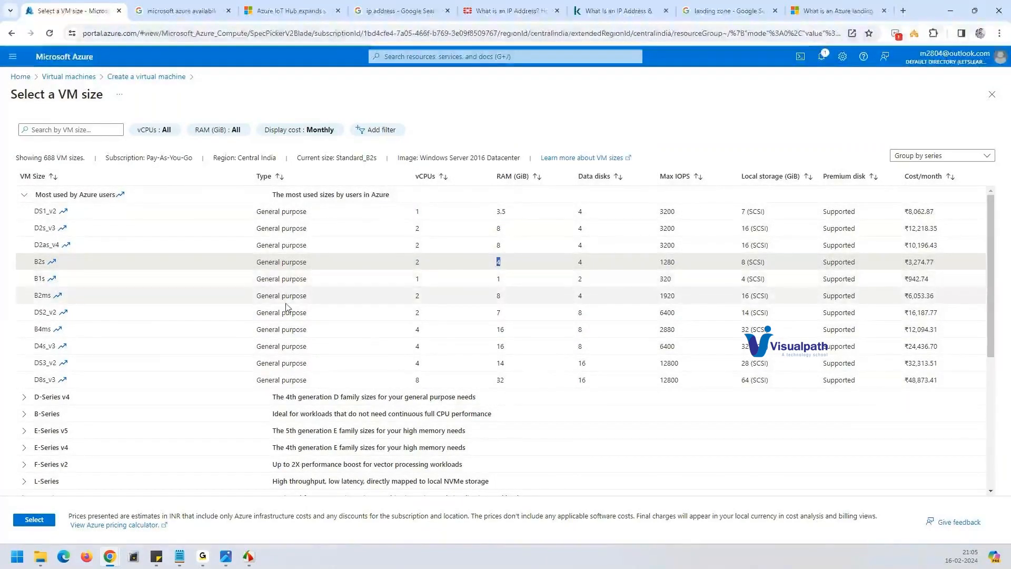
{"action": "left_click", "coordinate": [417, 328]}
{"action": "double_click", "coordinate": [418, 329]}
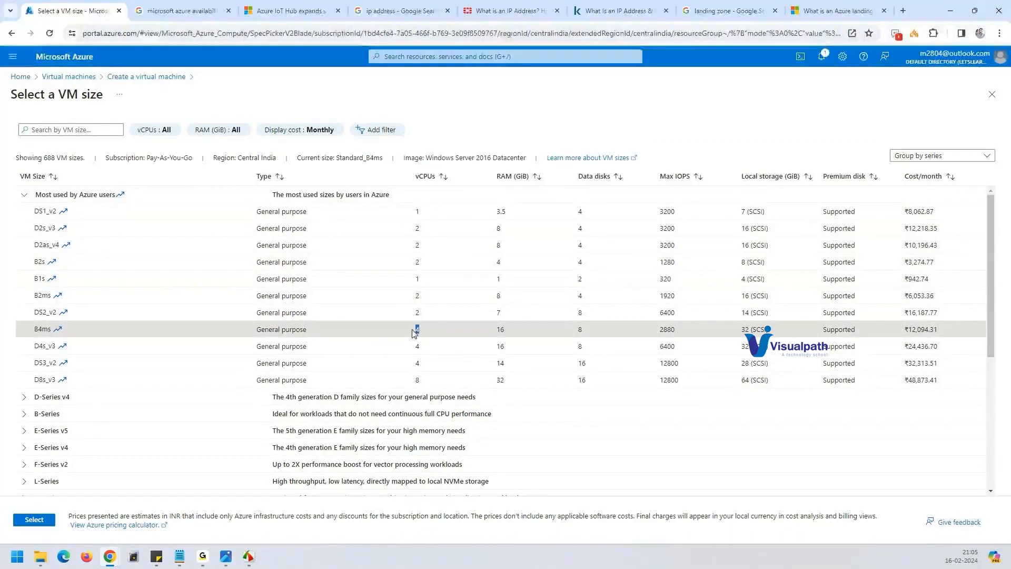
{"action": "double_click", "coordinate": [501, 331]}
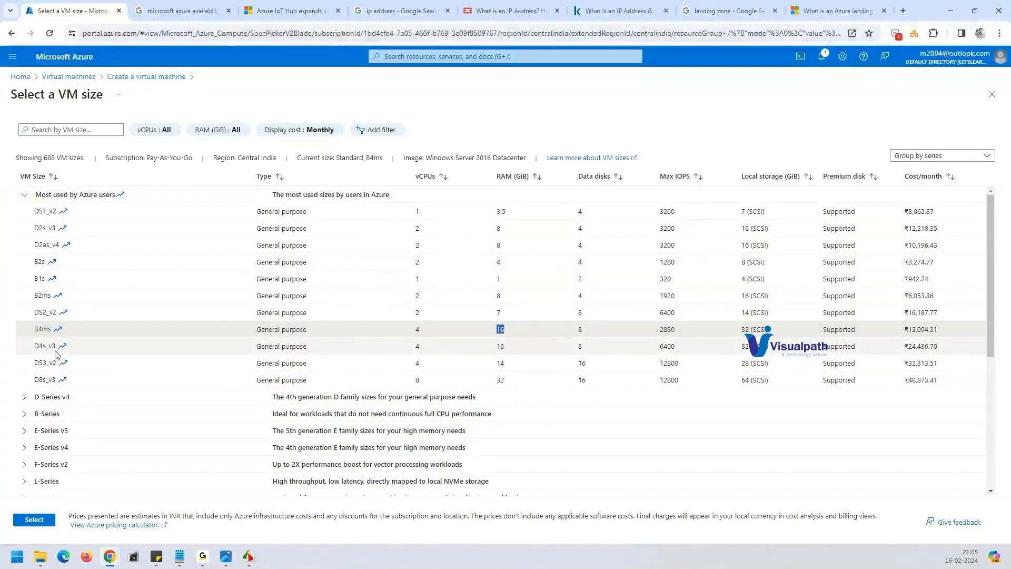
{"action": "scroll", "coordinate": [56, 354], "scroll_direction": "down", "scroll_amount": 1}
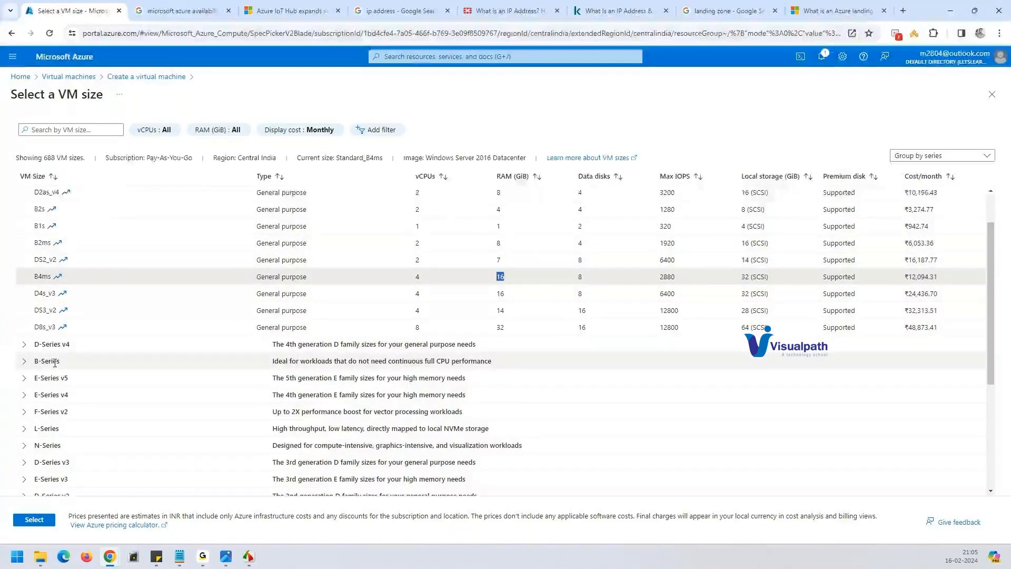
{"action": "scroll", "coordinate": [55, 363], "scroll_direction": "up", "scroll_amount": 1}
{"action": "scroll", "coordinate": [55, 363], "scroll_direction": "up", "scroll_amount": 1}
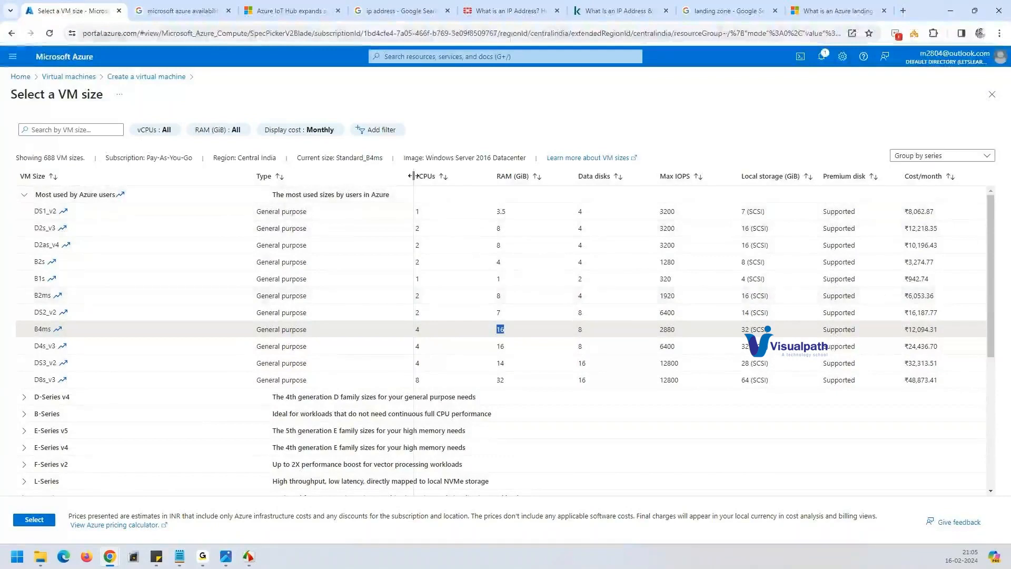
- Select the D2as_v4 size in the group of sizes most used by Azure users
{"action": "left_click_drag", "start_coordinate": [414, 176], "coordinate": [424, 176]}
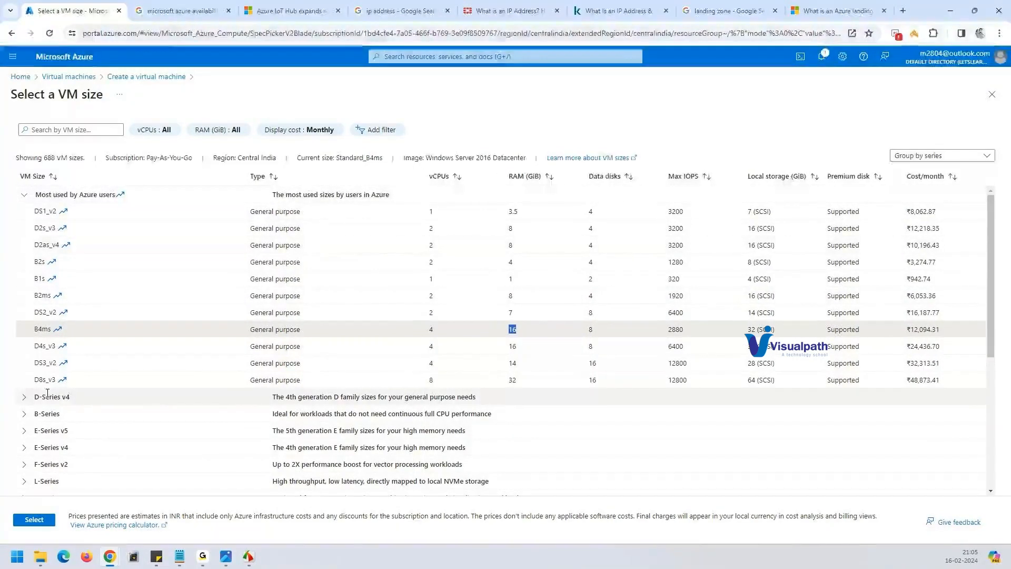
{"action": "double_click", "coordinate": [40, 263]}
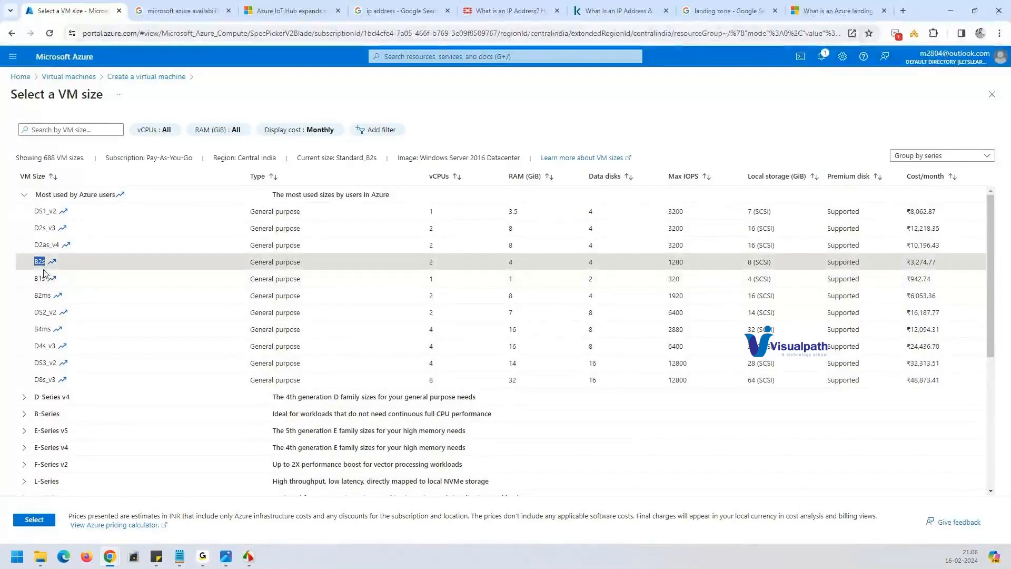
{"action": "double_click", "coordinate": [438, 247]}
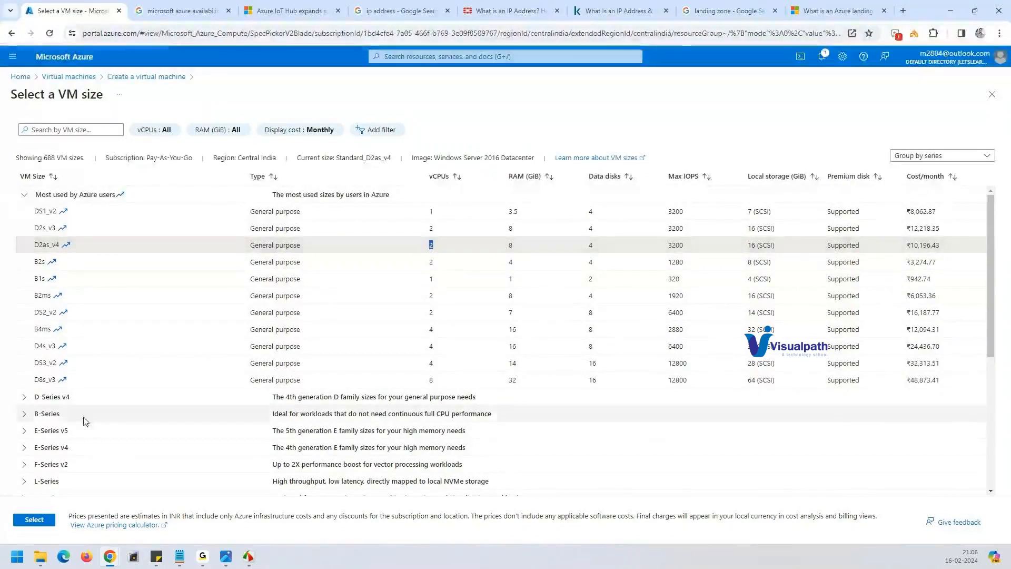
- Expand the D-Series v4, B-Series and F-Series v2 groups to examine the sizes they offer
{"action": "left_click", "coordinate": [25, 398]}
{"action": "scroll", "coordinate": [45, 402], "scroll_direction": "down", "scroll_amount": 3}
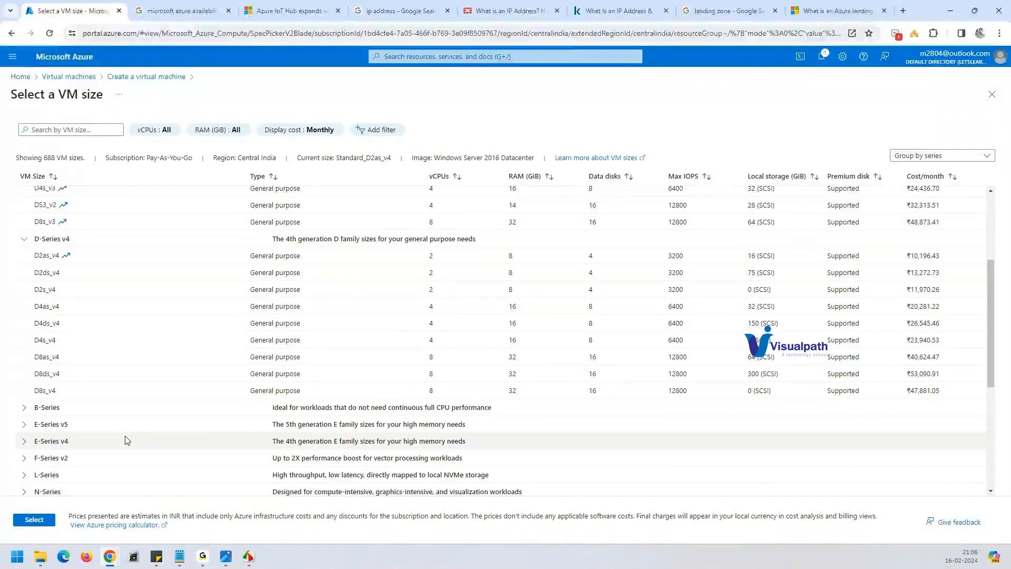
{"action": "left_click", "coordinate": [24, 408]}
{"action": "scroll", "coordinate": [23, 306], "scroll_direction": "down", "scroll_amount": 5}
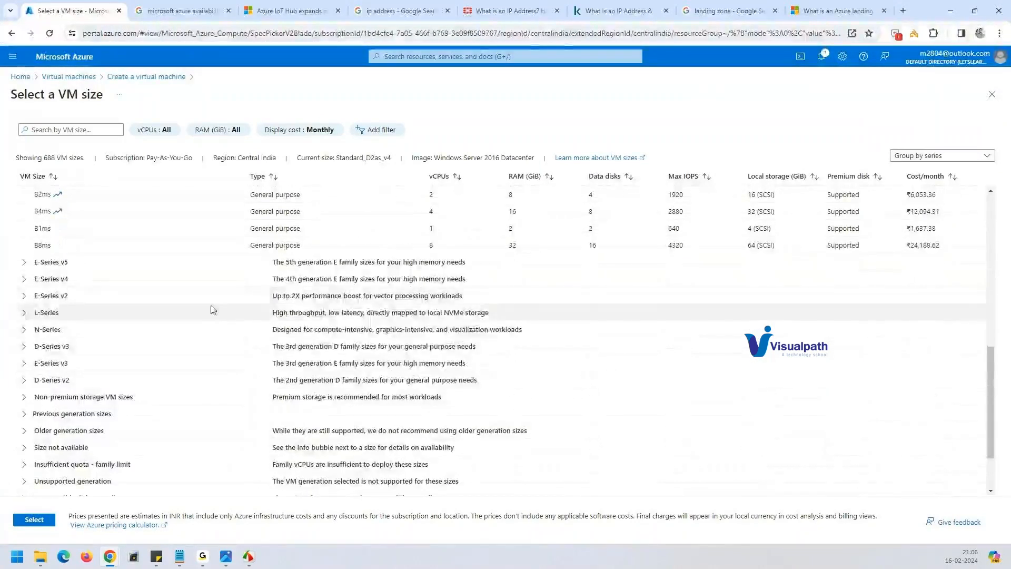
{"action": "left_click", "coordinate": [23, 296]}
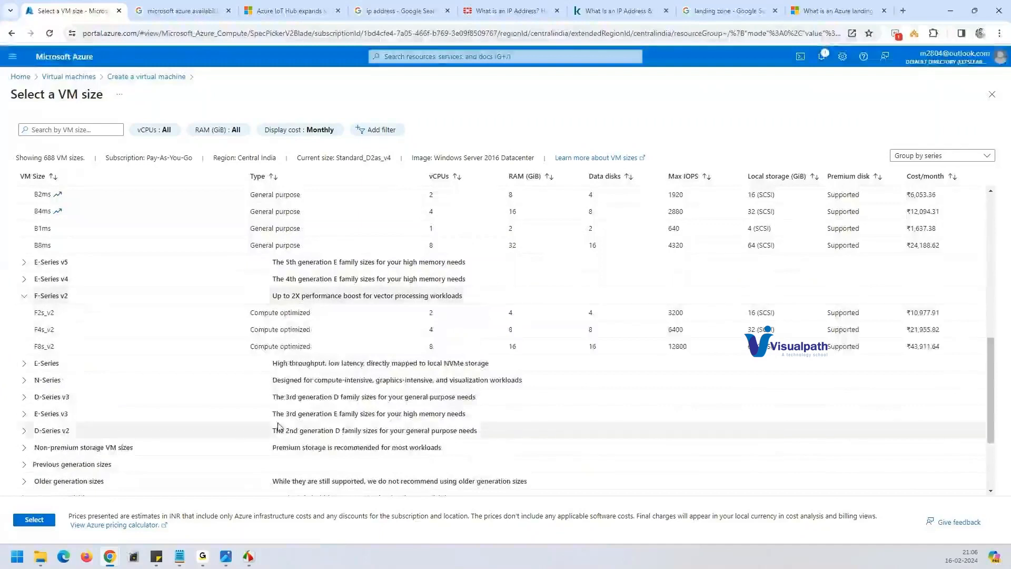
- Apply the selected D2as_v4 size to the virtual machine
{"action": "scroll", "coordinate": [279, 427], "scroll_direction": "up", "scroll_amount": 5}
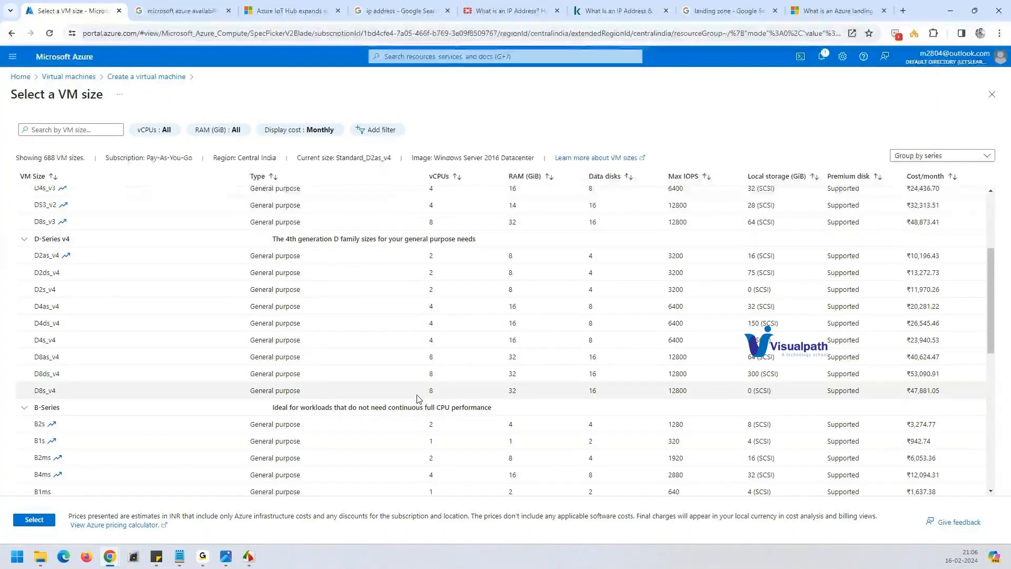
{"action": "scroll", "coordinate": [418, 399], "scroll_direction": "up", "scroll_amount": 3}
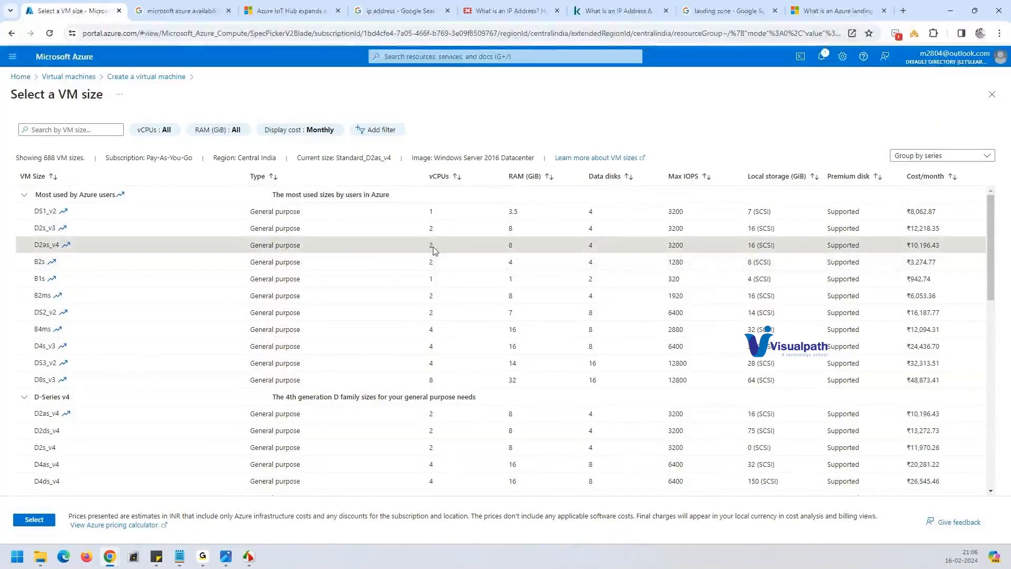
{"action": "left_click", "coordinate": [34, 520]}
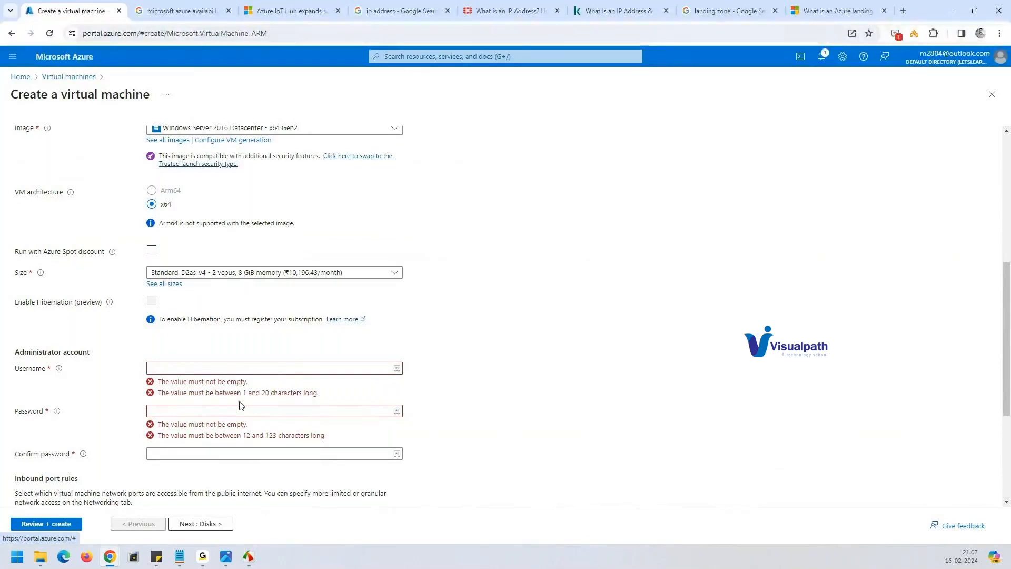
- Set the administrator account's username to vmadmin
{"action": "scroll", "coordinate": [455, 398], "scroll_direction": "down", "scroll_amount": 1}
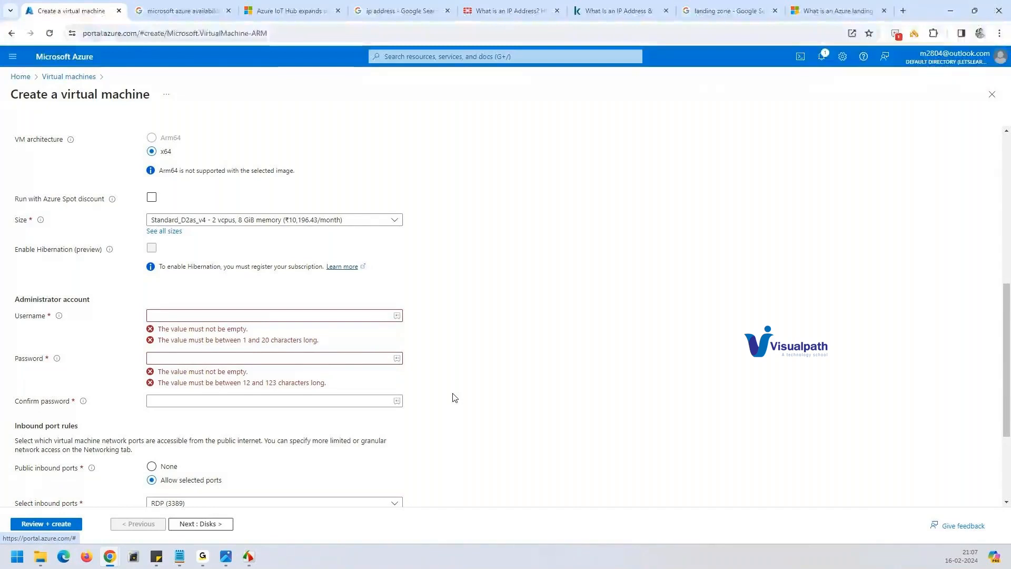
{"action": "scroll", "coordinate": [455, 398], "scroll_direction": "down", "scroll_amount": 2}
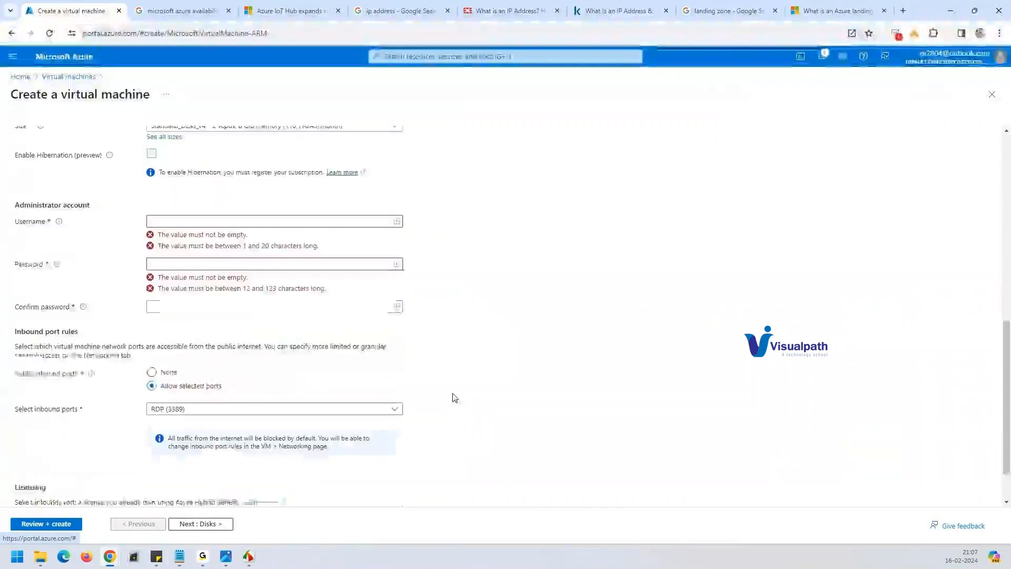
{"action": "left_click", "coordinate": [225, 210]}
{"action": "type", "text": "vamc"}
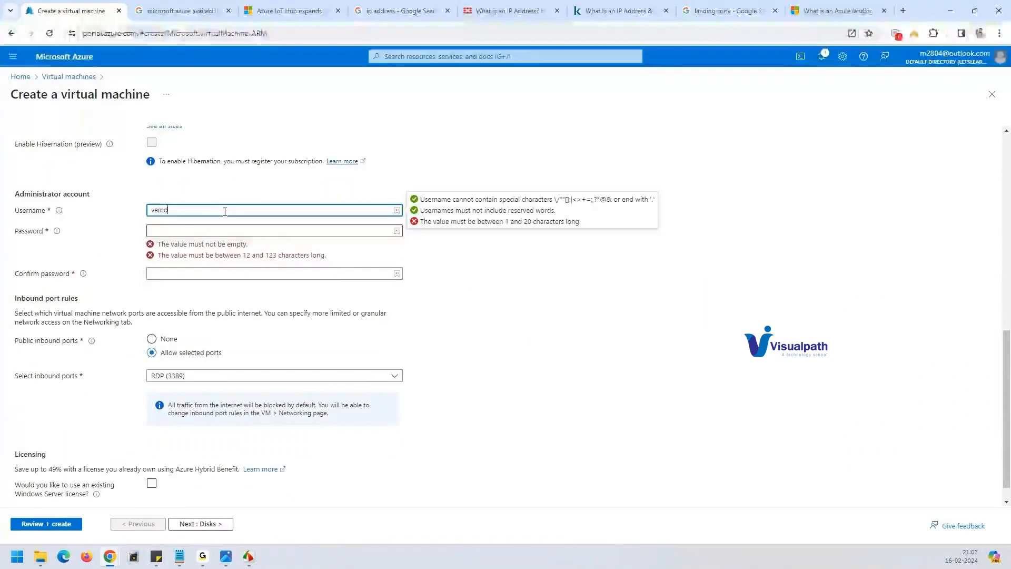
{"action": "key", "text": "BackSpace"}
{"action": "key", "text": "BackSpace"}
{"action": "key", "text": "BackSpace"}
{"action": "type", "text": "mdain"}
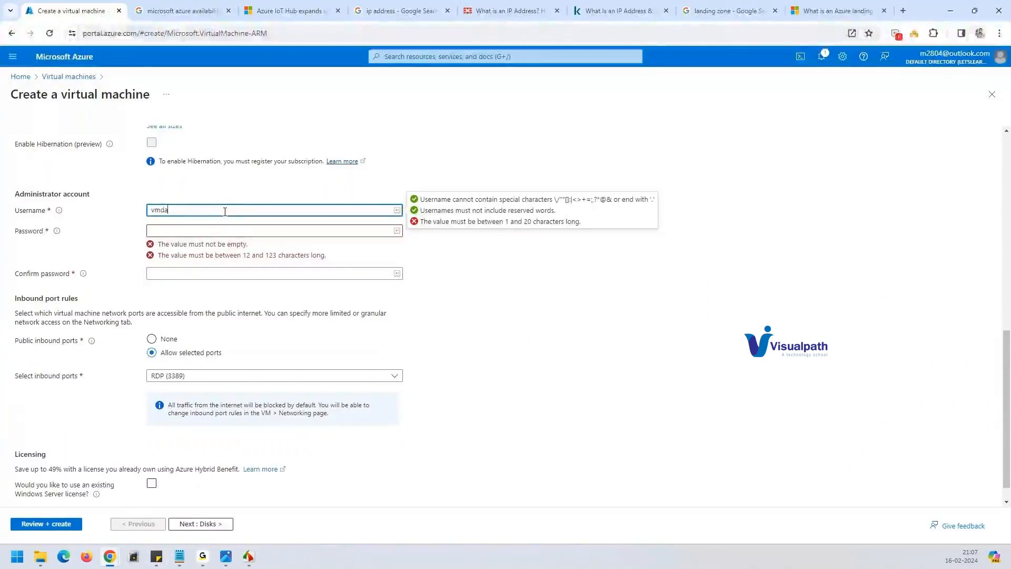
{"action": "key", "text": "BackSpace"}
{"action": "key", "text": "BackSpace"}
{"action": "key", "text": "BackSpace"}
{"action": "key", "text": "BackSpace"}
{"action": "type", "text": "admi"}
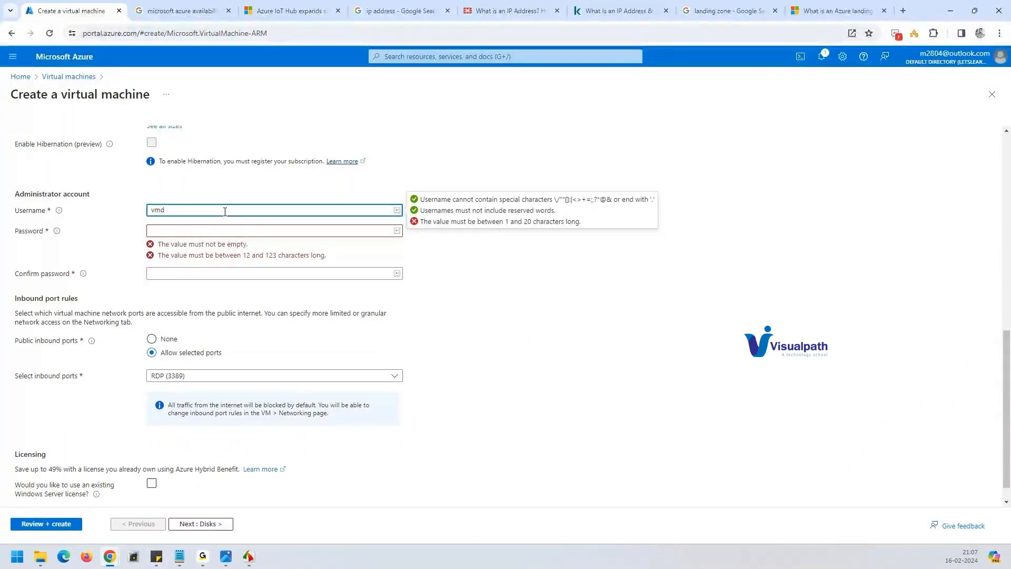
{"action": "type", "text": "n"}
- Enter the administrator account password and repeat it in the Confirm password field
{"action": "key", "text": "Tab"}
{"action": "type", "text": "•••••••••"}
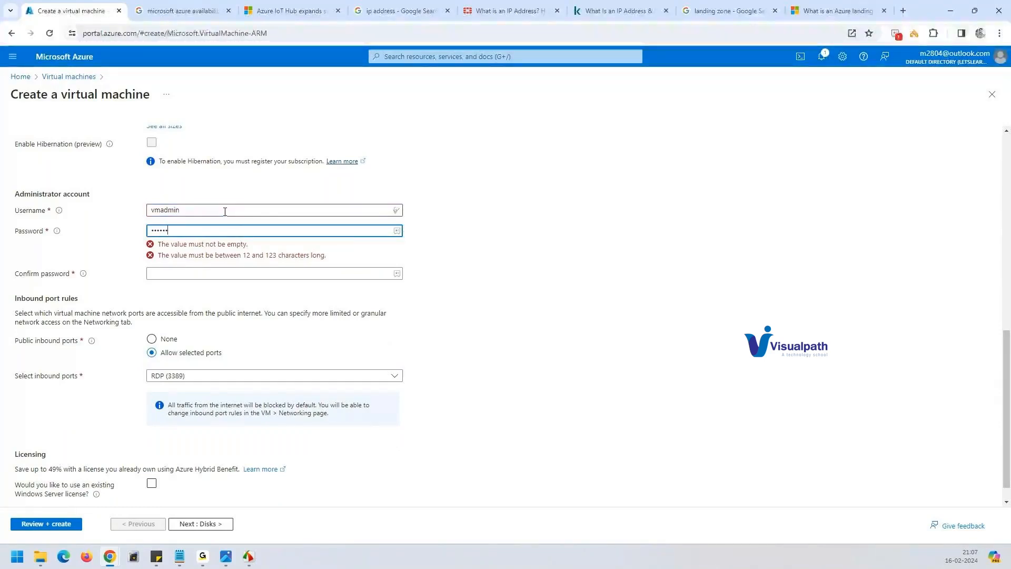
{"action": "type", "text": "••••"}
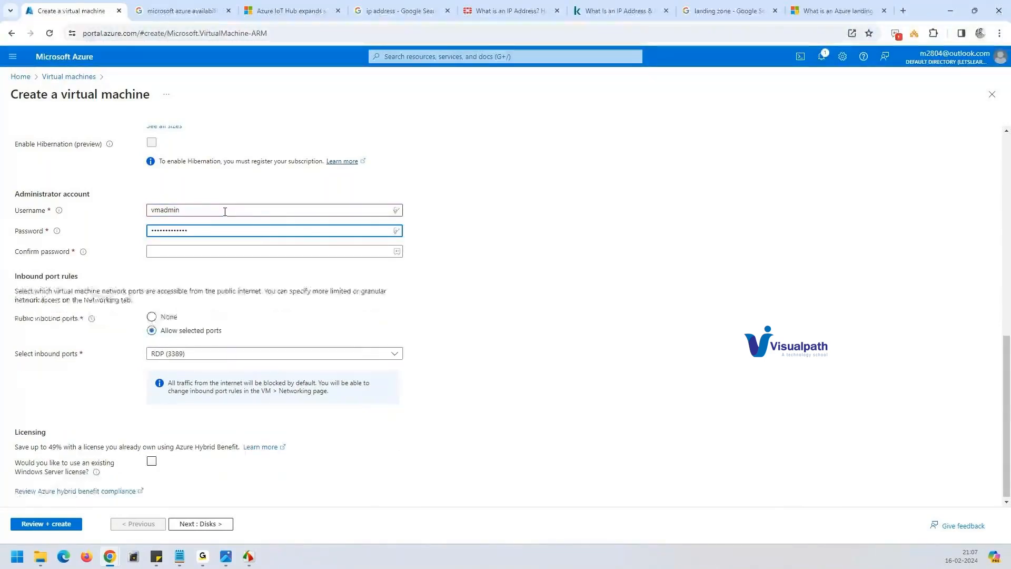
{"action": "key", "text": "Tab"}
{"action": "type", "text": "•••••••••••"}
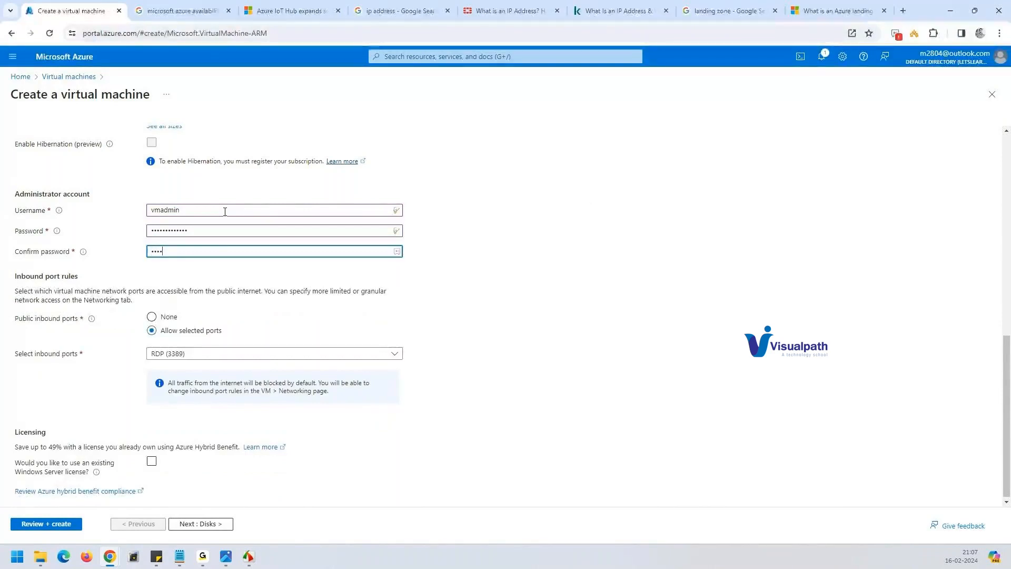
{"action": "type", "text": "••"}
{"action": "left_click", "coordinate": [464, 312]}
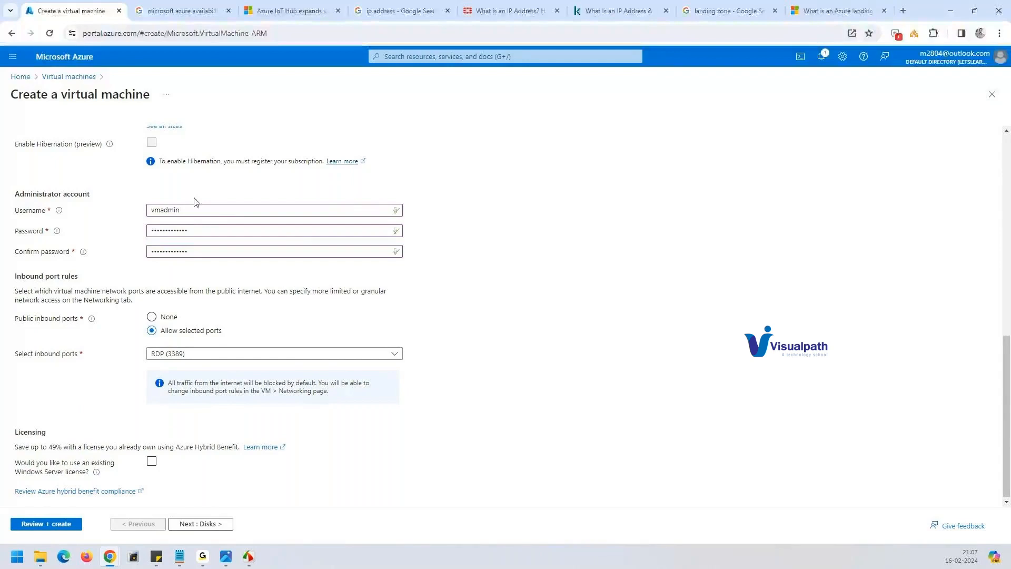
{"action": "left_click_drag", "start_coordinate": [188, 209], "coordinate": [130, 207]}
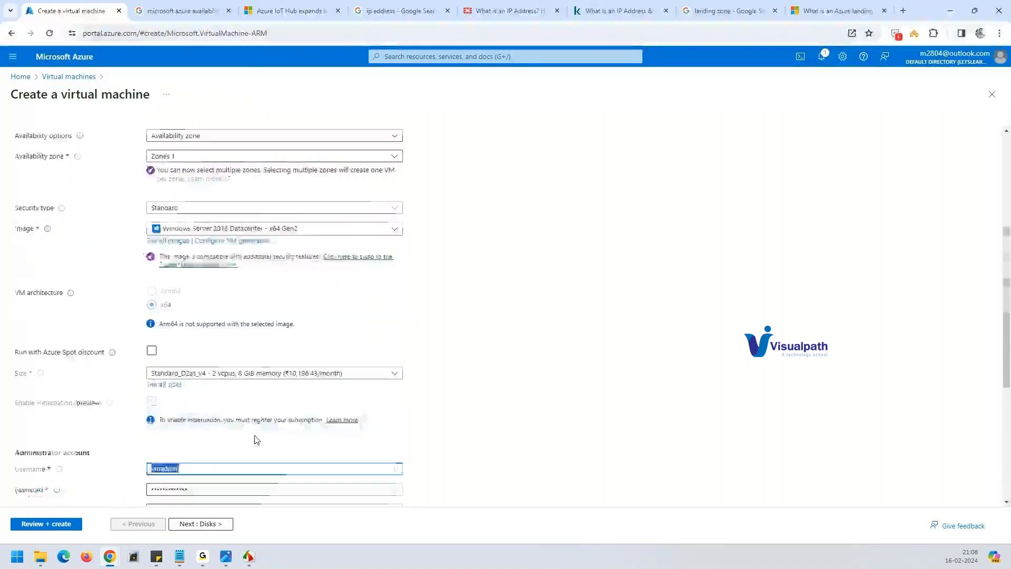
- Continue to the VM's disk settings, review the available OS disk sizes and choose Image default (127 GiB)
{"action": "left_click", "coordinate": [221, 525]}
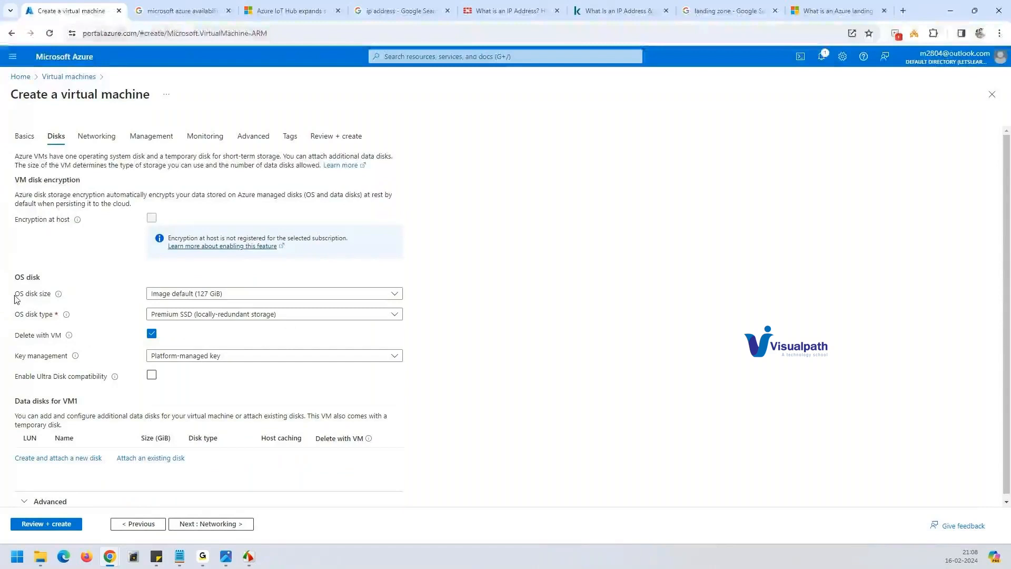
{"action": "left_click", "coordinate": [233, 301]}
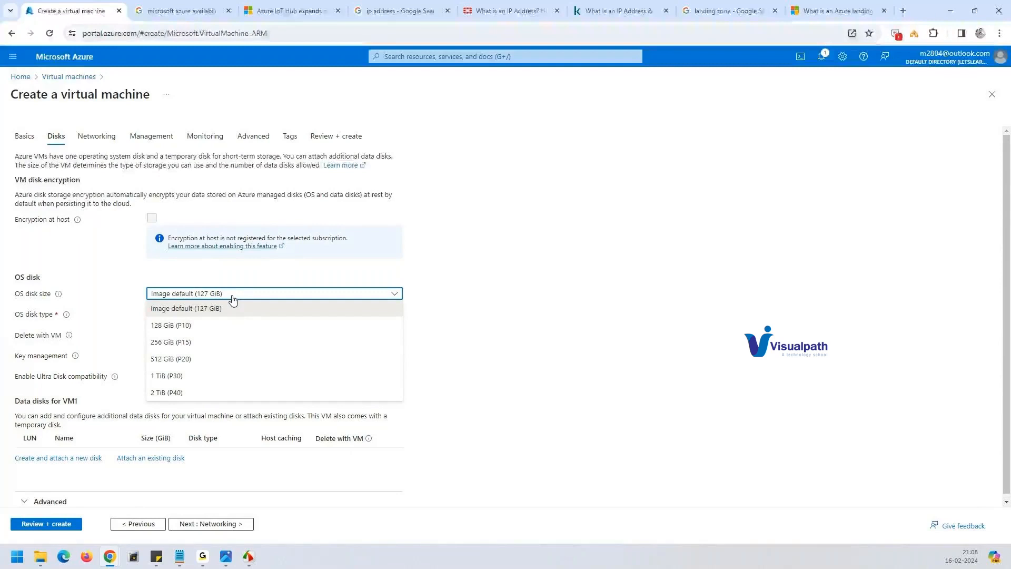
{"action": "left_click", "coordinate": [233, 300]}
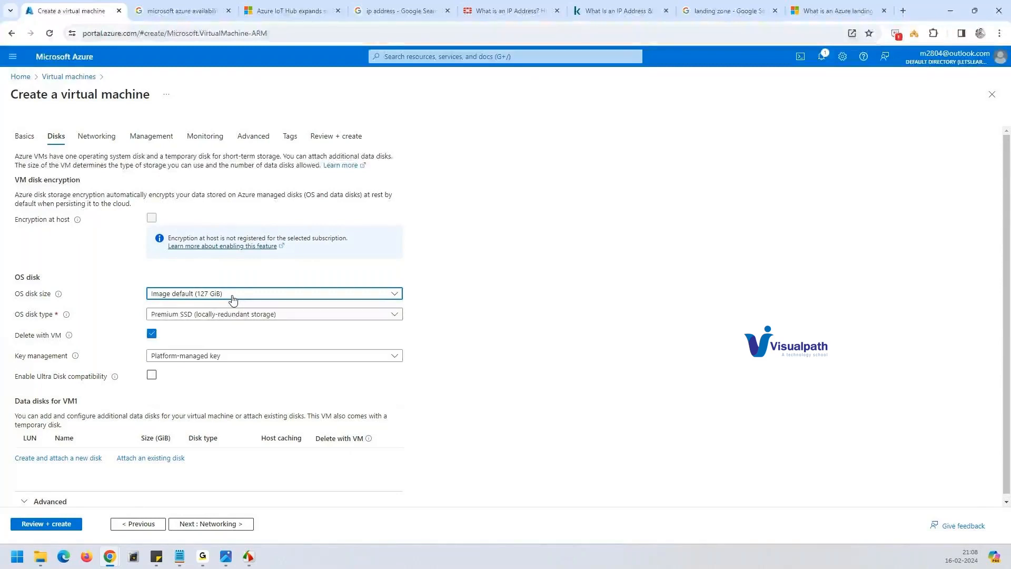
{"action": "left_click", "coordinate": [233, 300]}
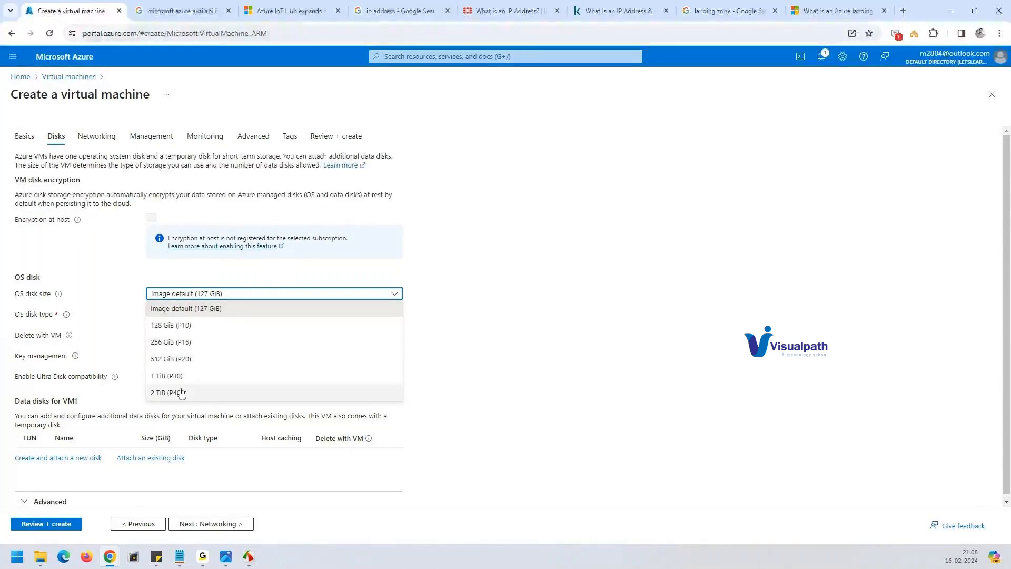
{"action": "left_click", "coordinate": [173, 311]}
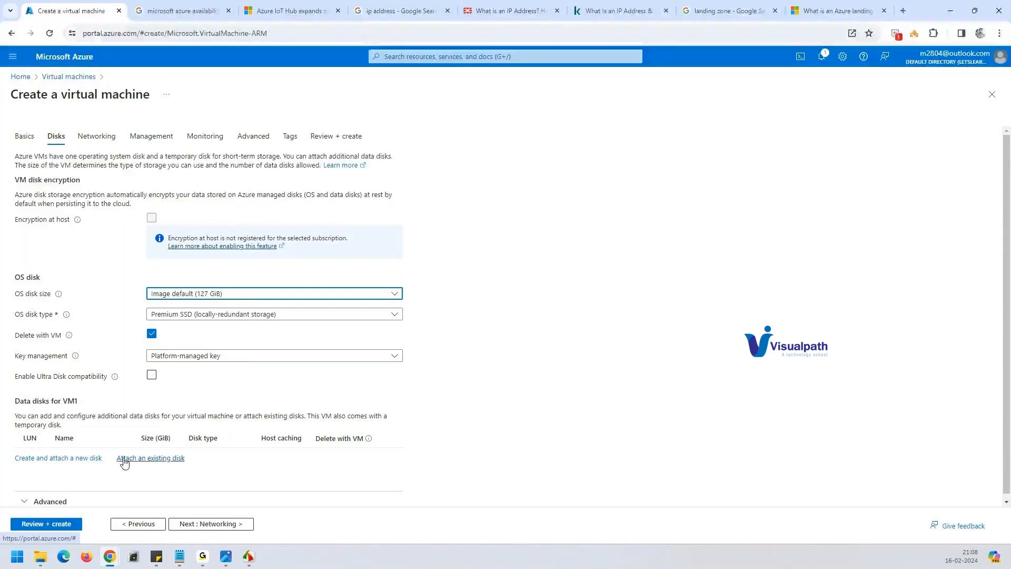
- Check the data disk options, then consult the VM component diagram in FastStone Editor and return to the Azure portal
{"action": "scroll", "coordinate": [122, 464], "scroll_direction": "down", "scroll_amount": 1}
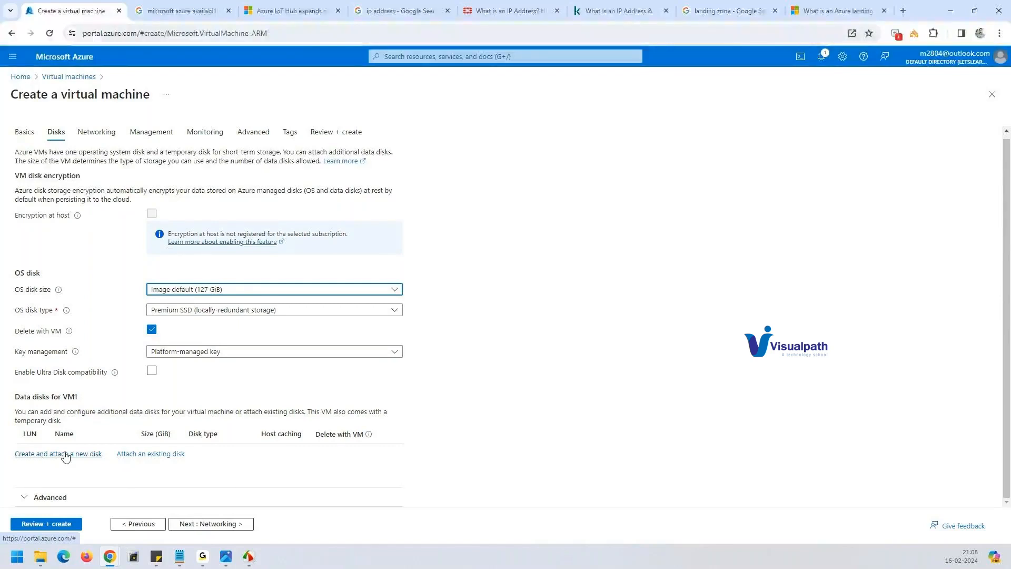
{"action": "left_click", "coordinate": [249, 556]}
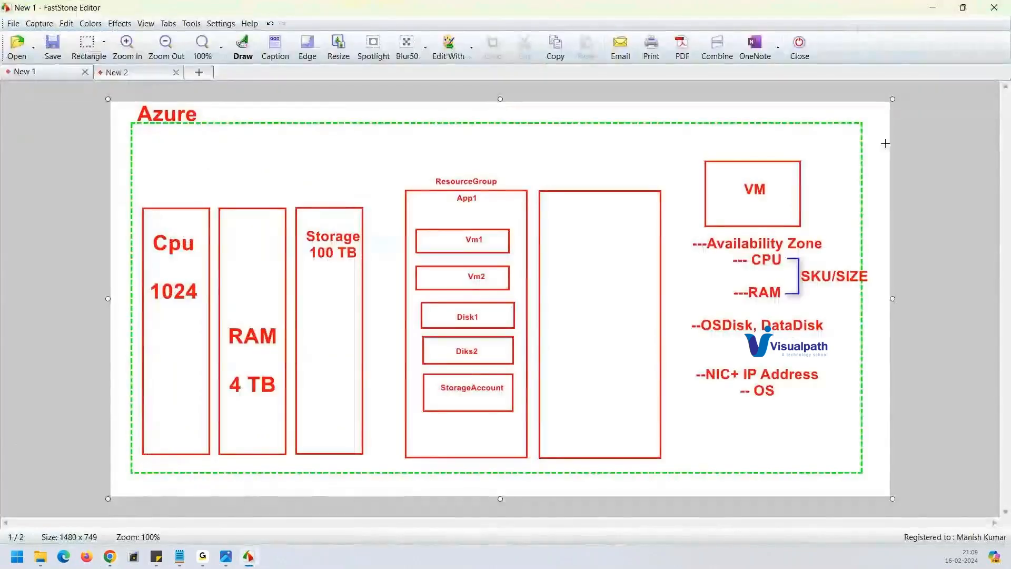
{"action": "left_click", "coordinate": [933, 7]}
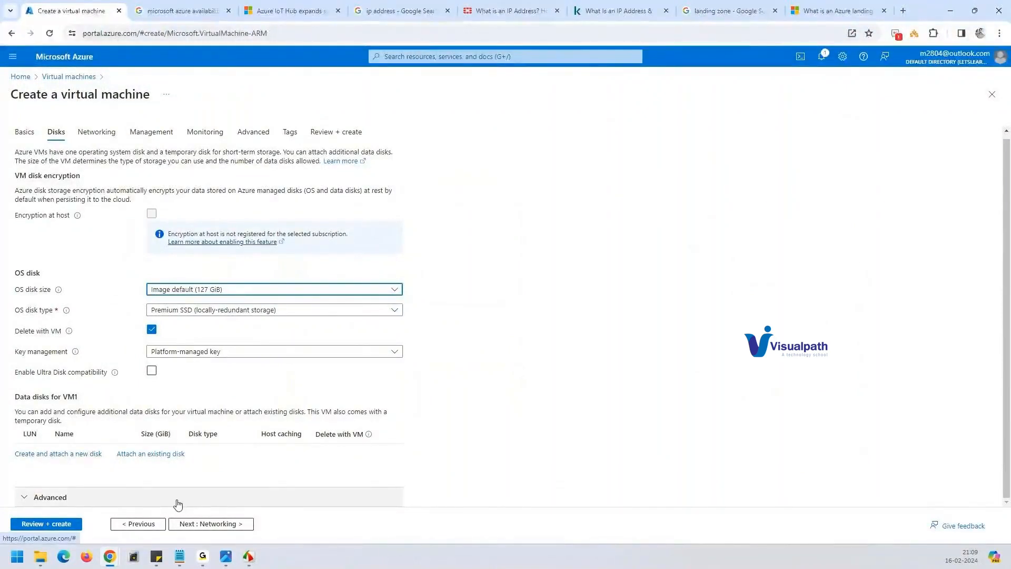
- In the networking settings, enable deleting the public IP and NIC when the VM is deleted, and continue to management
{"action": "left_click", "coordinate": [205, 524]}
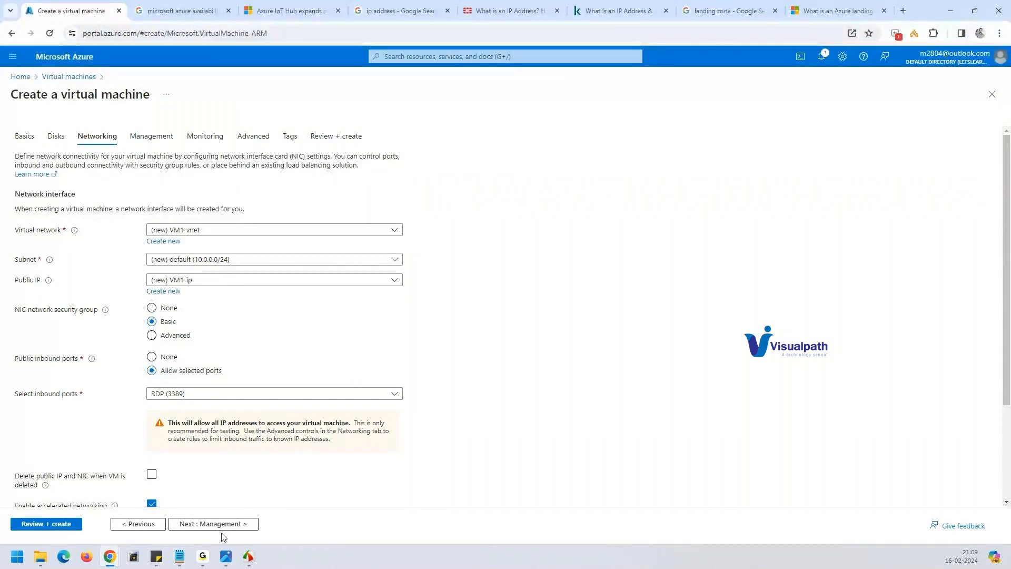
{"action": "scroll", "coordinate": [233, 485], "scroll_direction": "down", "scroll_amount": 2}
{"action": "left_click", "coordinate": [152, 369]}
{"action": "scroll", "coordinate": [244, 463], "scroll_direction": "down", "scroll_amount": 1}
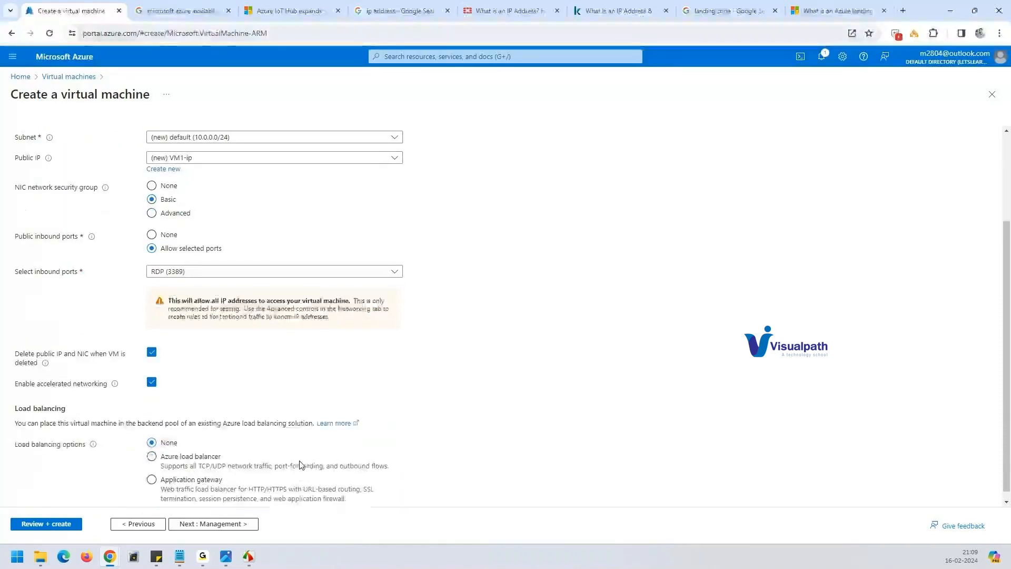
{"action": "left_click", "coordinate": [226, 523]}
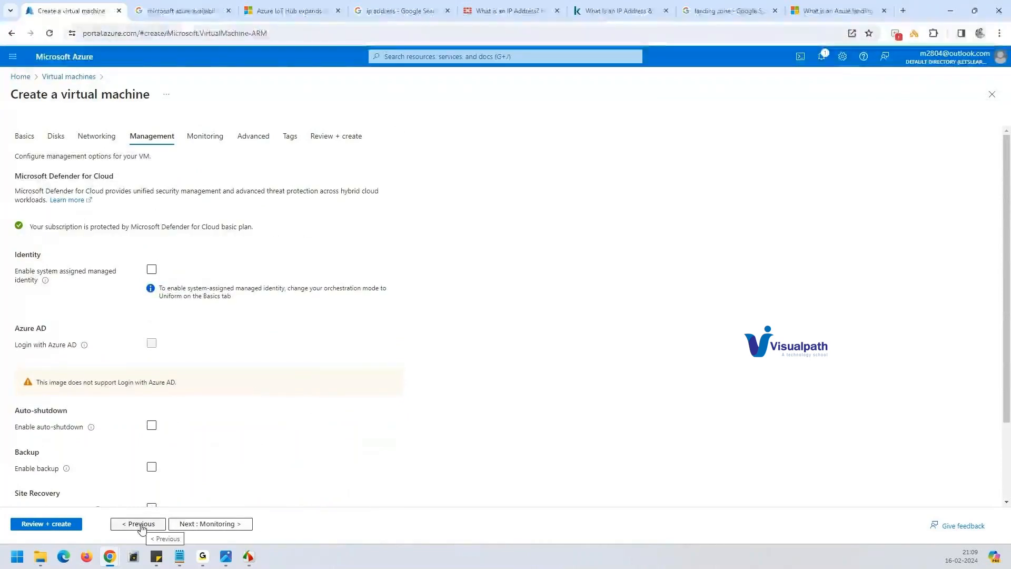
- Consult the VM diagram in FastStone Editor again, return to the Azure portal and recheck the VM's networking settings
{"action": "left_click", "coordinate": [248, 557]}
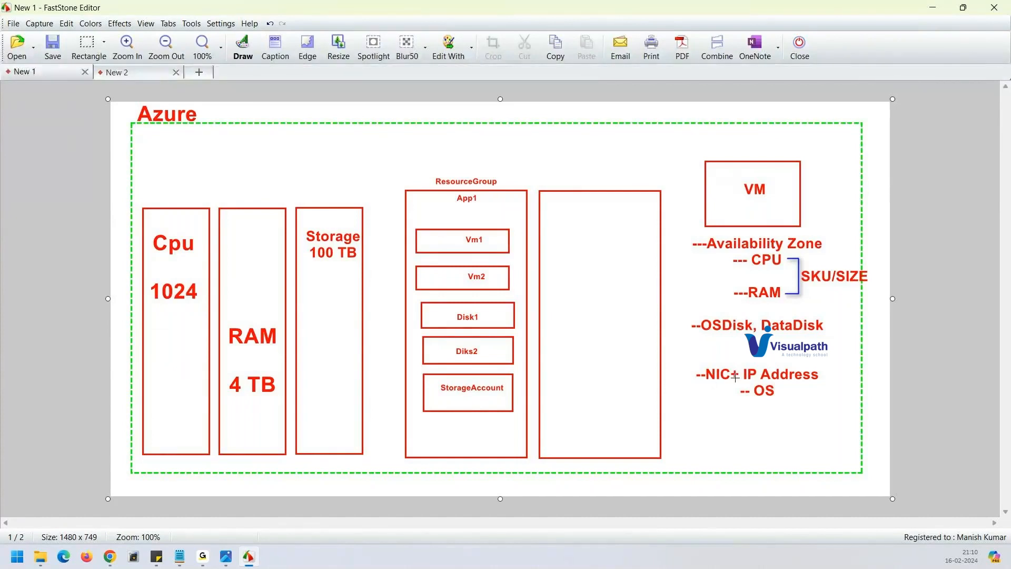
{"action": "left_click", "coordinate": [934, 10]}
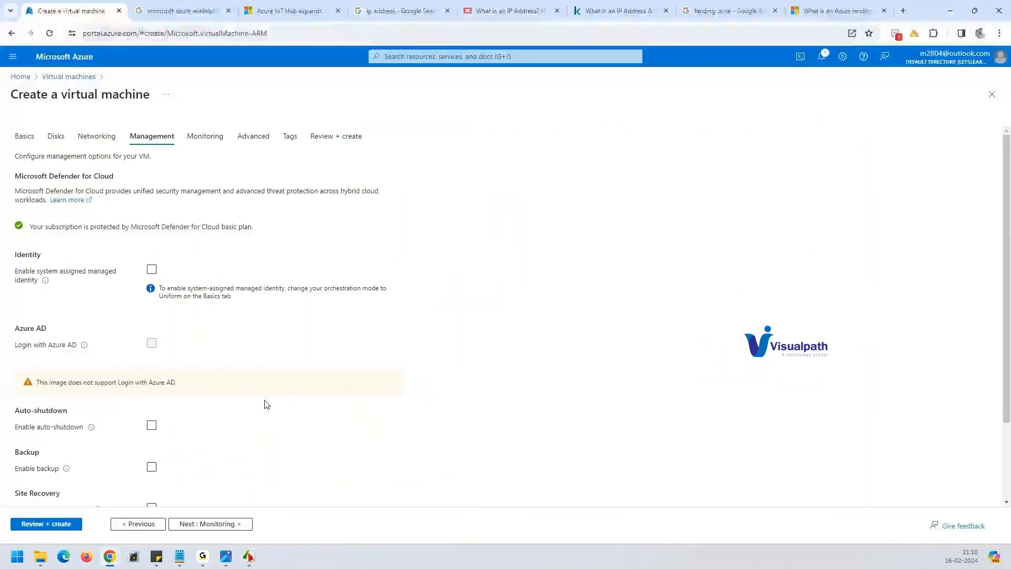
{"action": "left_click", "coordinate": [100, 138]}
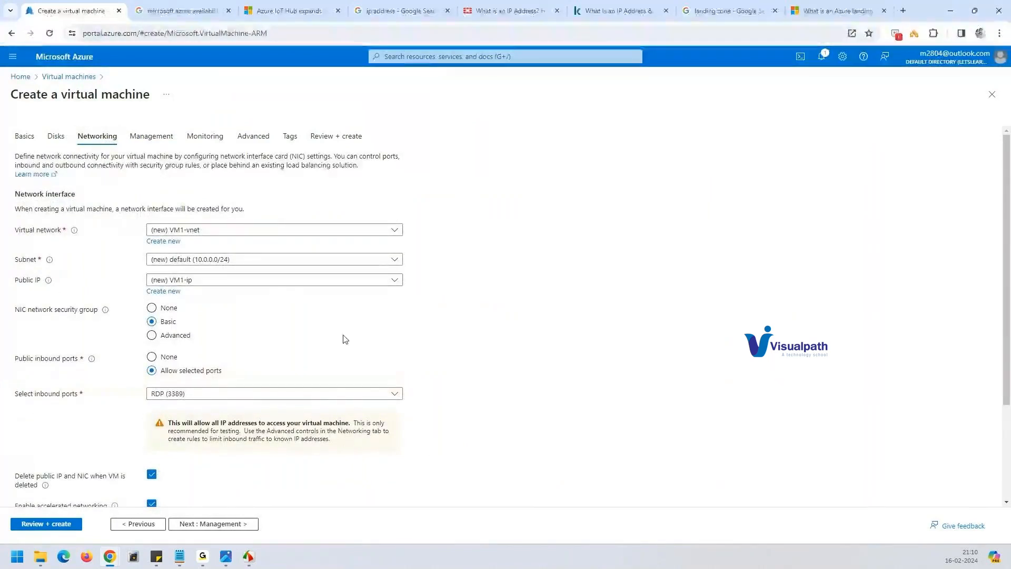
{"action": "scroll", "coordinate": [345, 338], "scroll_direction": "down", "scroll_amount": 2}
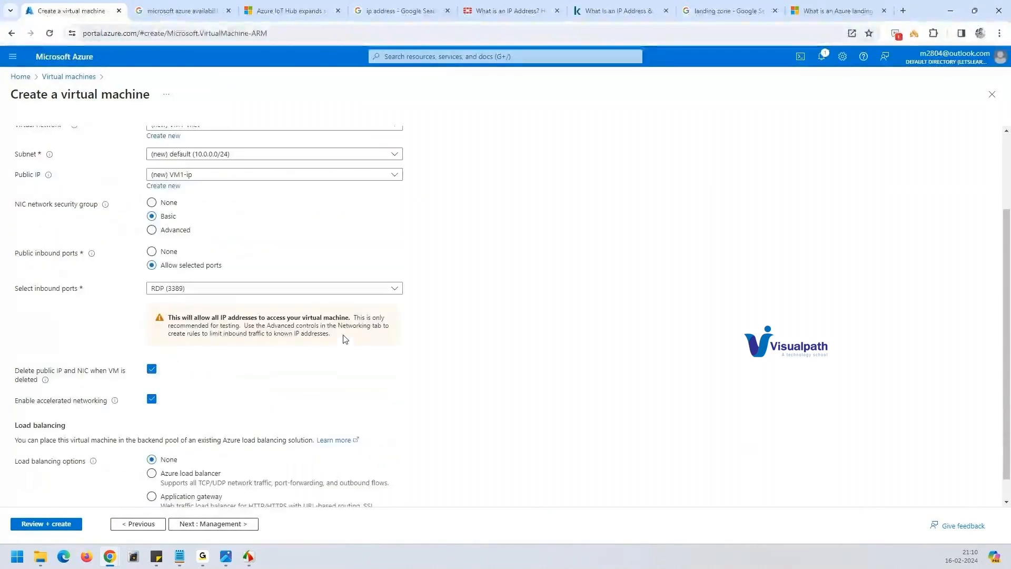
{"action": "scroll", "coordinate": [345, 338], "scroll_direction": "down", "scroll_amount": 1}
- Keep the default management, monitoring, advanced and tag settings and validate the virtual machine configuration for review
{"action": "left_click", "coordinate": [220, 524]}
{"action": "left_click", "coordinate": [210, 525]}
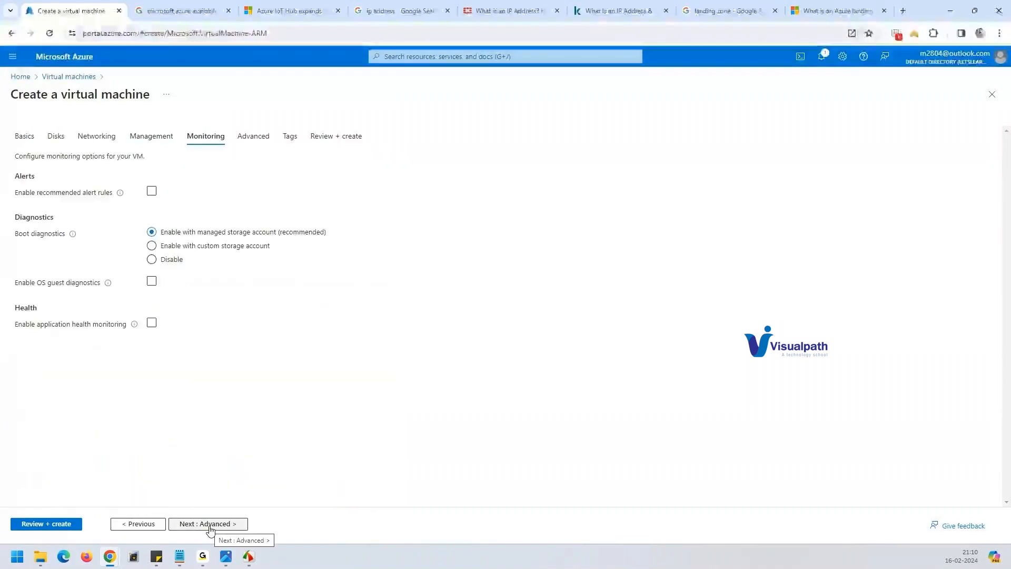
{"action": "left_click", "coordinate": [211, 528]}
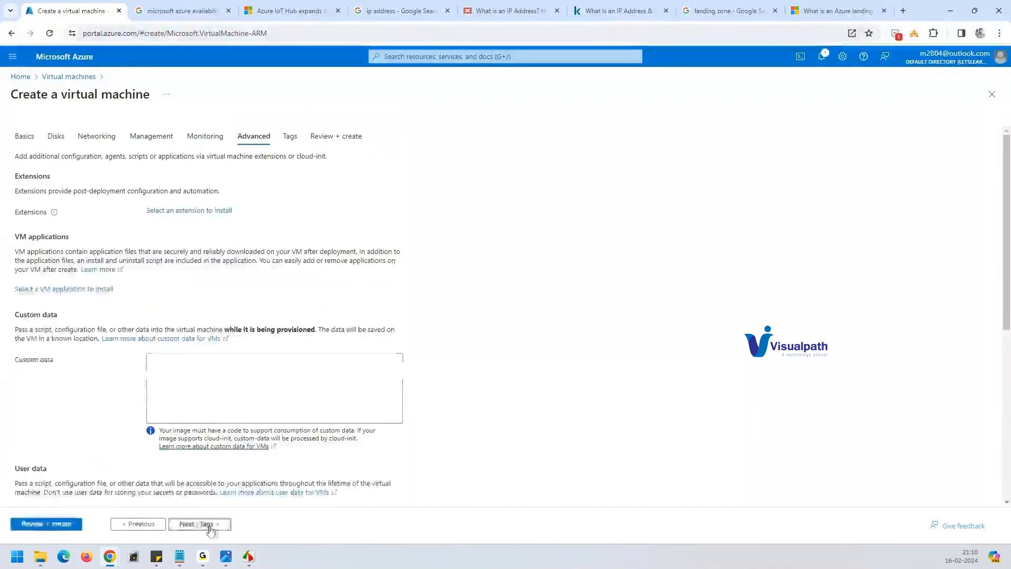
{"action": "left_click", "coordinate": [210, 527]}
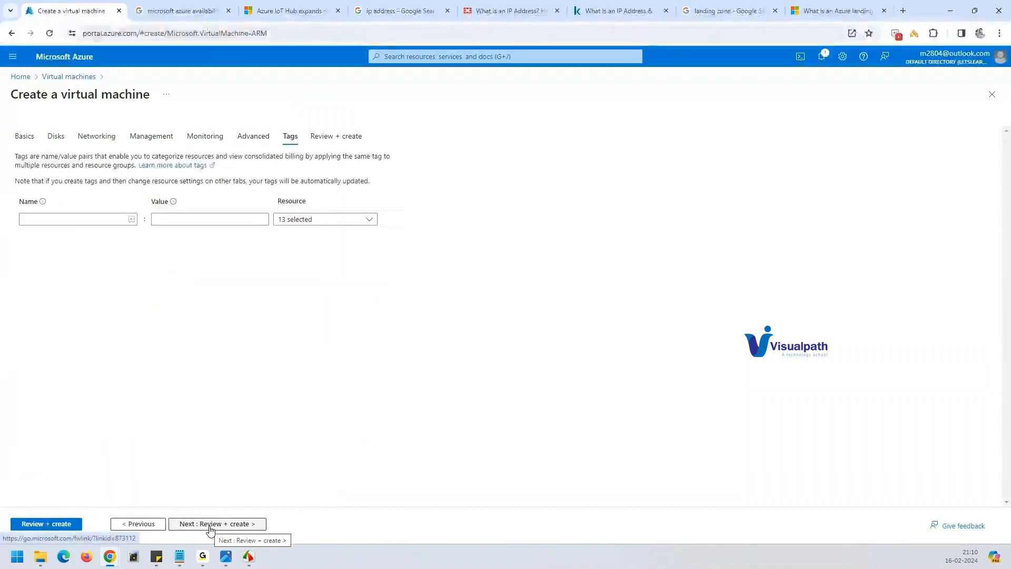
{"action": "left_click", "coordinate": [53, 525]}
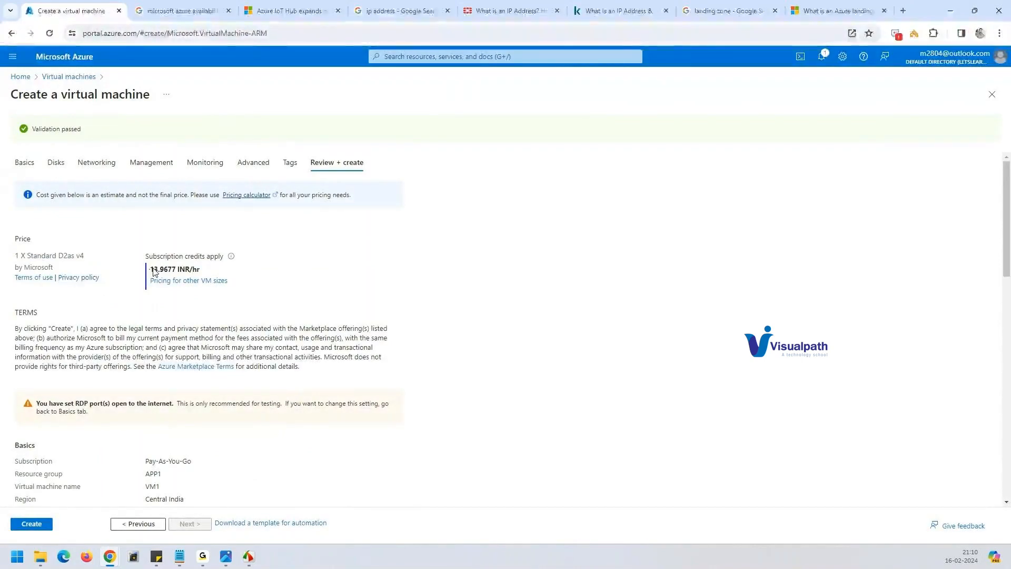
- Review the hourly price and configuration summary, and create virtual machine VM1
{"action": "left_click_drag", "start_coordinate": [151, 272], "coordinate": [176, 271]}
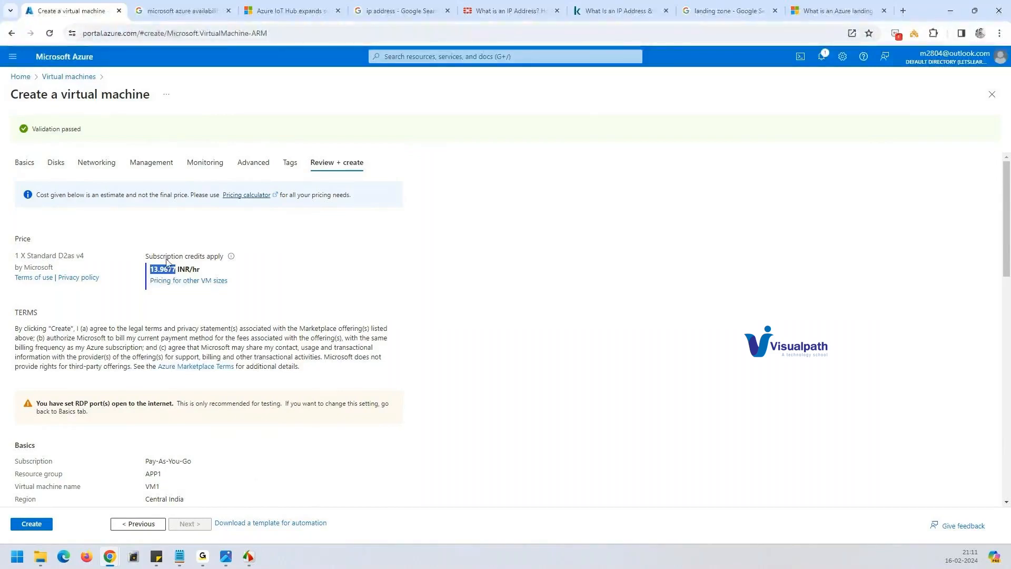
{"action": "scroll", "coordinate": [132, 369], "scroll_direction": "down", "scroll_amount": 4}
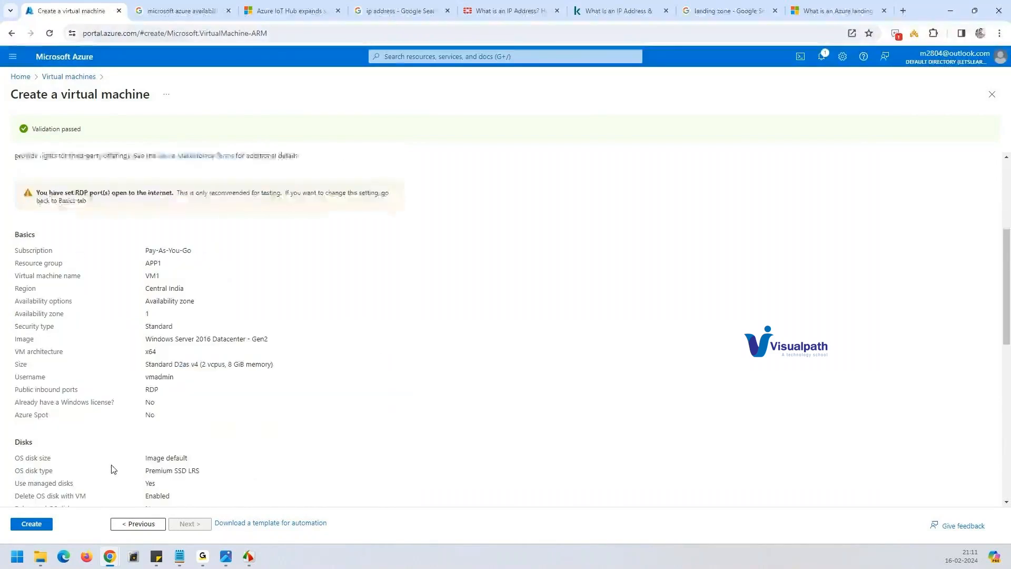
{"action": "left_click", "coordinate": [37, 528]}
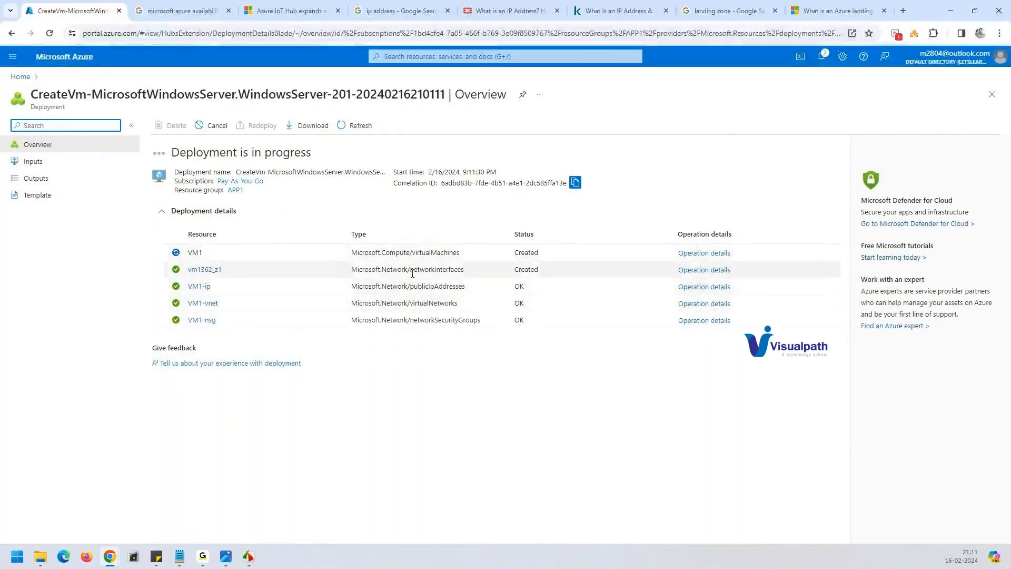
- Check the resource types in VM1's deployment details while the deployment runs
{"action": "left_click_drag", "start_coordinate": [413, 273], "coordinate": [465, 275]}
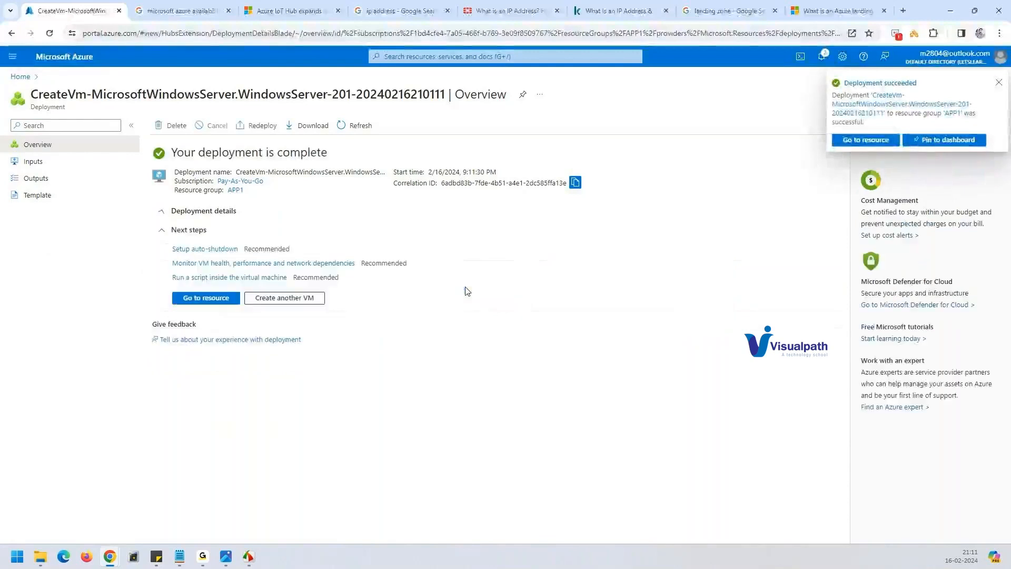
{"action": "double_click", "coordinate": [465, 288]}
{"action": "left_click", "coordinate": [650, 413]}
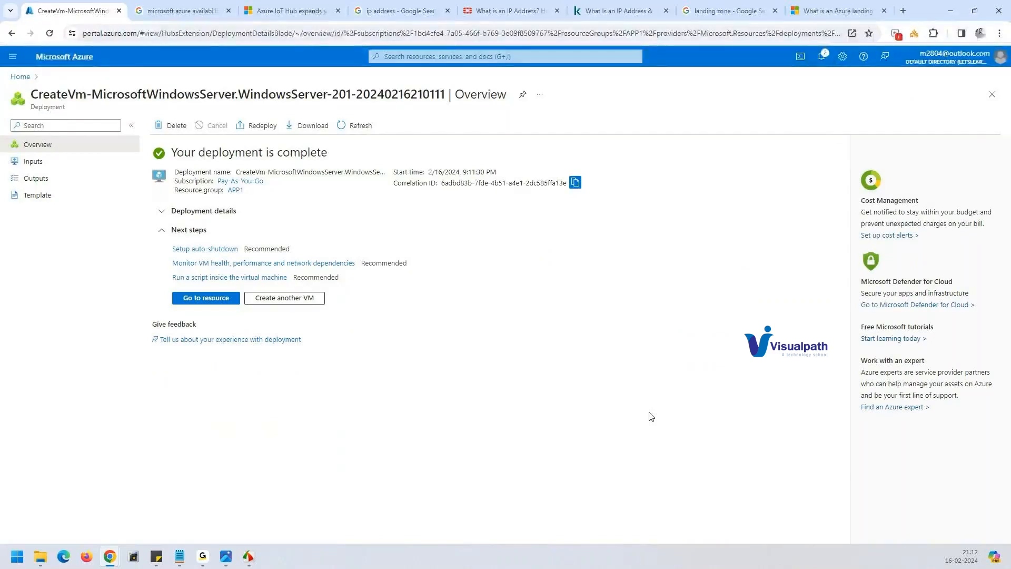
- Open the deployed VM1 resource and examine its location, operating system and properties
{"action": "left_click", "coordinate": [207, 299]}
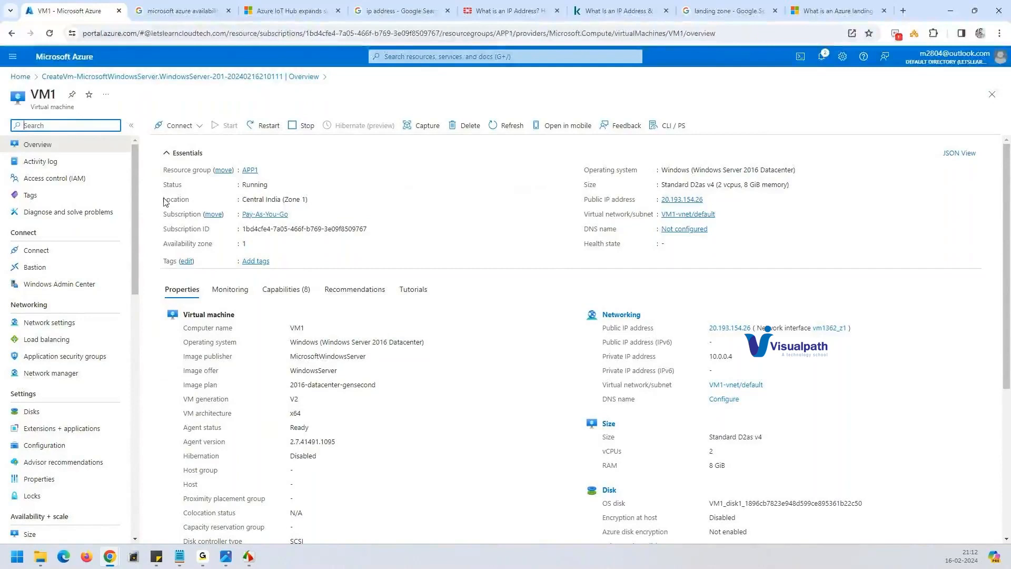
{"action": "left_click_drag", "start_coordinate": [240, 199], "coordinate": [285, 199]}
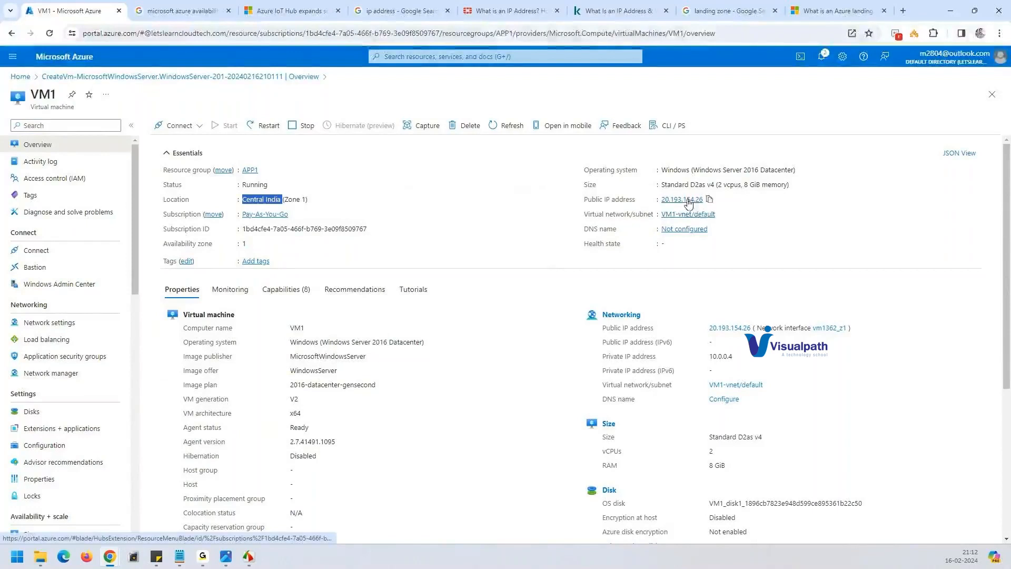
{"action": "left_click_drag", "start_coordinate": [661, 169], "coordinate": [806, 172]}
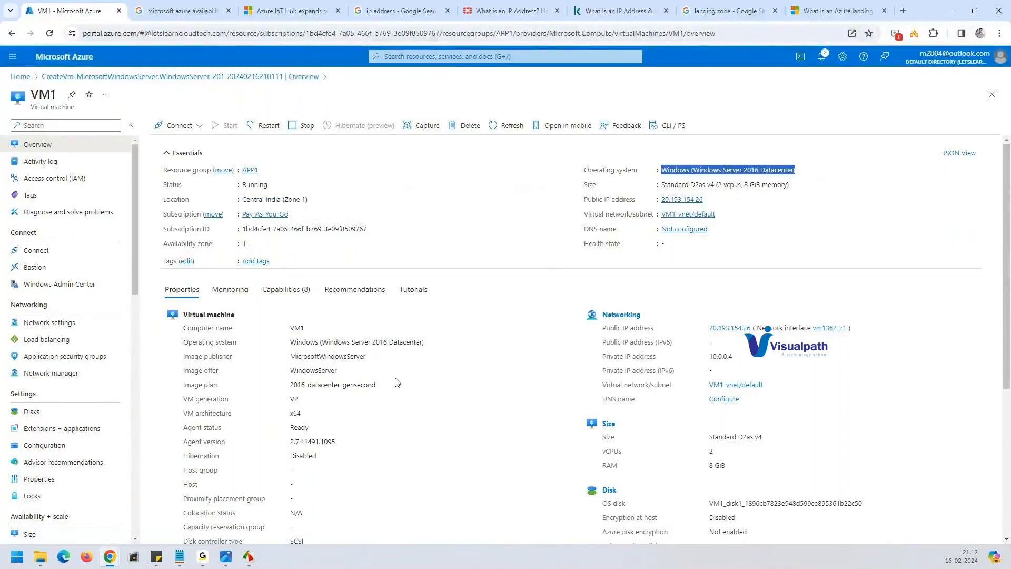
{"action": "scroll", "coordinate": [444, 440], "scroll_direction": "down", "scroll_amount": 1}
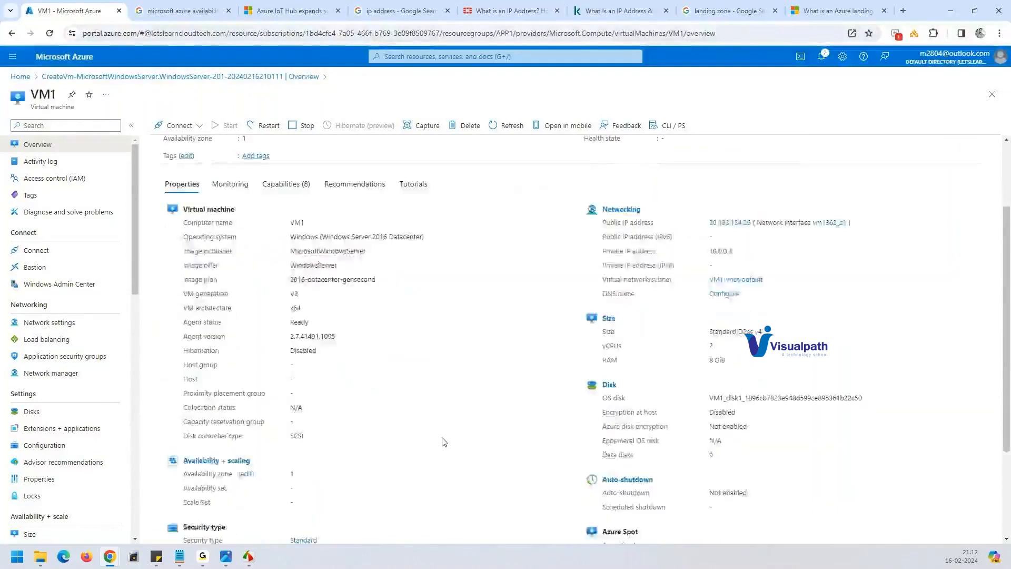
{"action": "scroll", "coordinate": [442, 441], "scroll_direction": "up", "scroll_amount": 2}
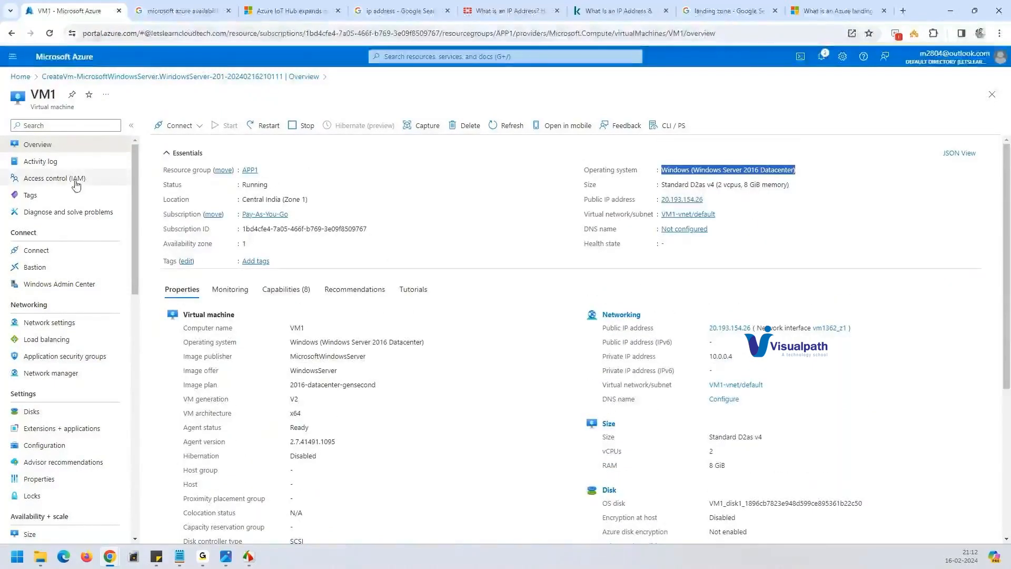
- Return to the portal home, search for "virt" and open the Virtual machines service
{"action": "left_click", "coordinate": [20, 76]}
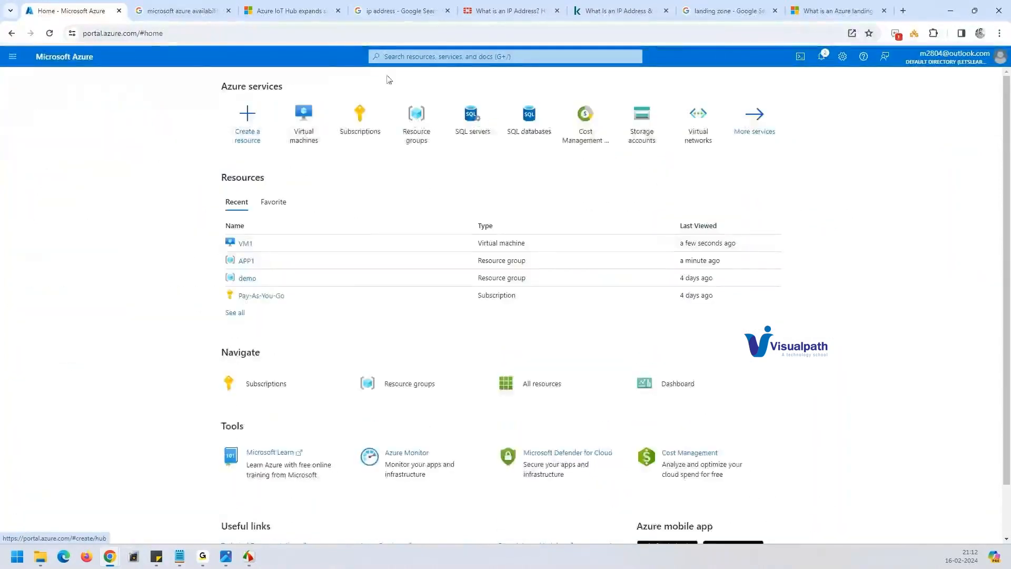
{"action": "left_click", "coordinate": [411, 56]}
{"action": "type", "text": "virt"}
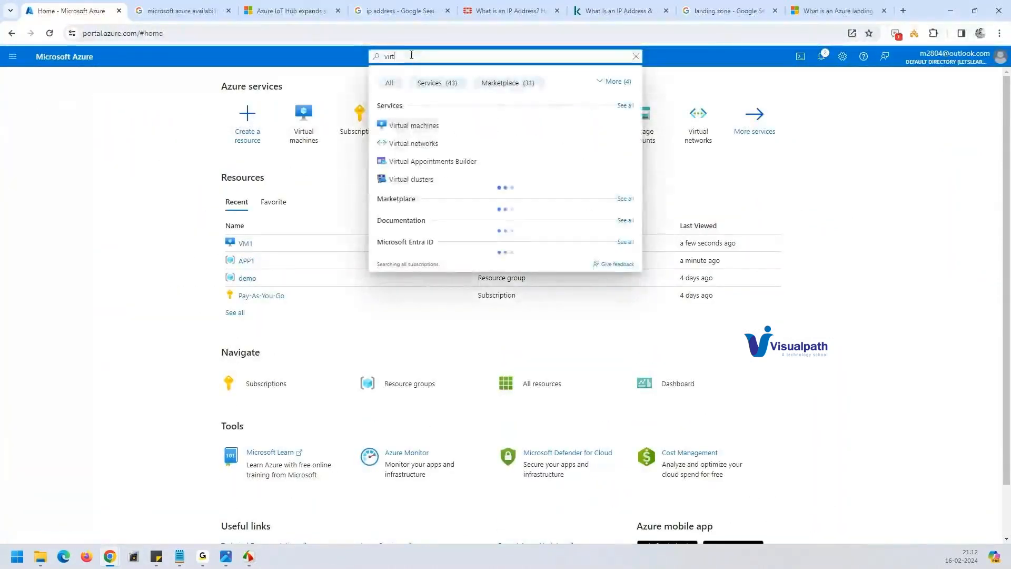
{"action": "left_click", "coordinate": [426, 126]}
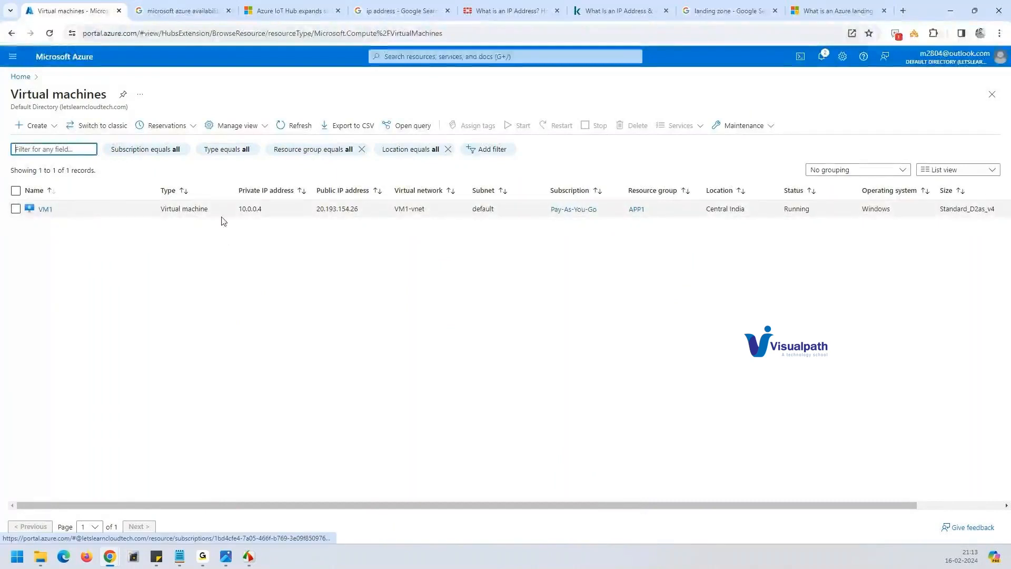
- Check VM1's private IP address in the virtual machines list and open the VM's overview
{"action": "left_click_drag", "start_coordinate": [237, 210], "coordinate": [264, 218]}
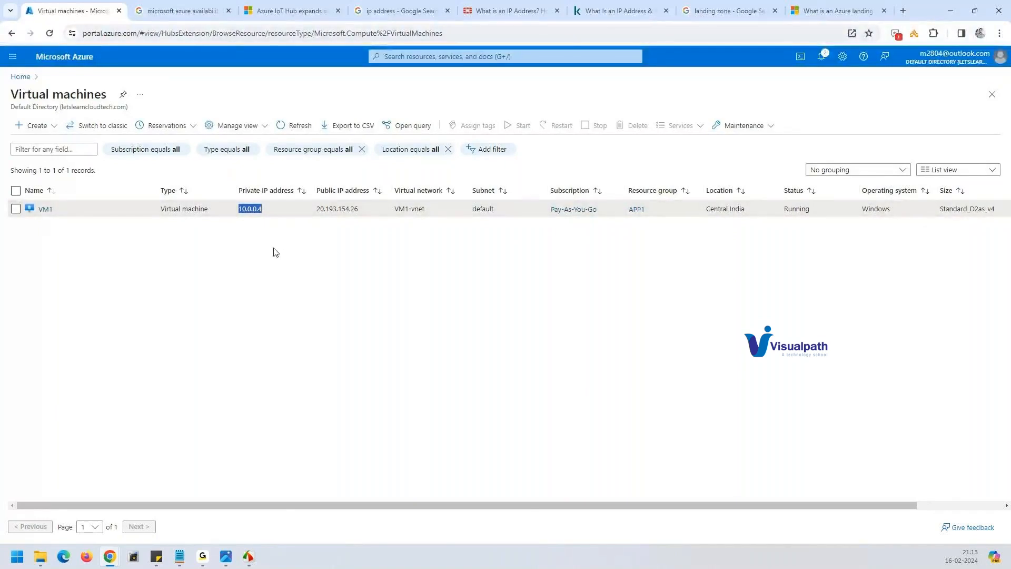
{"action": "left_click", "coordinate": [45, 210]}
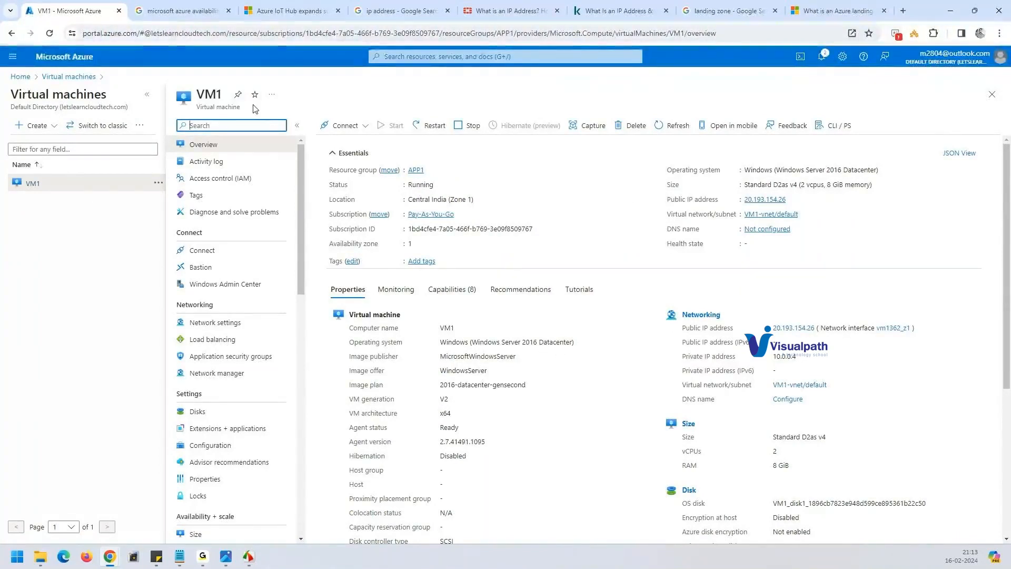
{"action": "left_click_drag", "start_coordinate": [197, 95], "coordinate": [217, 95]}
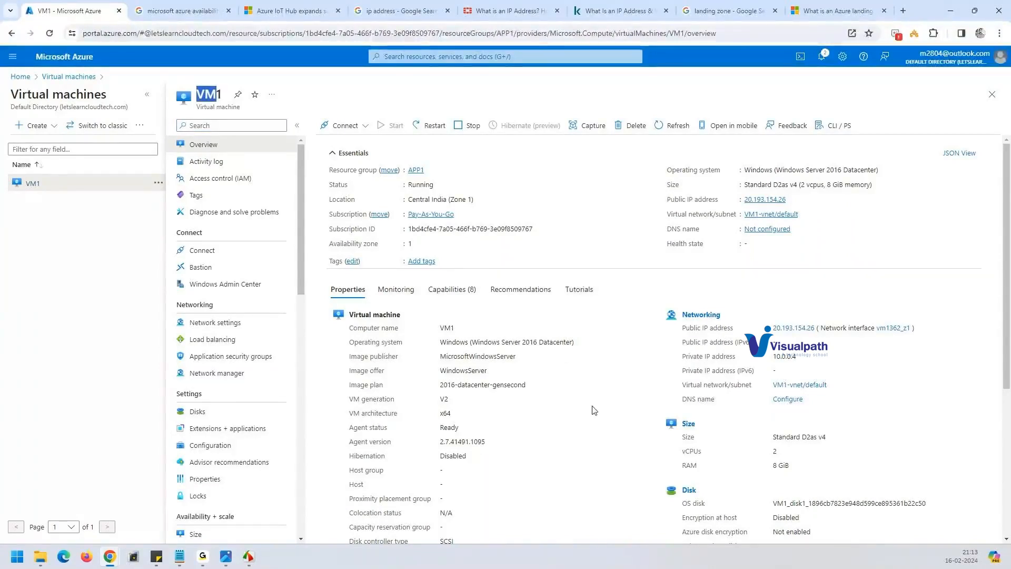
- Examine VM1's vCPU count, RAM and remaining properties on its overview, and look through its settings categories
{"action": "left_click_drag", "start_coordinate": [682, 452], "coordinate": [706, 456]}
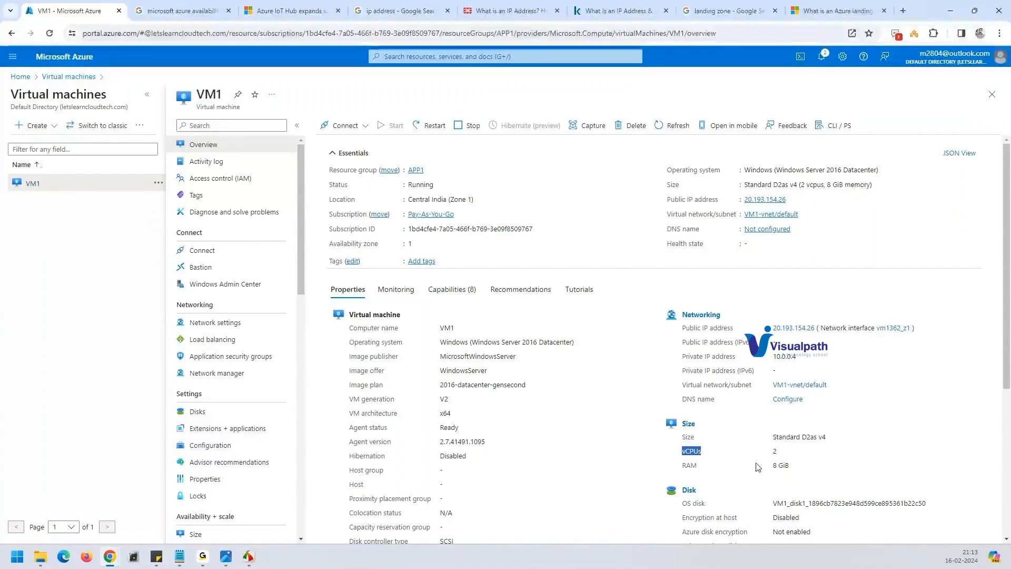
{"action": "left_click_drag", "start_coordinate": [773, 466], "coordinate": [790, 466]}
{"action": "scroll", "coordinate": [737, 421], "scroll_direction": "down", "scroll_amount": 2}
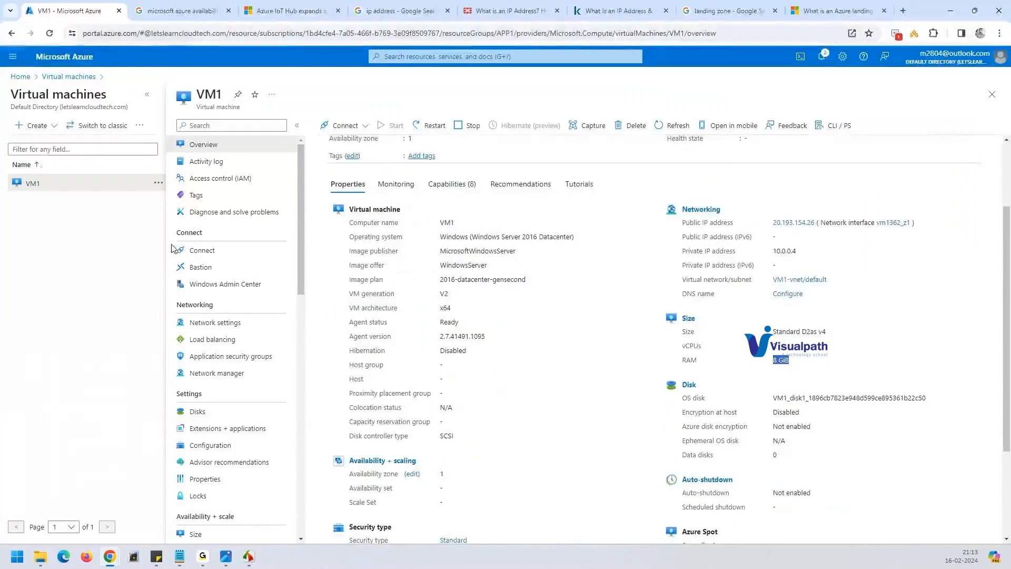
{"action": "scroll", "coordinate": [233, 309], "scroll_direction": "down", "scroll_amount": 1}
{"action": "scroll", "coordinate": [233, 321], "scroll_direction": "down", "scroll_amount": 6}
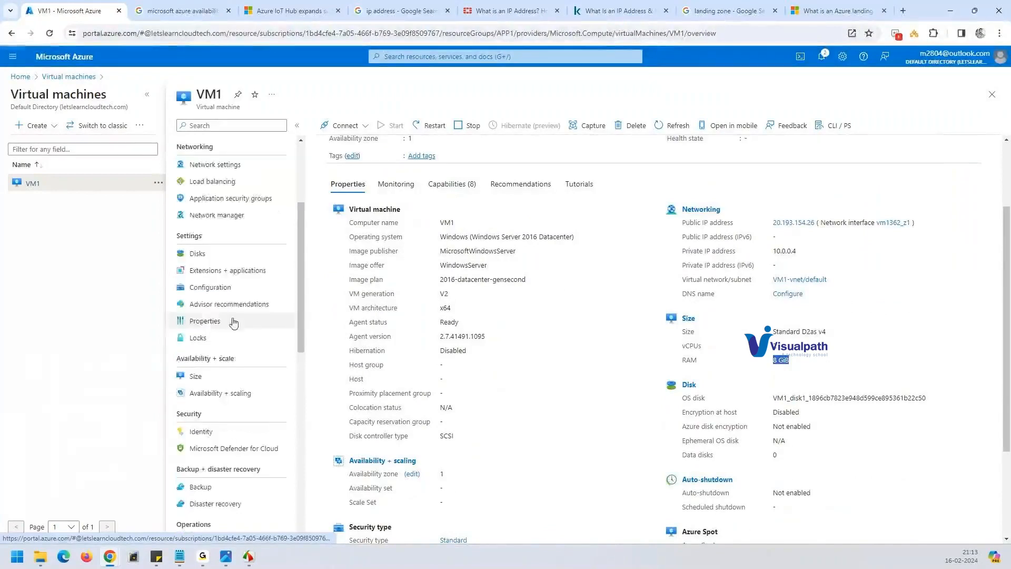
{"action": "scroll", "coordinate": [228, 353], "scroll_direction": "up", "scroll_amount": 5}
{"action": "scroll", "coordinate": [228, 369], "scroll_direction": "up", "scroll_amount": 1}
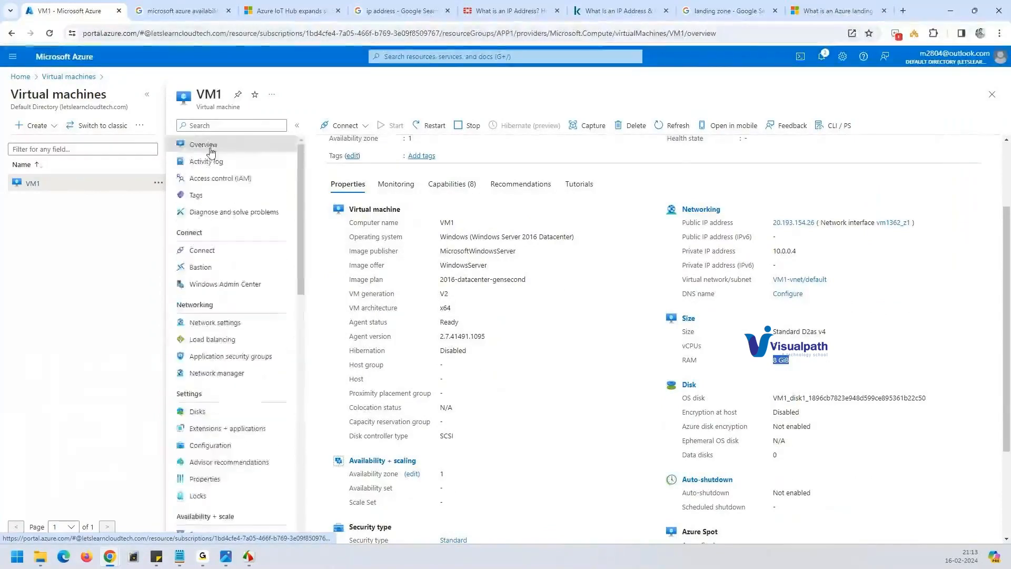
- Filter VM1's resource menu by "dis", open Disks and check the OS disk's size
{"action": "left_click", "coordinate": [198, 125]}
{"action": "type", "text": "d"}
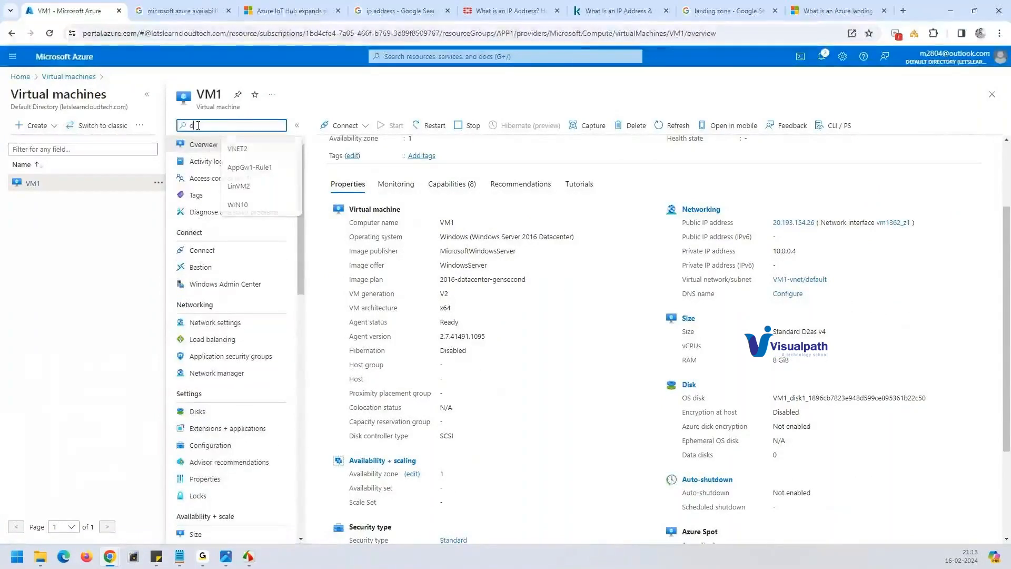
{"action": "type", "text": "is"}
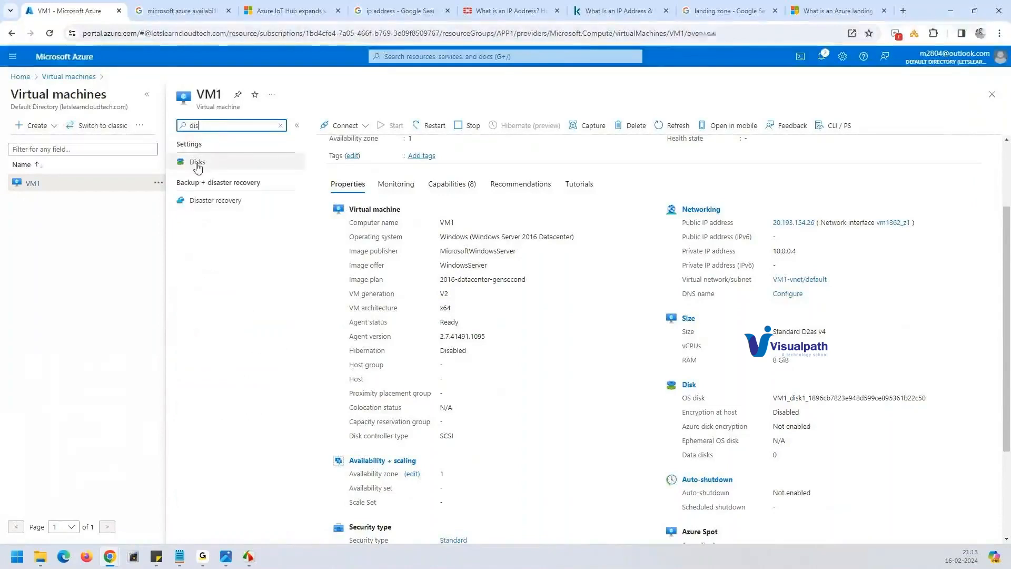
{"action": "left_click", "coordinate": [198, 164]}
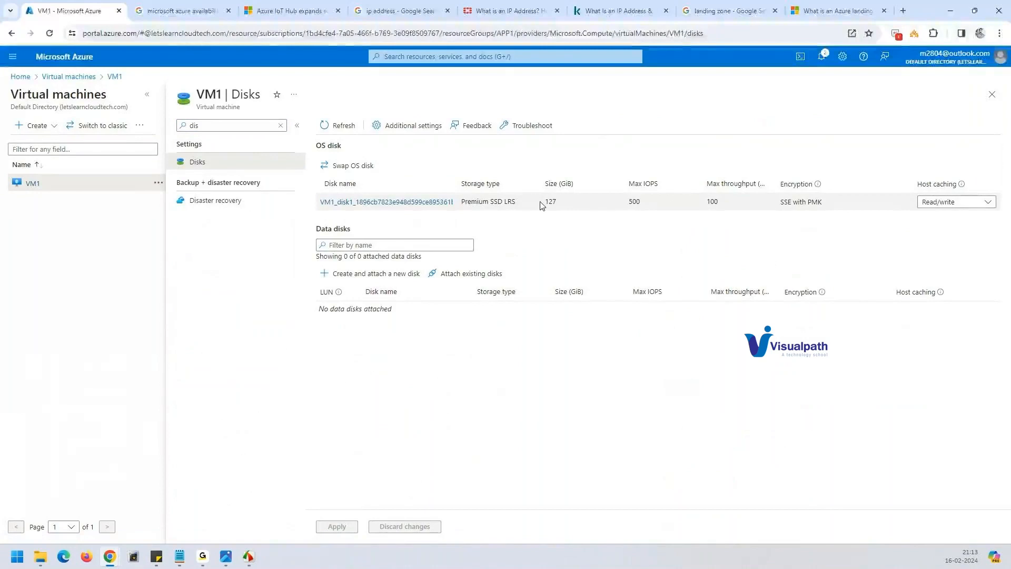
{"action": "left_click_drag", "start_coordinate": [546, 205], "coordinate": [567, 208]}
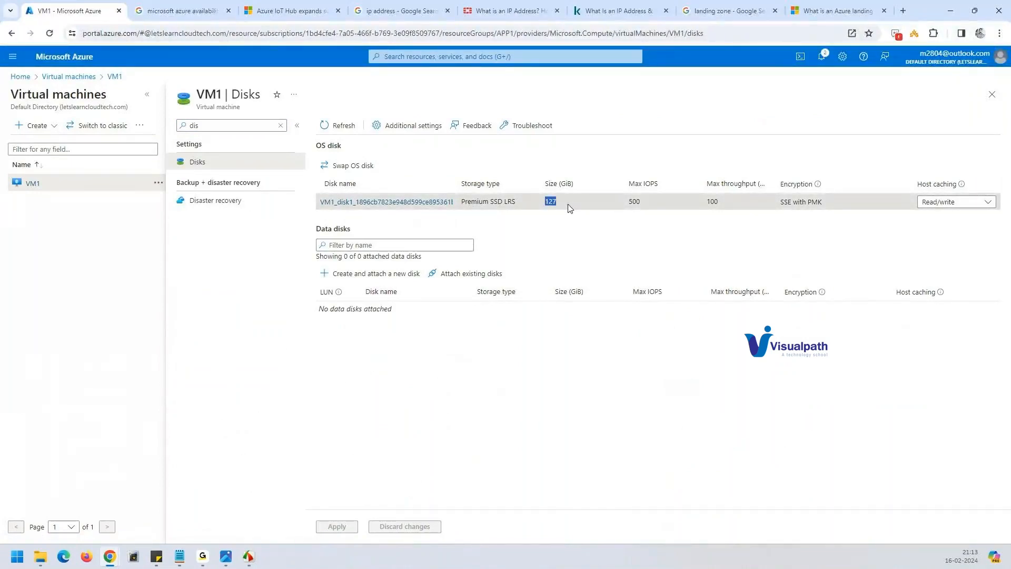
- Clear the menu filter, return to VM1's overview and copy its public IP address
{"action": "left_click", "coordinate": [280, 126]}
{"action": "left_click", "coordinate": [227, 146]}
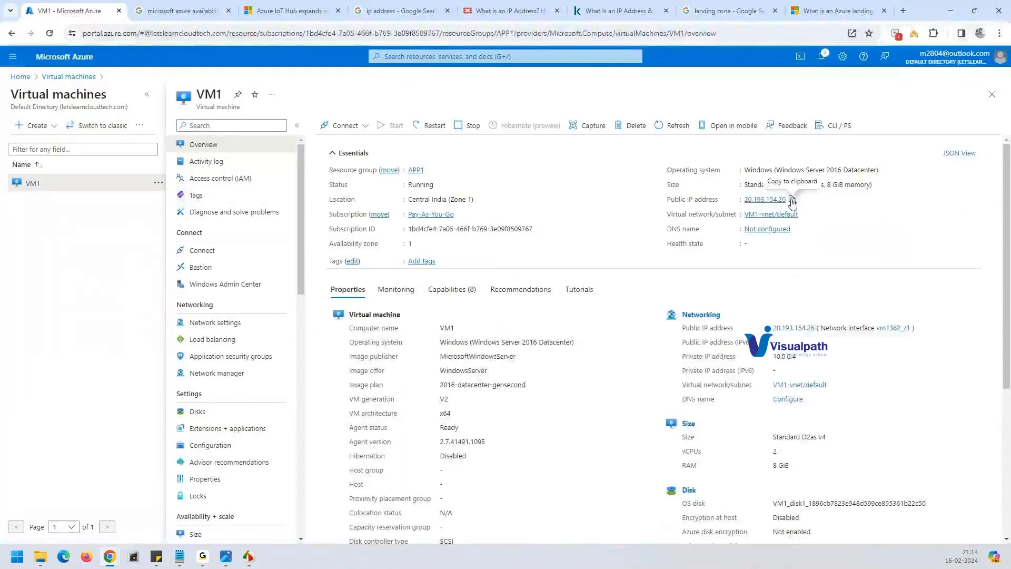
{"action": "left_click", "coordinate": [792, 199]}
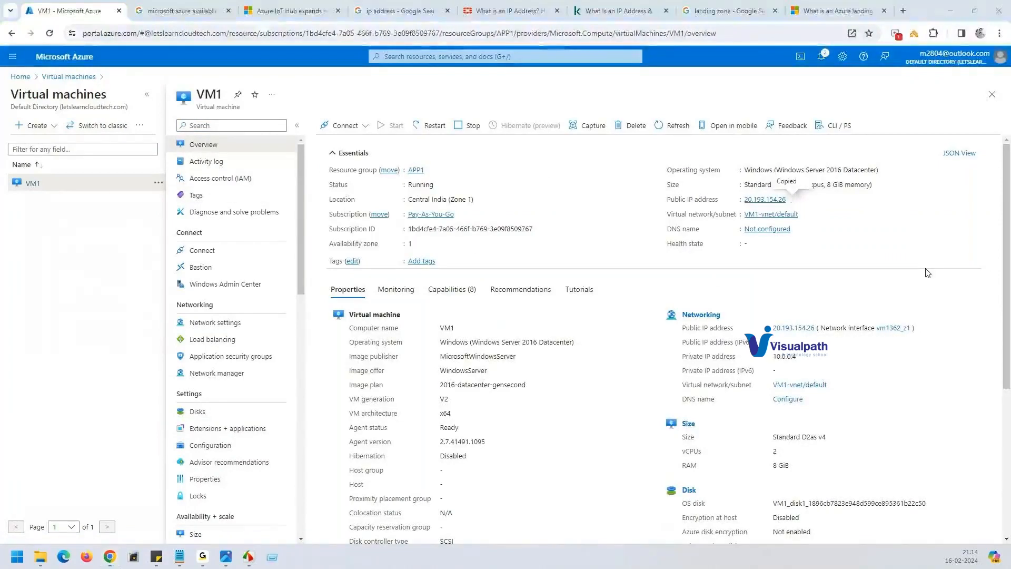
{"action": "left_click_drag", "start_coordinate": [927, 294], "coordinate": [928, 304]}
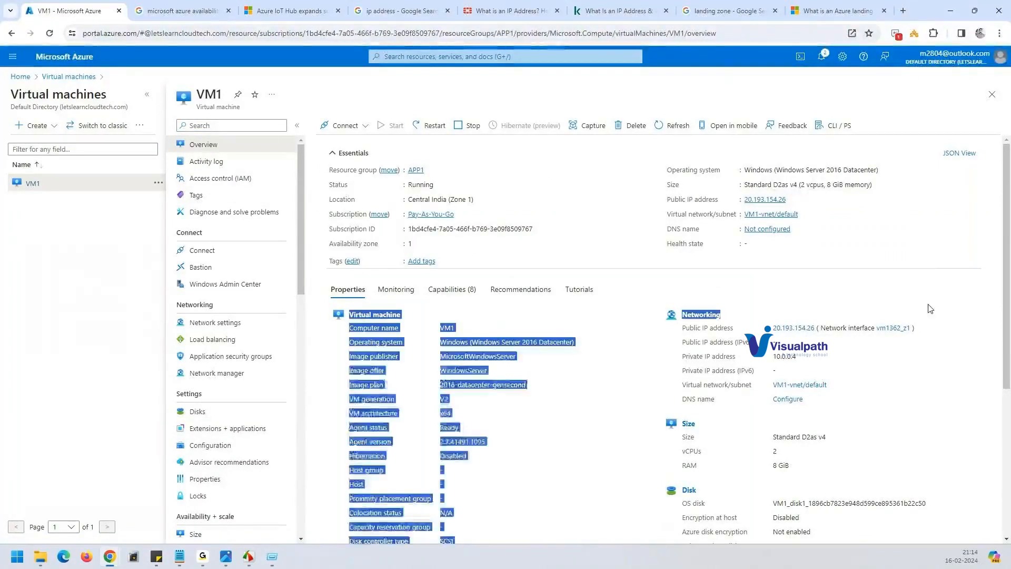
{"action": "left_click", "coordinate": [99, 294]}
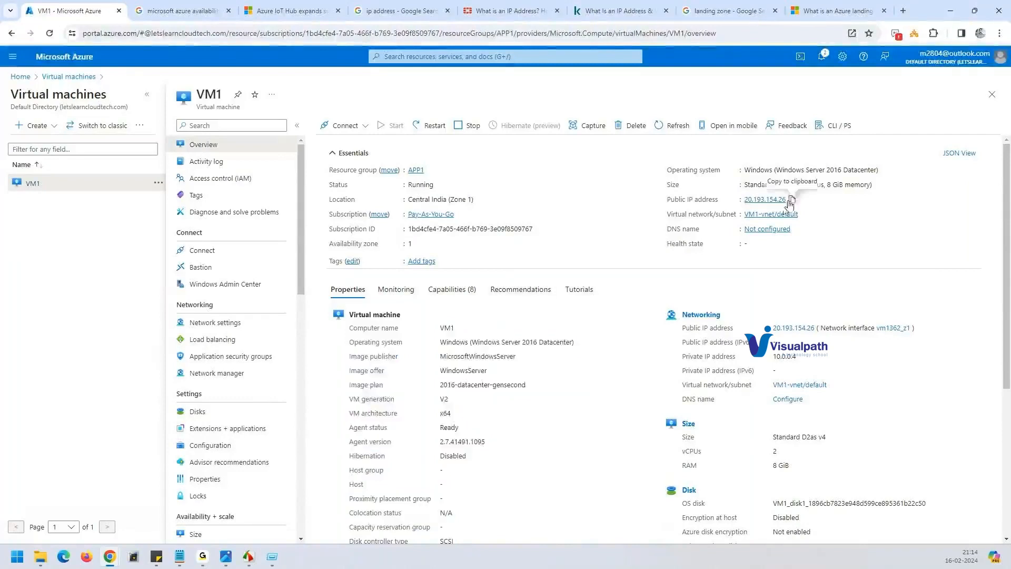
- Switch to Remote Desktop Connection and start a connection to VM1's public IP address 20.193.154.26
{"action": "left_click", "coordinate": [16, 558]}
{"action": "type", "text": "re"}
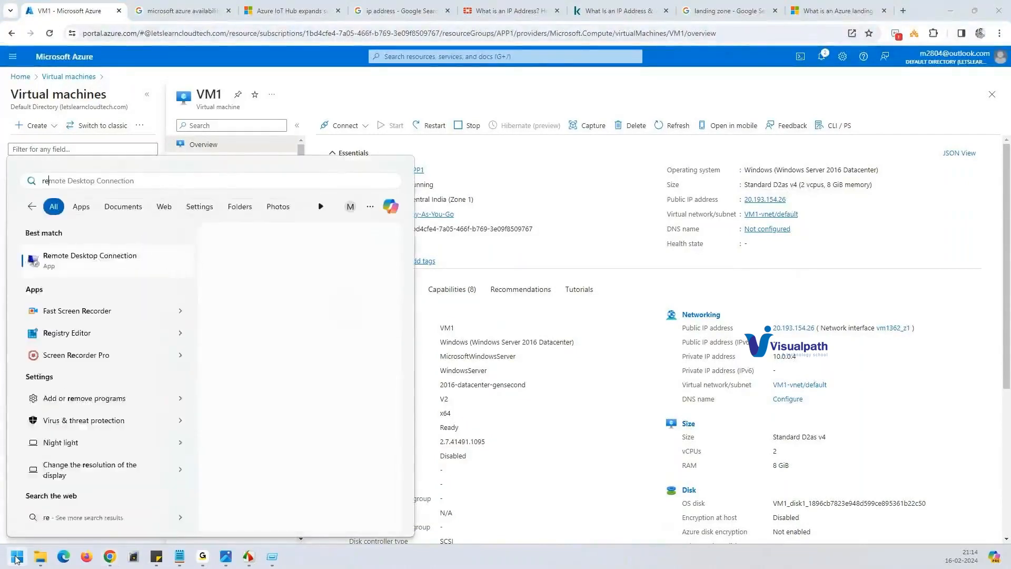
{"action": "type", "text": "mo"}
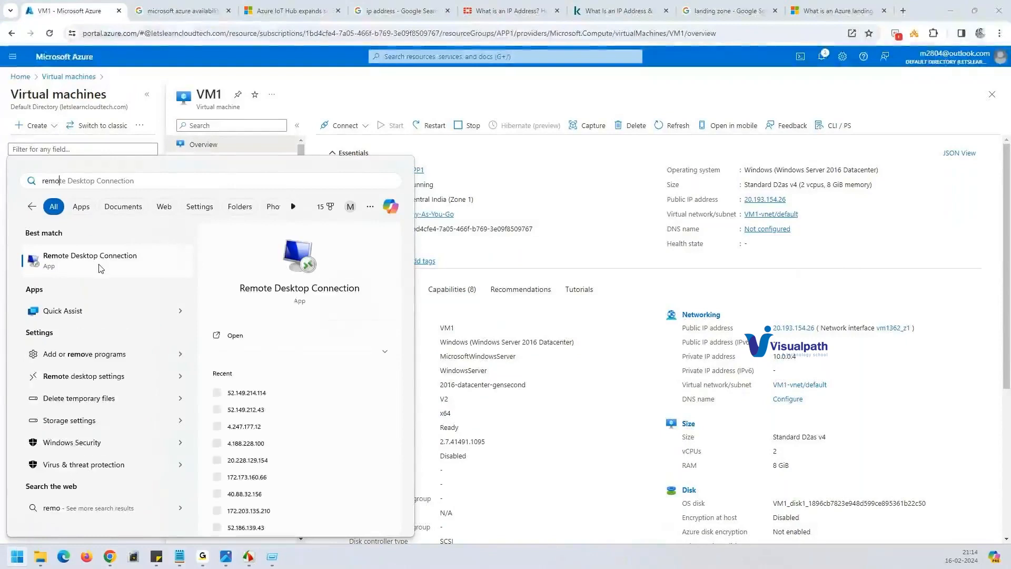
{"action": "left_click", "coordinate": [100, 261]}
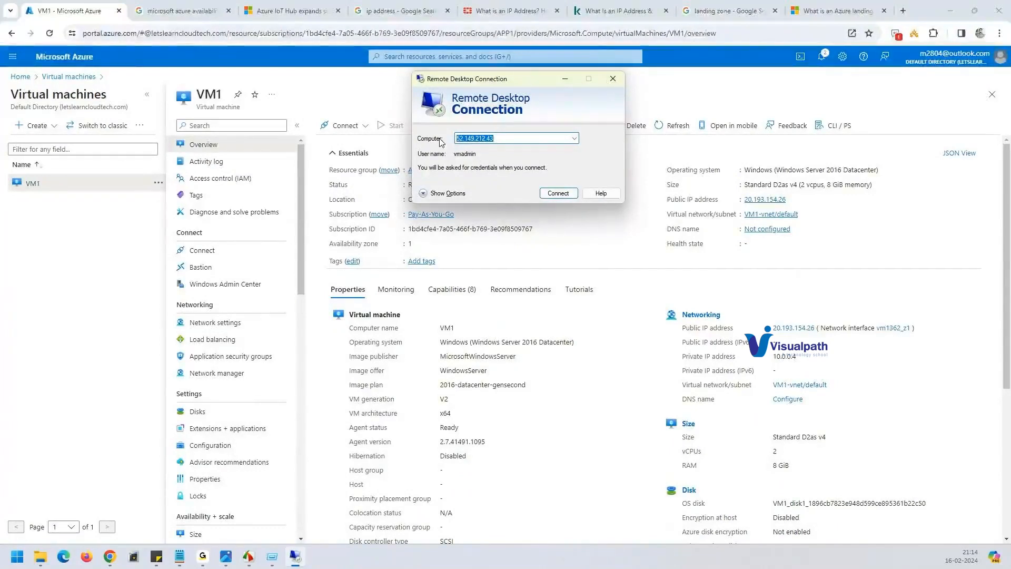
{"action": "key", "text": "ctrl+v"}
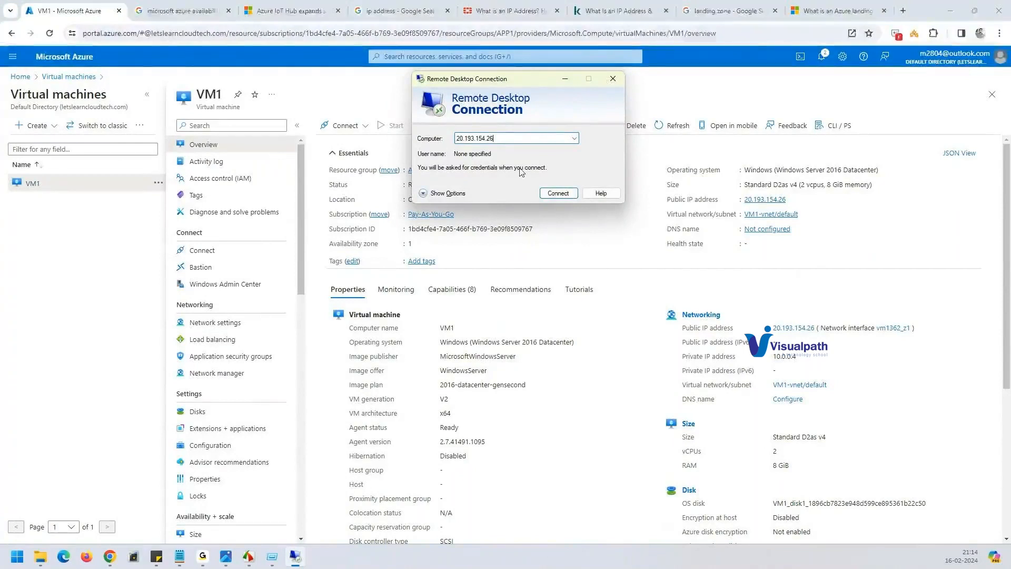
{"action": "left_click", "coordinate": [552, 195]}
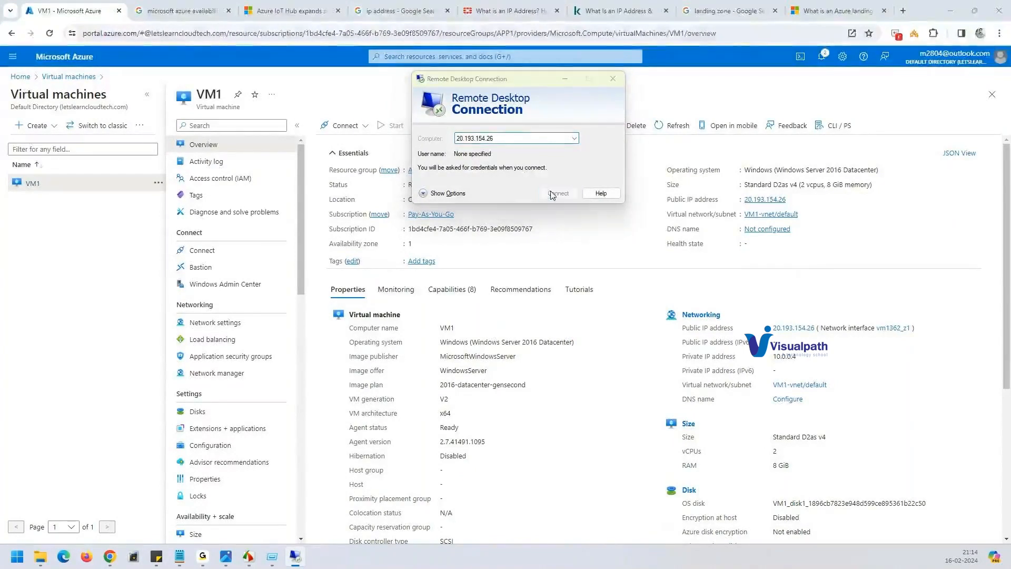
- Sign in to the remote session with user name vmadmin and the account password
{"action": "type", "text": "vmadmin"}
{"action": "key", "text": "Tab"}
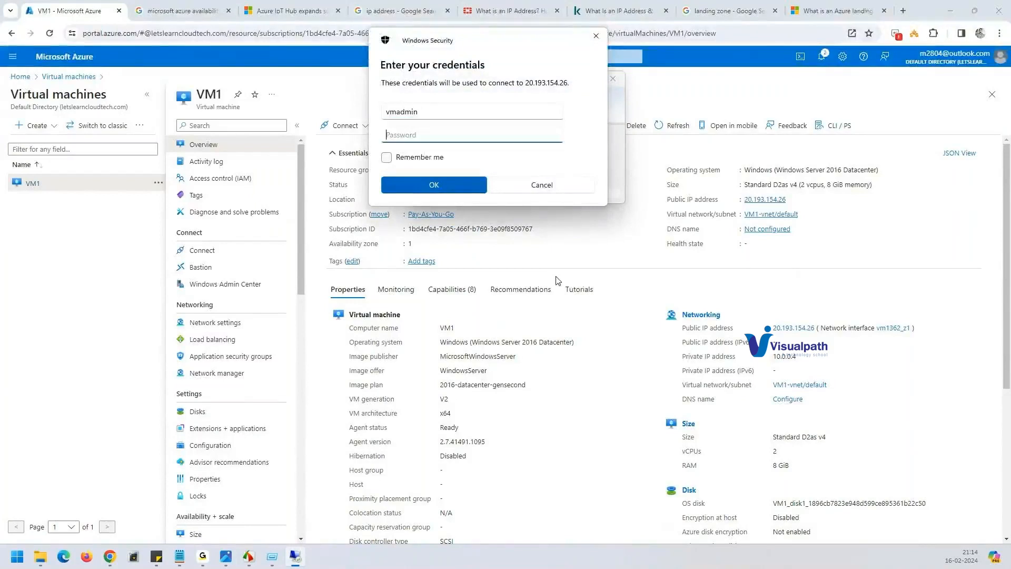
{"action": "type", "text": "*************"}
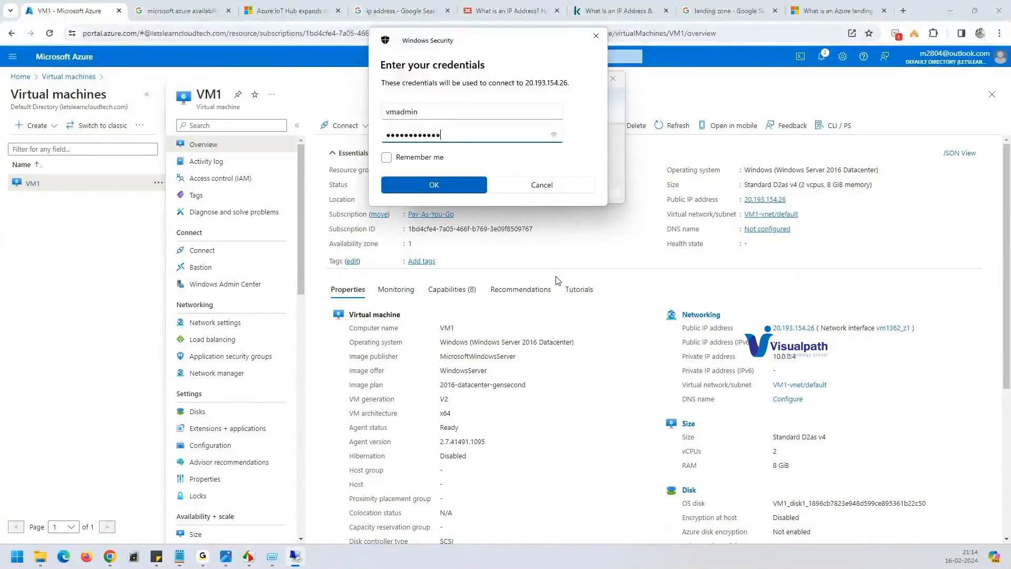
{"action": "key", "text": "Tab"}
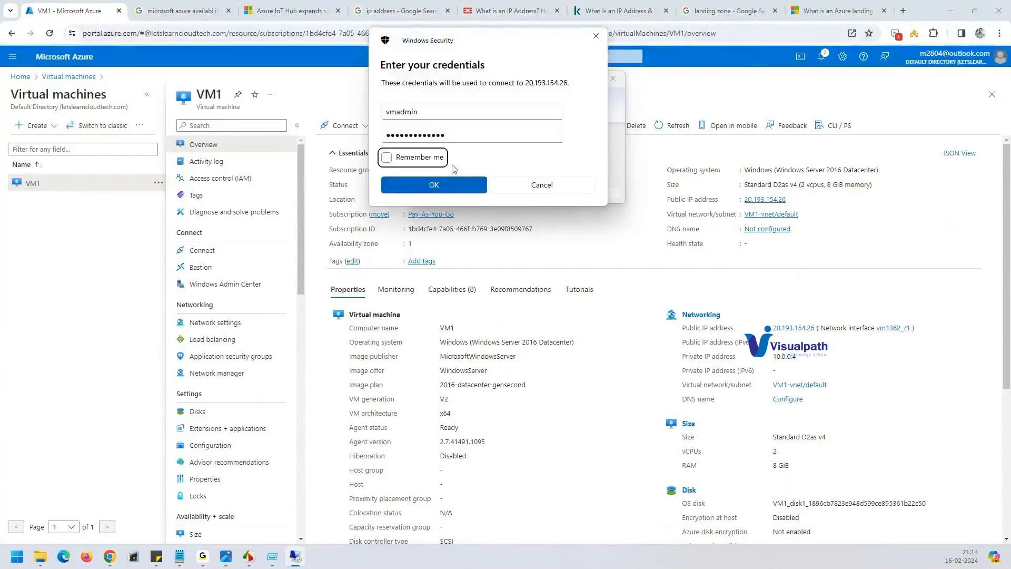
{"action": "left_click", "coordinate": [444, 183]}
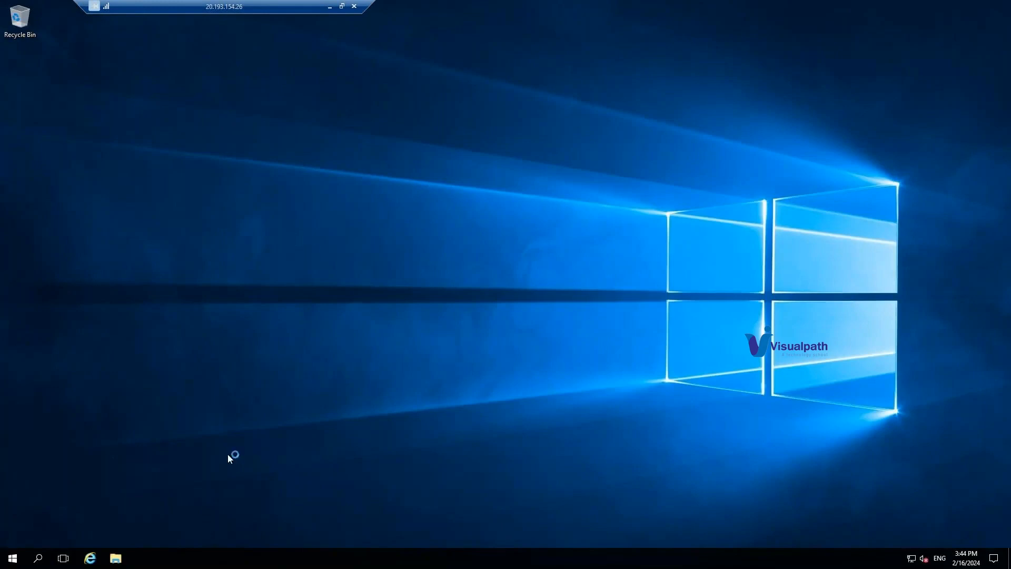
- Minimize Server Manager on the remote VM, check the drives and C: folders under This PC, and close File Explorer
{"action": "left_click", "coordinate": [966, 197]}
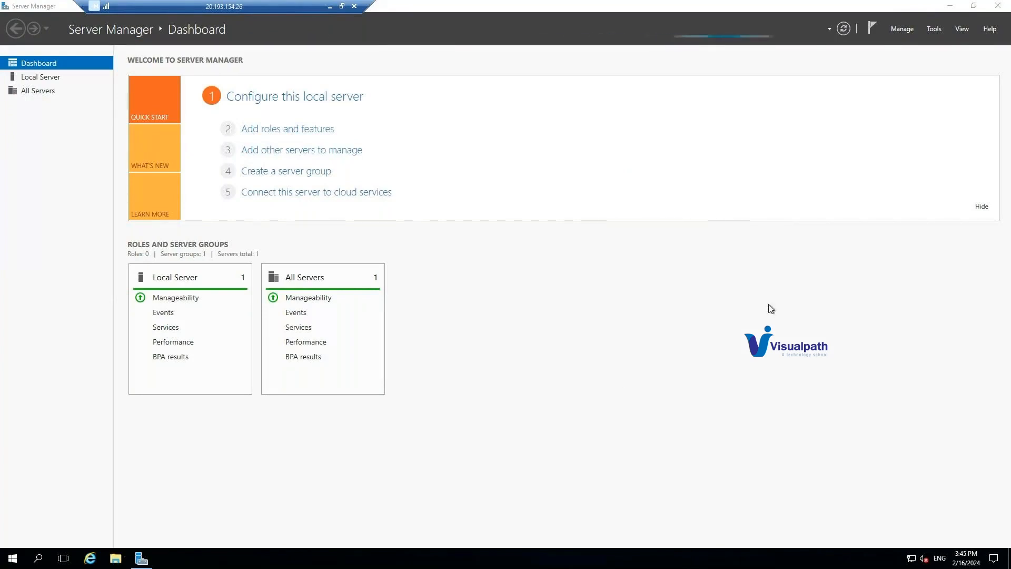
{"action": "left_click", "coordinate": [954, 7]}
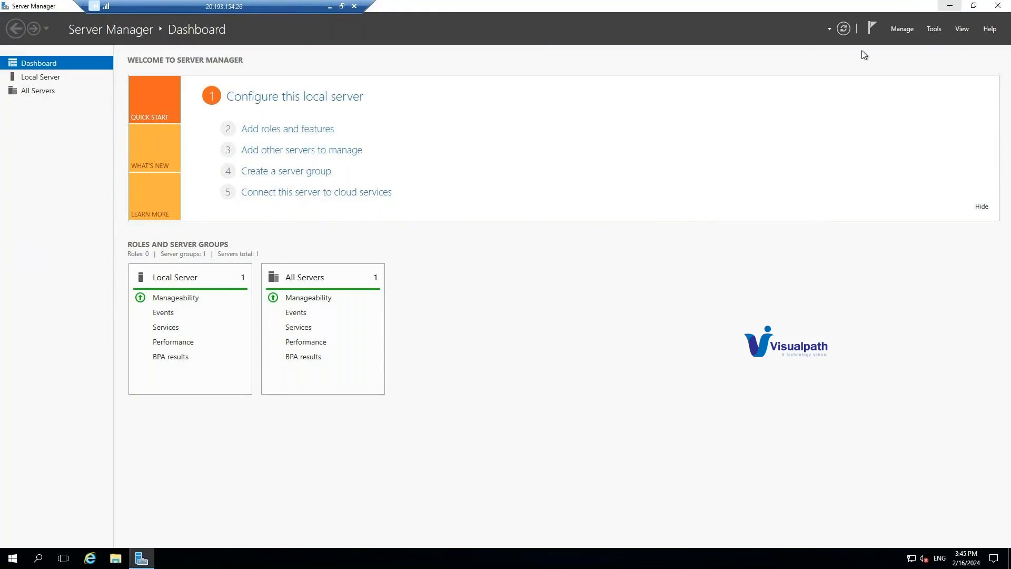
{"action": "left_click", "coordinate": [116, 560]}
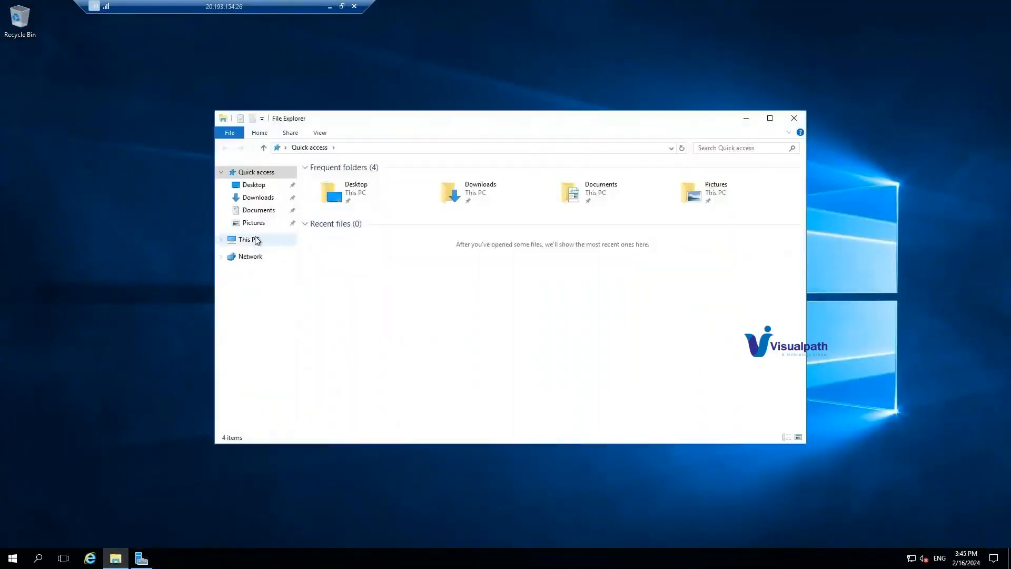
{"action": "left_click", "coordinate": [255, 240]}
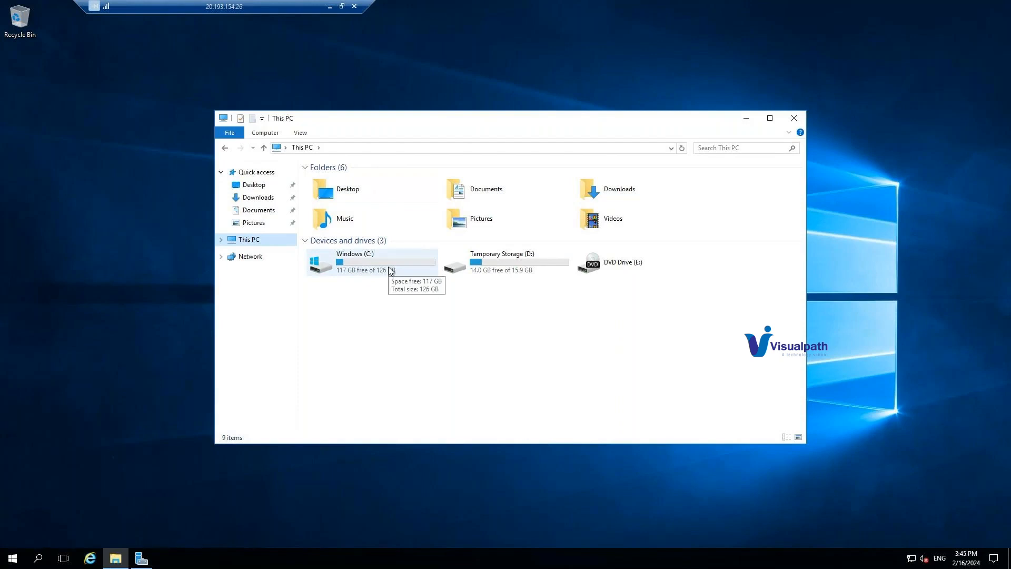
{"action": "double_click", "coordinate": [356, 272]}
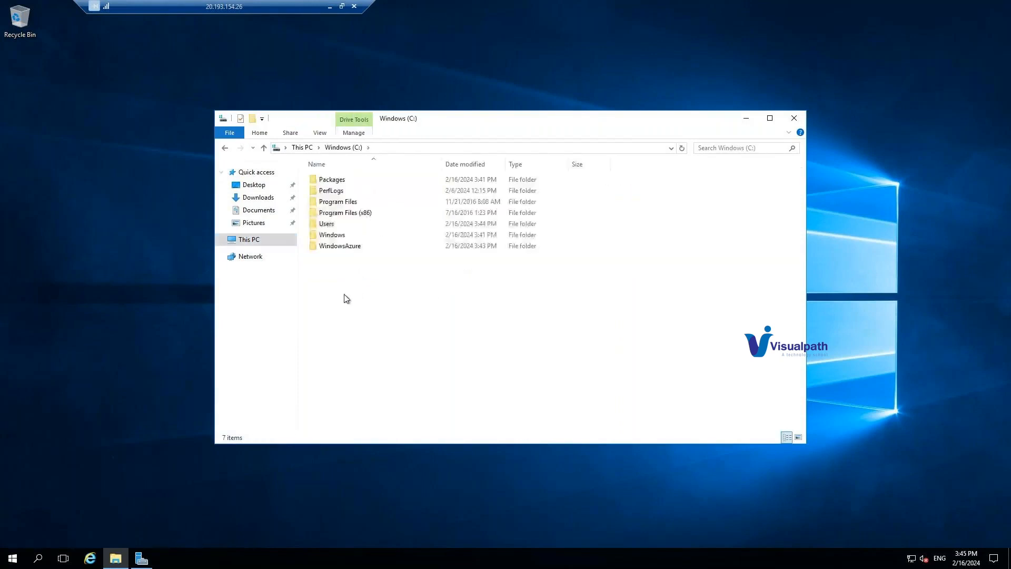
{"action": "left_click", "coordinate": [306, 148]}
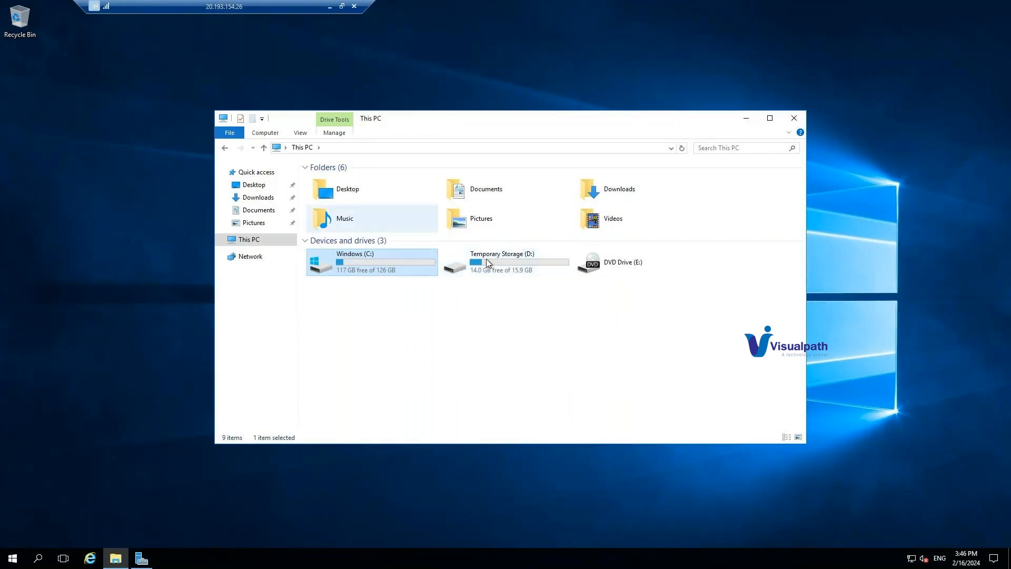
{"action": "left_click", "coordinate": [793, 119]}
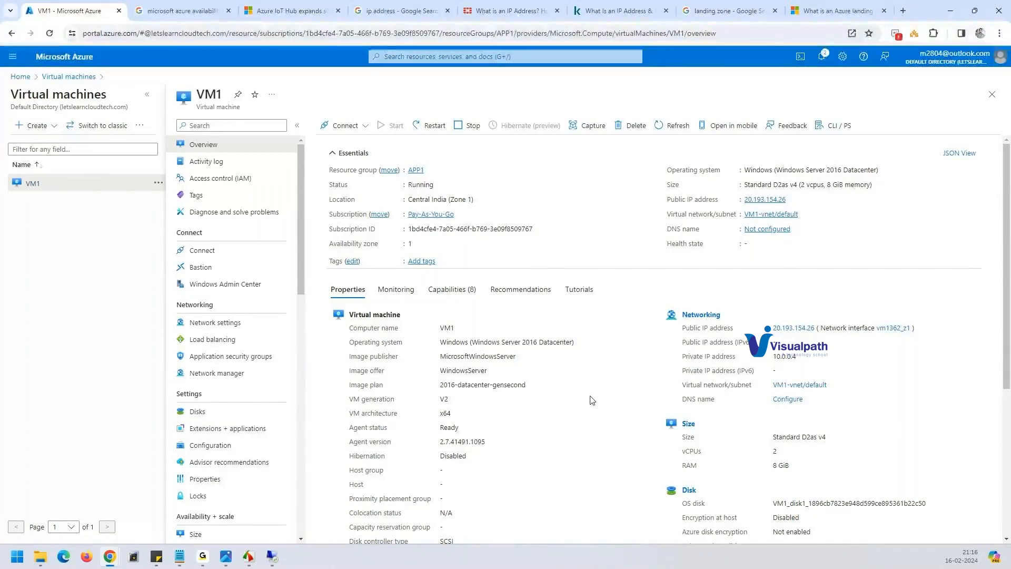
- Switch to FastStone Editor, review the VM component list in the Azure diagram, and minimize the editor
{"action": "left_click", "coordinate": [250, 559]}
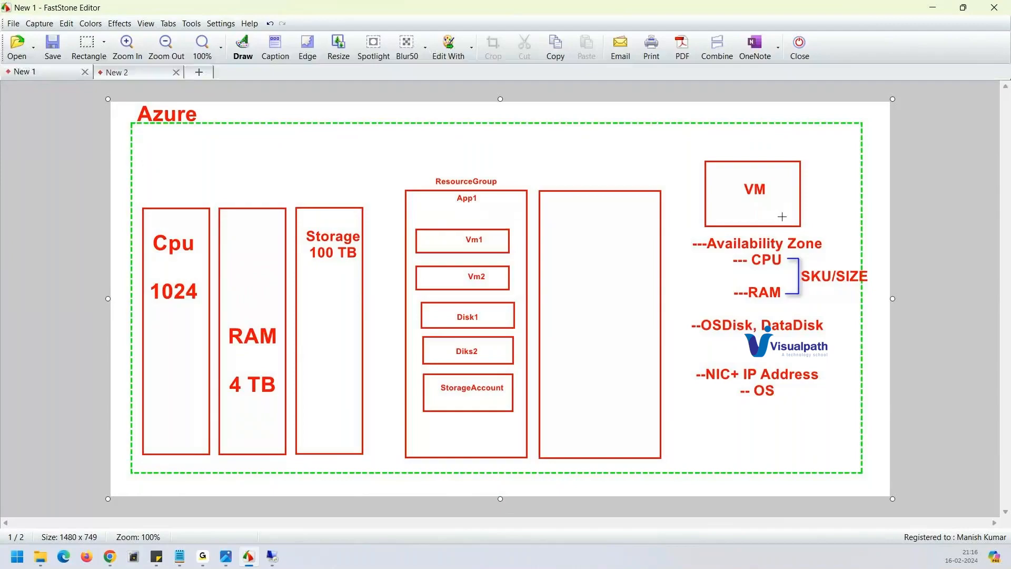
{"action": "left_click", "coordinate": [932, 8]}
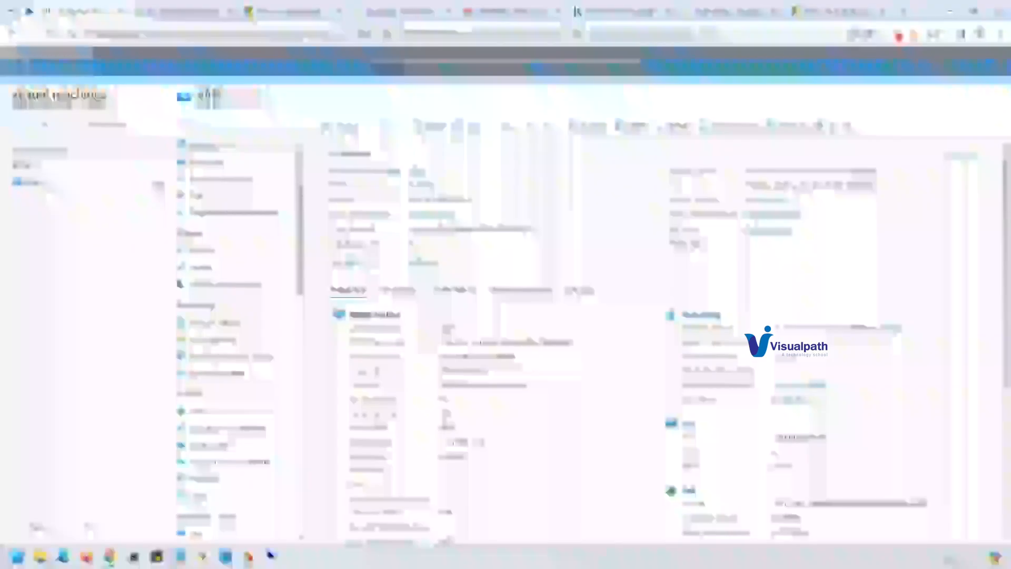
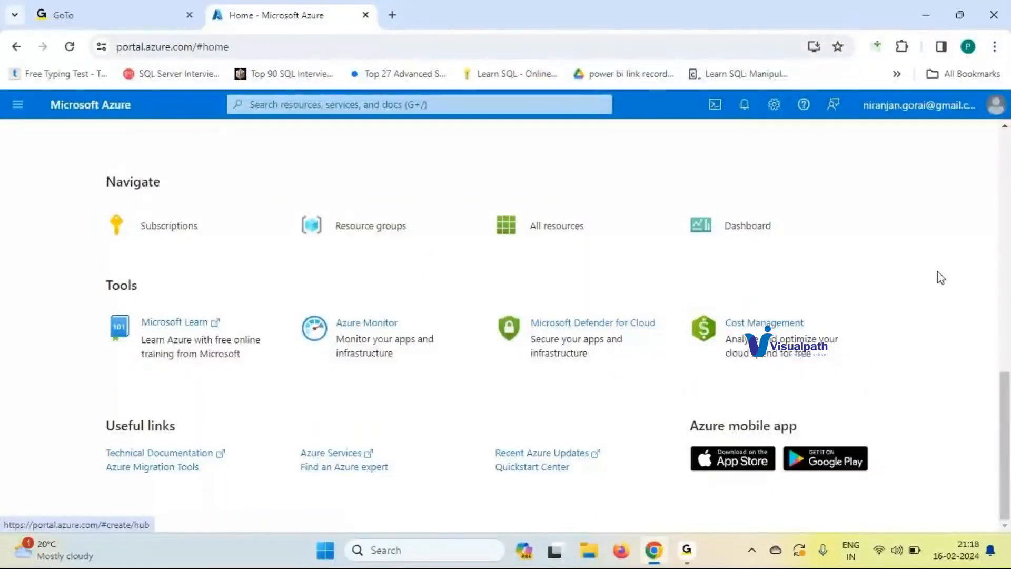
- Open Subscriptions, add a new subscription, and start the "Build in the Cloud with Azure free account" offer
{"action": "scroll", "coordinate": [941, 278], "scroll_direction": "up", "scroll_amount": 2}
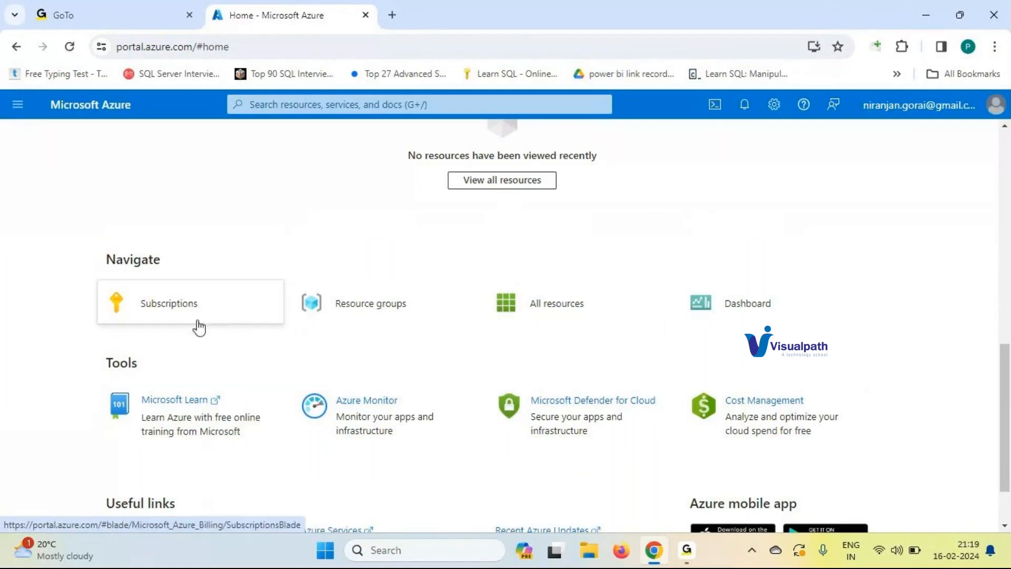
{"action": "mouse_move", "coordinate": [181, 317]}
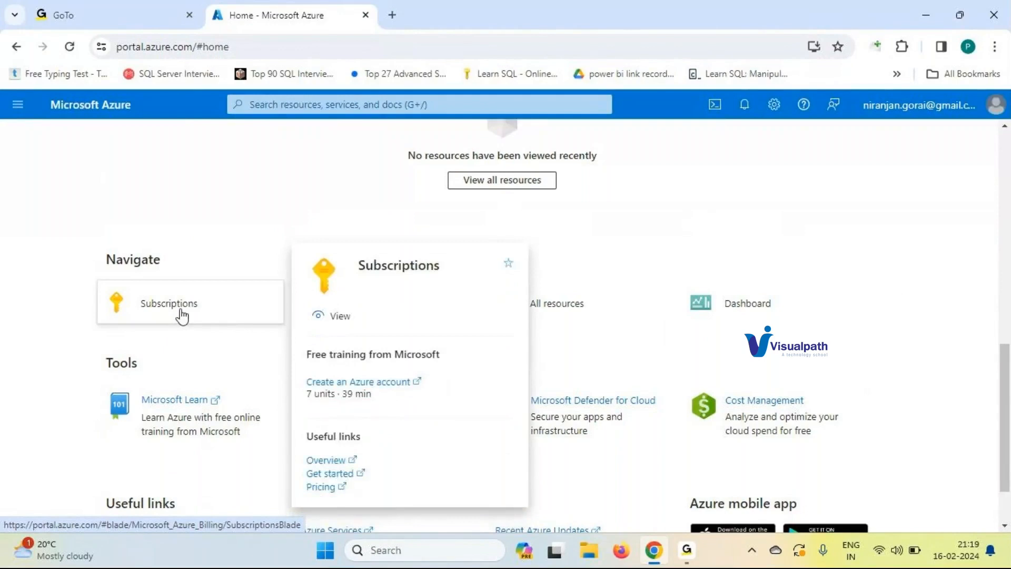
{"action": "left_click", "coordinate": [182, 316]}
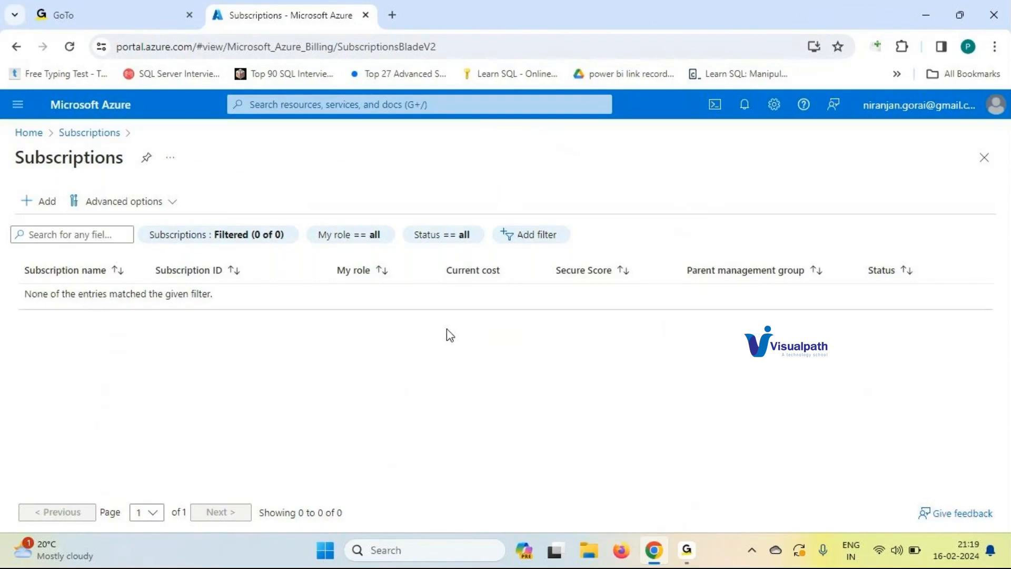
{"action": "left_click", "coordinate": [47, 204]}
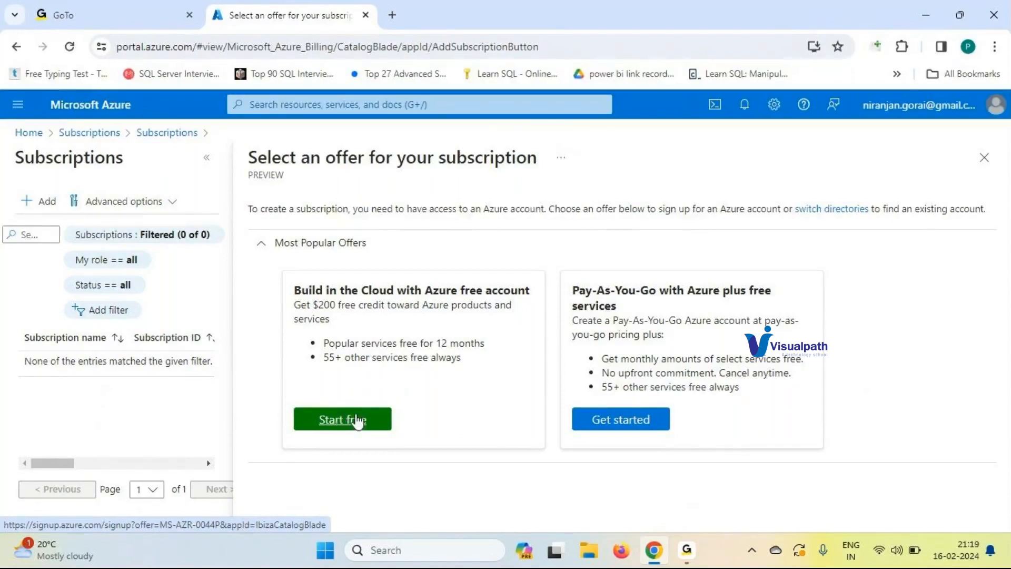
{"action": "left_click", "coordinate": [357, 421]}
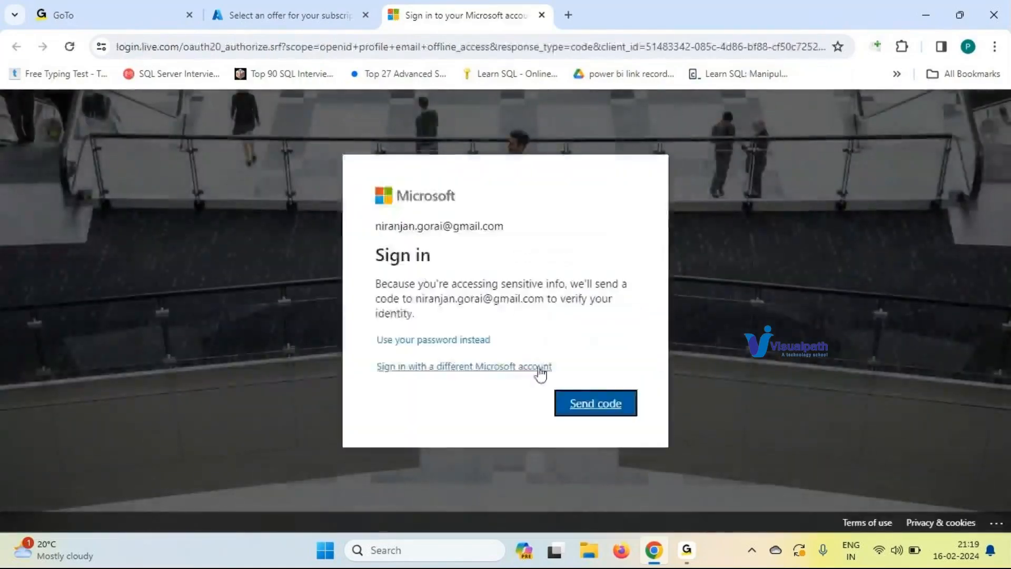
- Request an e-mailed sign-in code for the Microsoft account and sign in with the verification code
{"action": "left_click", "coordinate": [590, 405]}
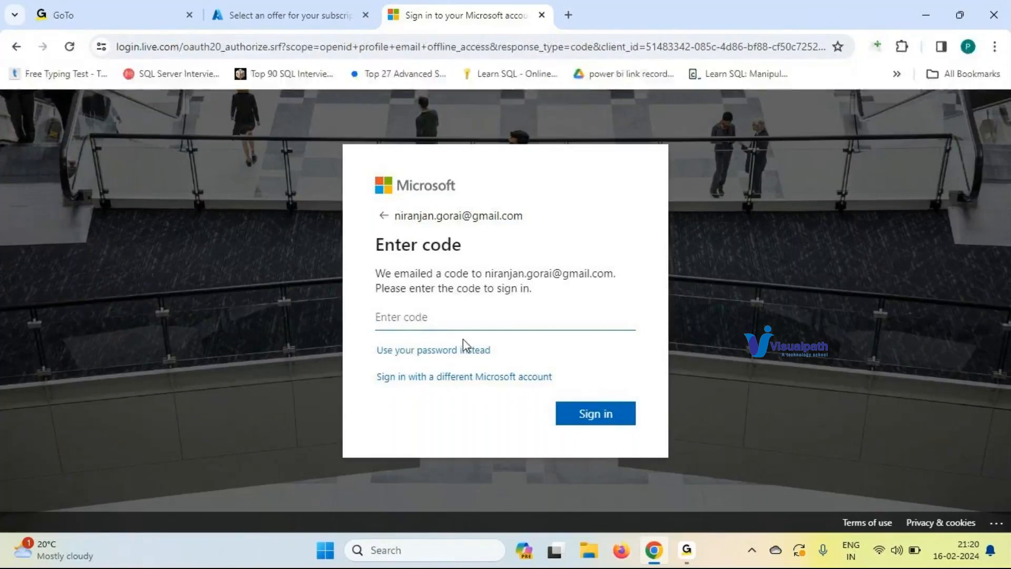
{"action": "left_click", "coordinate": [600, 420]}
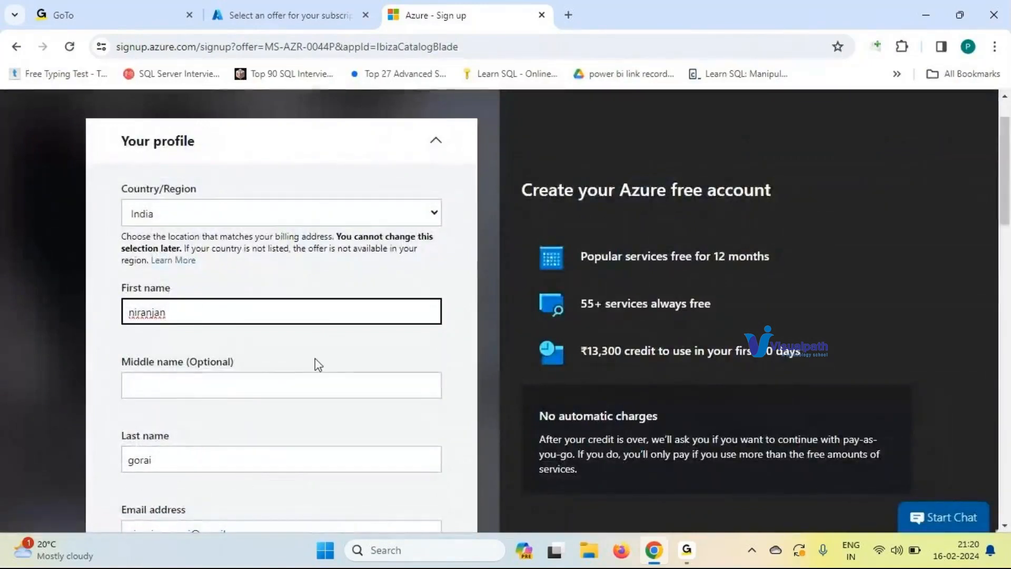
- Review the profile fields of the Azure free account sign-up form, from country and name to address and postal code
{"action": "scroll", "coordinate": [316, 364], "scroll_direction": "down", "scroll_amount": 3}
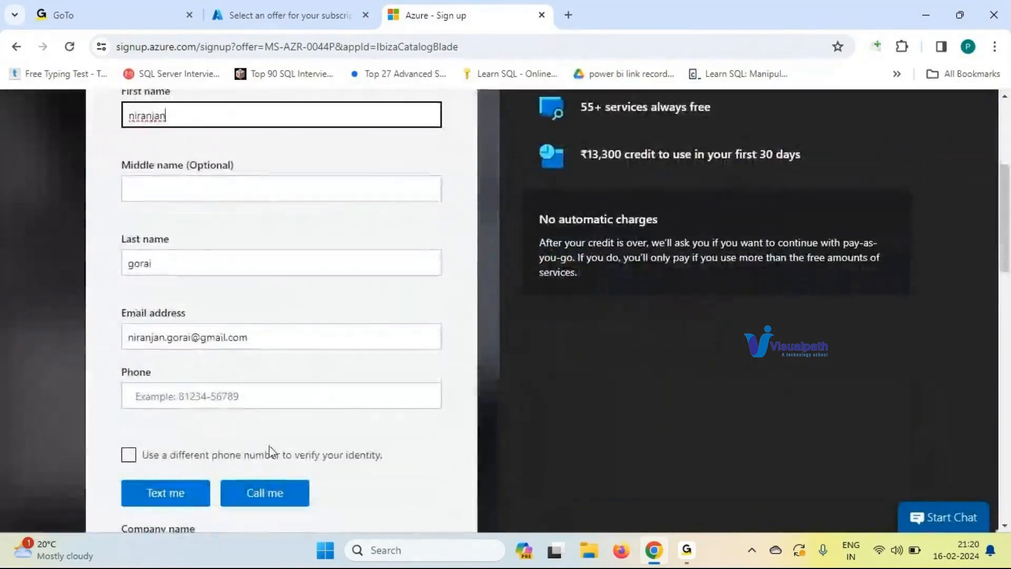
{"action": "scroll", "coordinate": [209, 380], "scroll_direction": "up", "scroll_amount": 1}
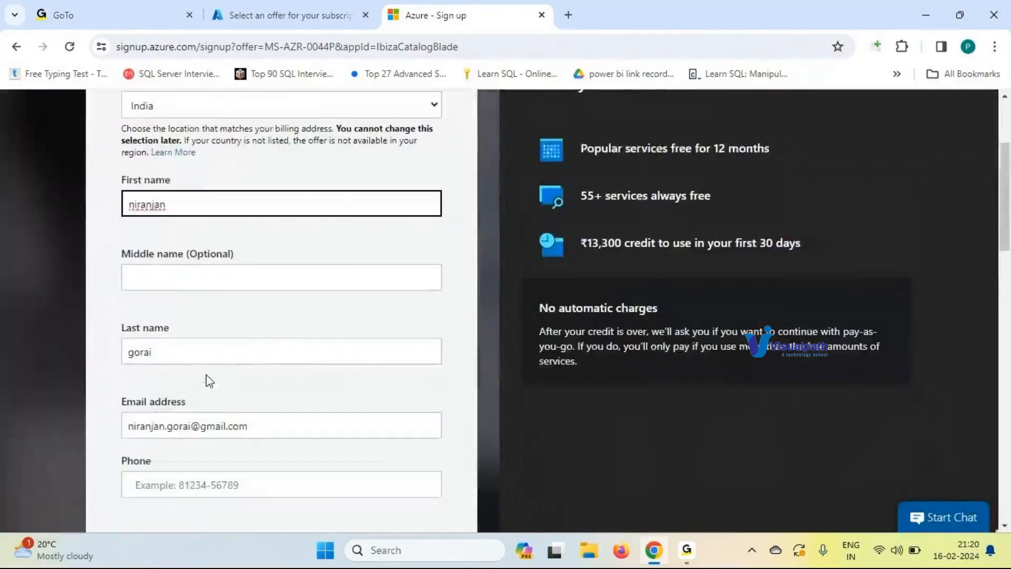
{"action": "scroll", "coordinate": [210, 380], "scroll_direction": "up", "scroll_amount": 1}
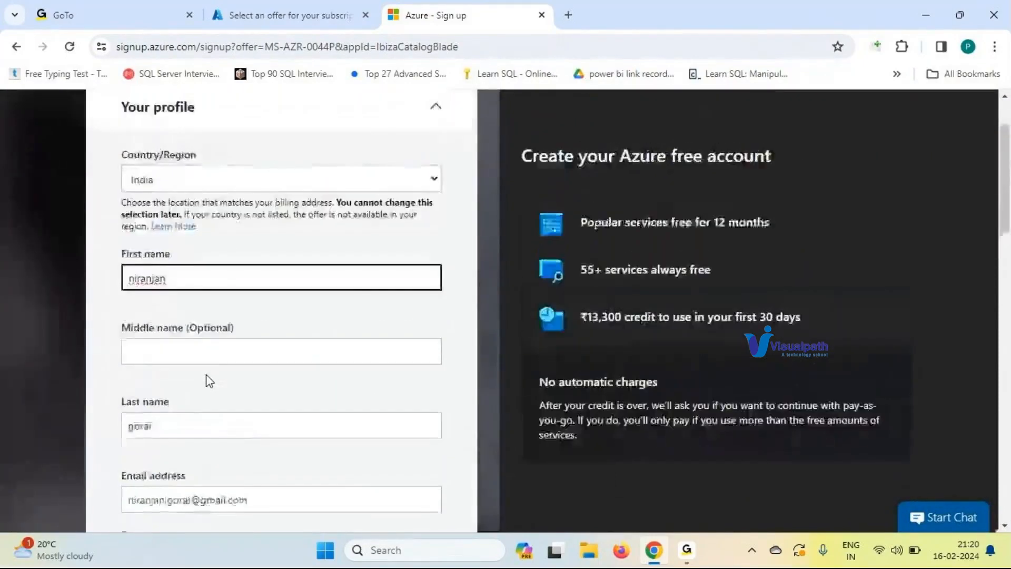
{"action": "scroll", "coordinate": [210, 380], "scroll_direction": "down", "scroll_amount": 3}
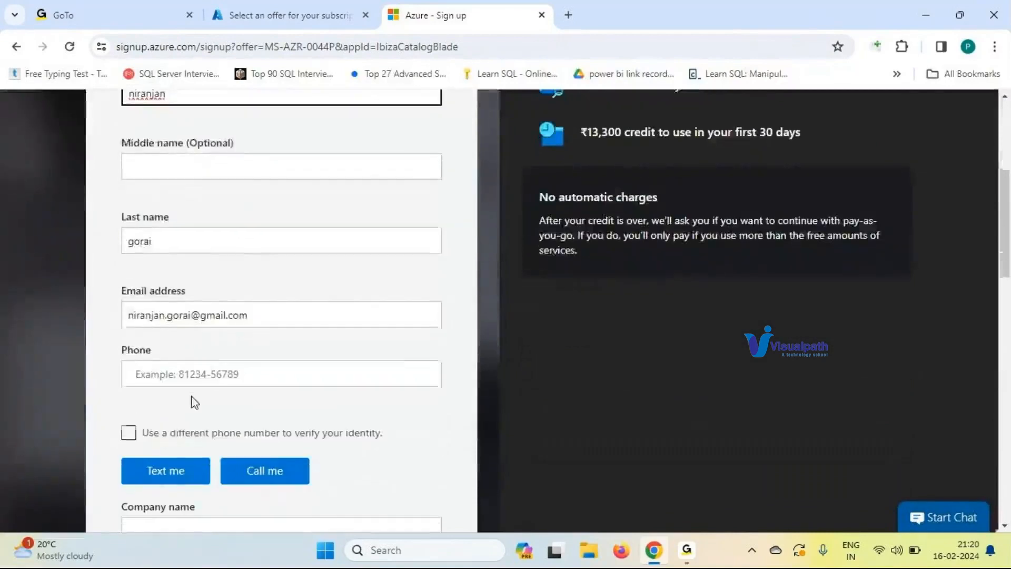
{"action": "scroll", "coordinate": [192, 403], "scroll_direction": "down", "scroll_amount": 2}
{"action": "scroll", "coordinate": [193, 402], "scroll_direction": "down", "scroll_amount": 2}
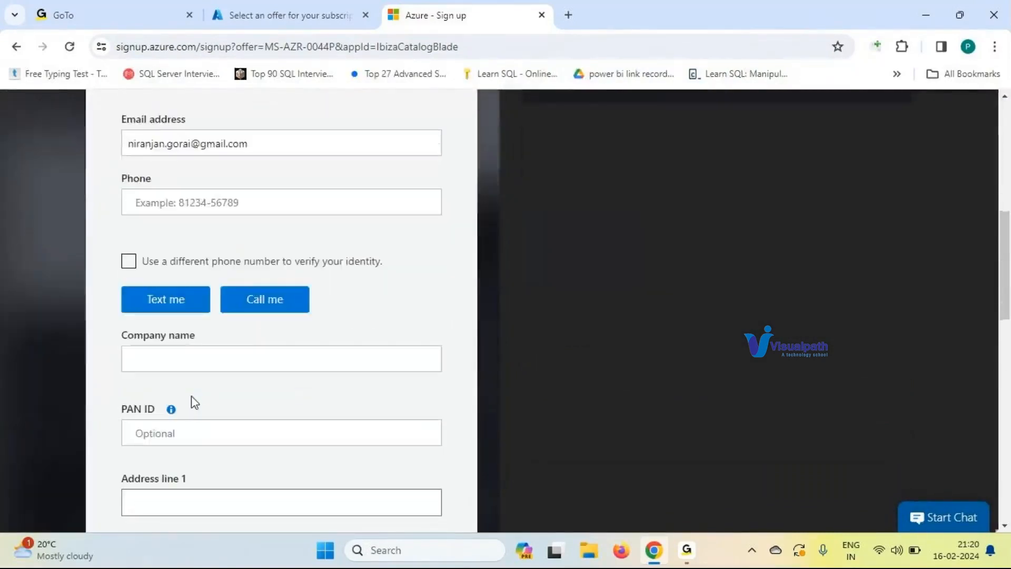
{"action": "scroll", "coordinate": [191, 396], "scroll_direction": "down", "scroll_amount": 7}
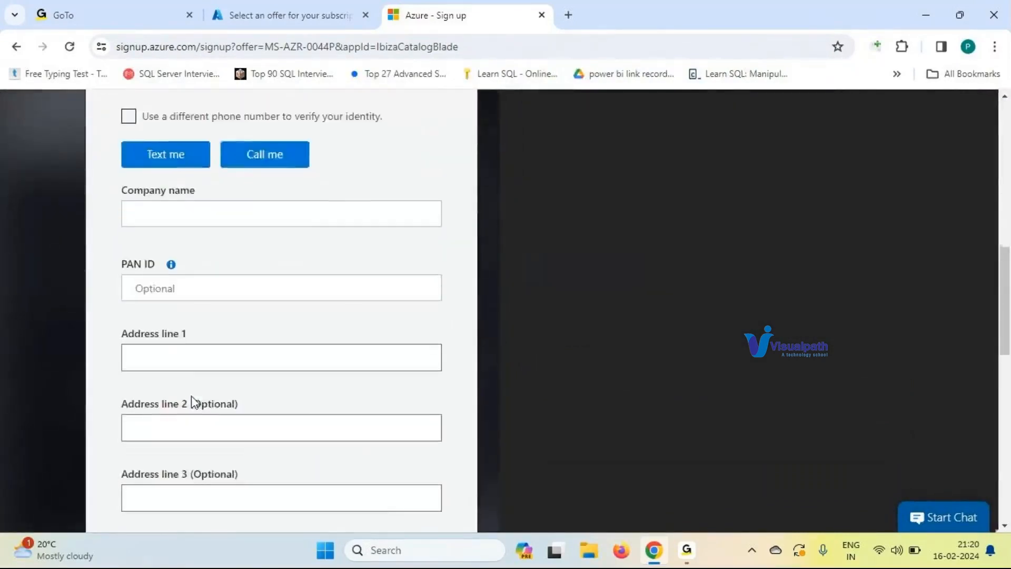
{"action": "scroll", "coordinate": [191, 396], "scroll_direction": "down", "scroll_amount": 4}
{"action": "scroll", "coordinate": [192, 397], "scroll_direction": "down", "scroll_amount": 1}
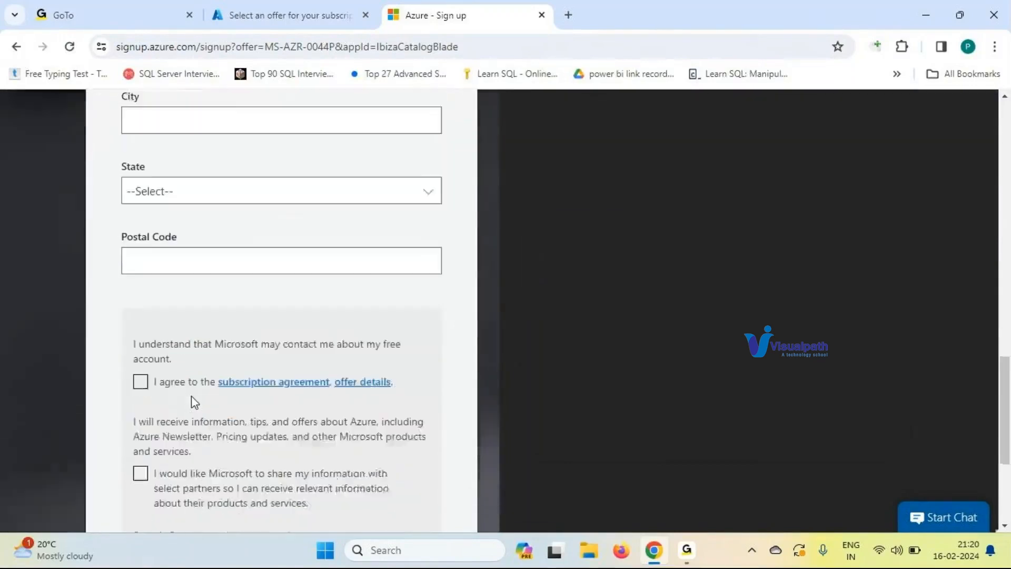
- Agree to the subscription agreement and to sharing information with select partners, and review the rest of the sign-up form
{"action": "left_click", "coordinate": [141, 367]}
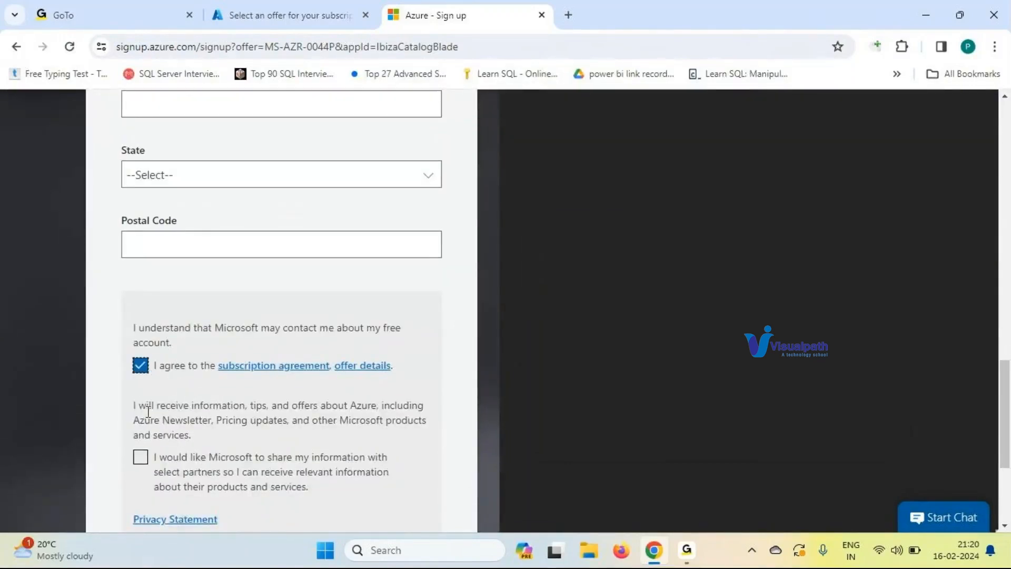
{"action": "left_click", "coordinate": [142, 458]}
{"action": "scroll", "coordinate": [242, 436], "scroll_direction": "down", "scroll_amount": 4}
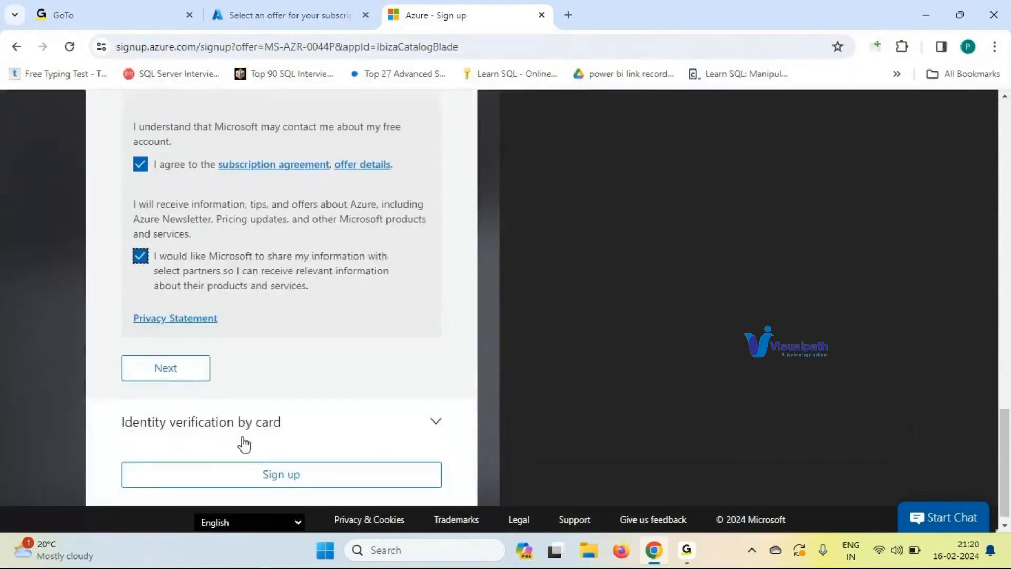
{"action": "scroll", "coordinate": [244, 444], "scroll_direction": "up", "scroll_amount": 15}
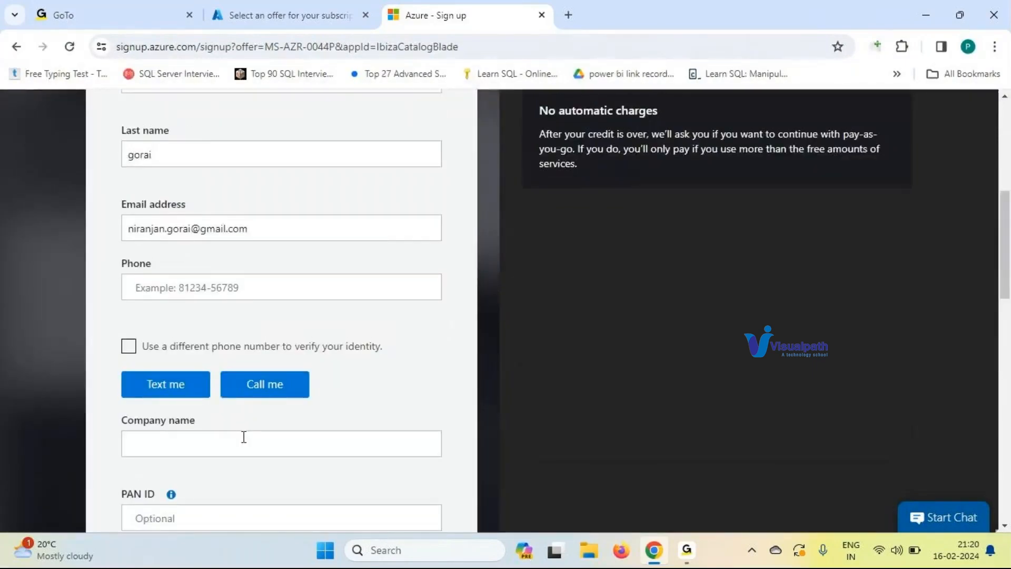
{"action": "scroll", "coordinate": [244, 437], "scroll_direction": "down", "scroll_amount": 18}
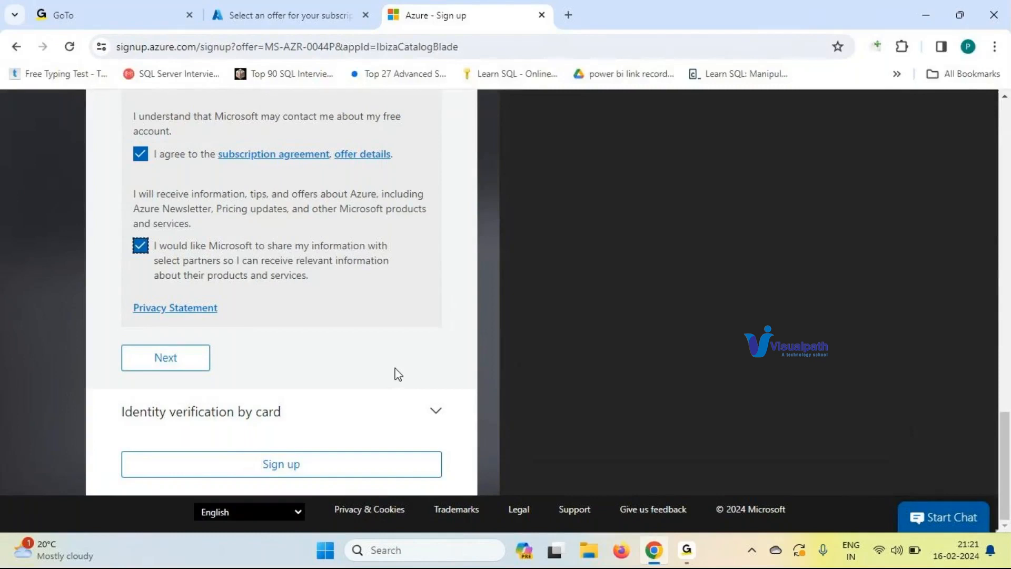
- Switch to the Azure portal in Microsoft Edge, search for "Sub", and open the Subscriptions service
{"action": "left_click", "coordinate": [680, 554]}
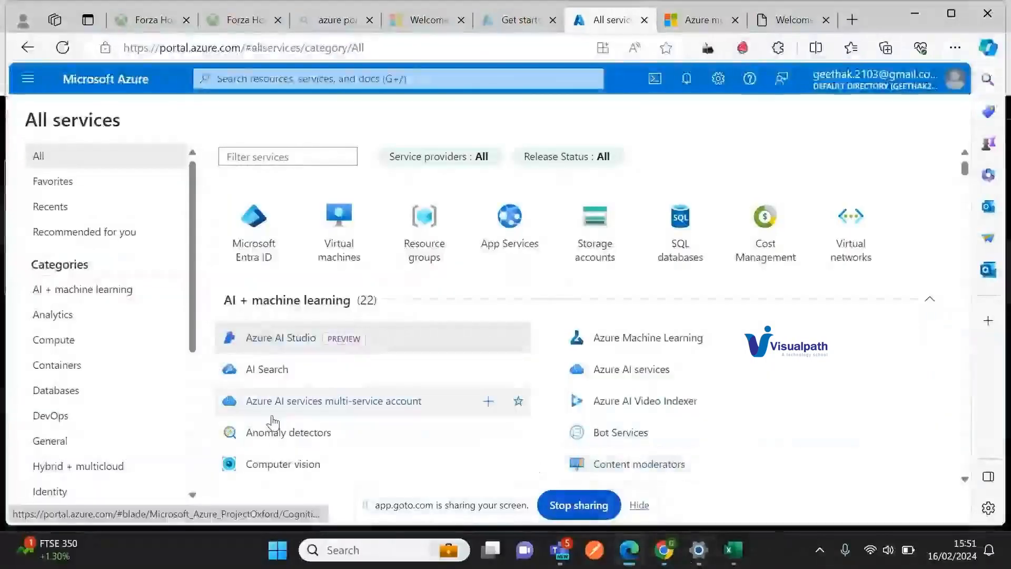
{"action": "mouse_move", "coordinate": [271, 417]}
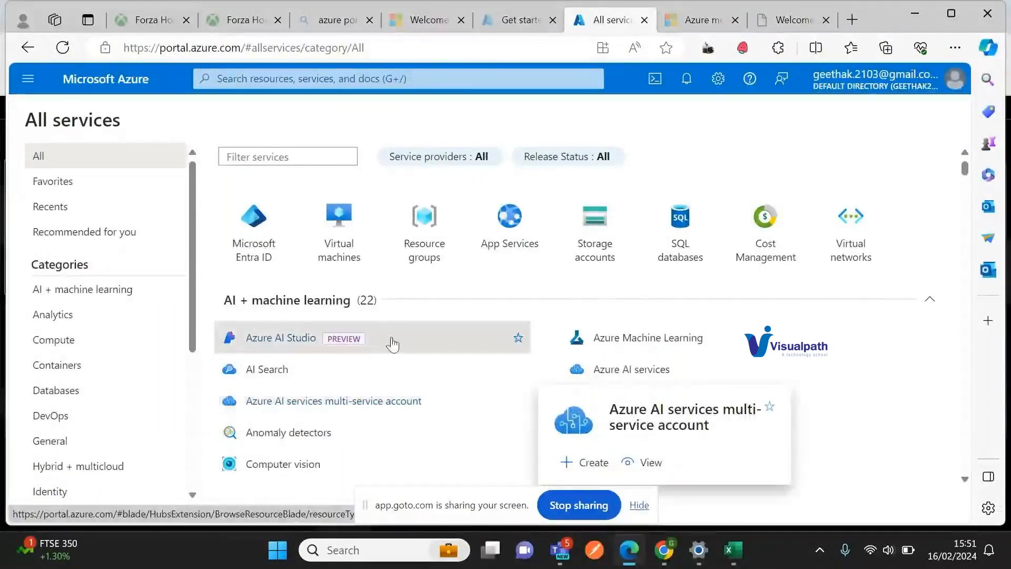
{"action": "scroll", "coordinate": [390, 345], "scroll_direction": "down", "scroll_amount": 1}
{"action": "scroll", "coordinate": [390, 365], "scroll_direction": "up", "scroll_amount": 1}
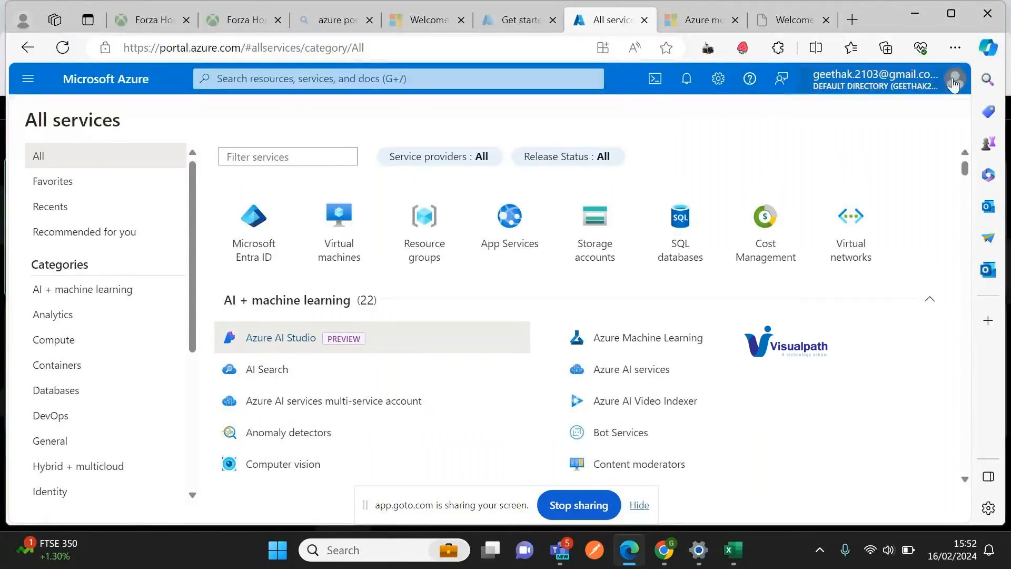
{"action": "left_click", "coordinate": [342, 78]}
{"action": "type", "text": "Sub"}
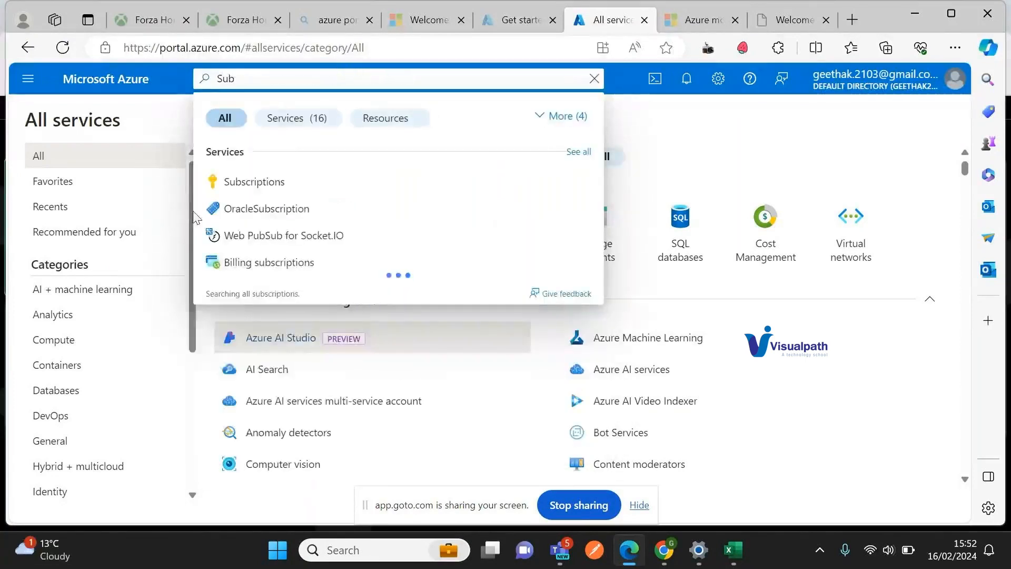
{"action": "left_click", "coordinate": [256, 185]}
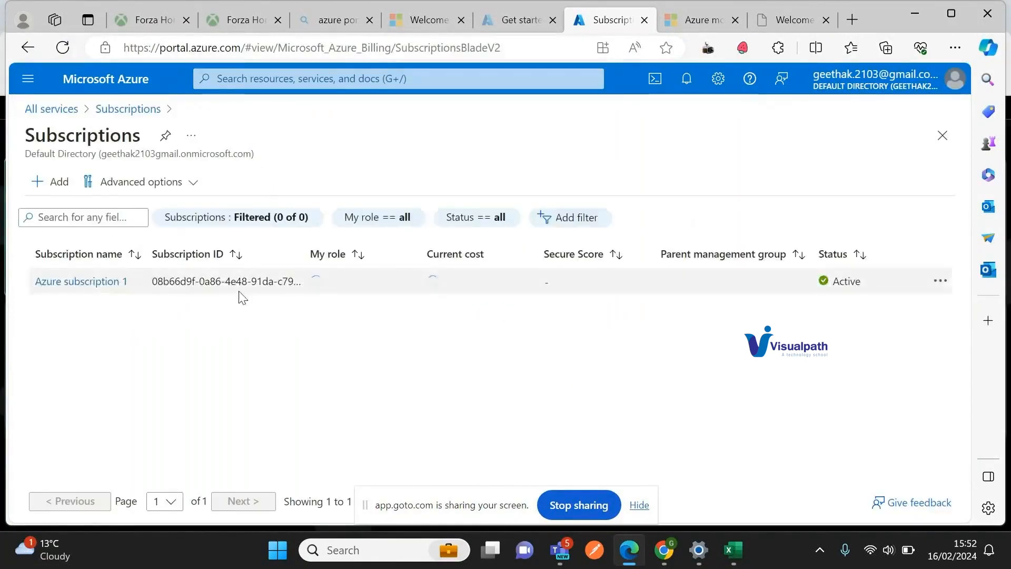
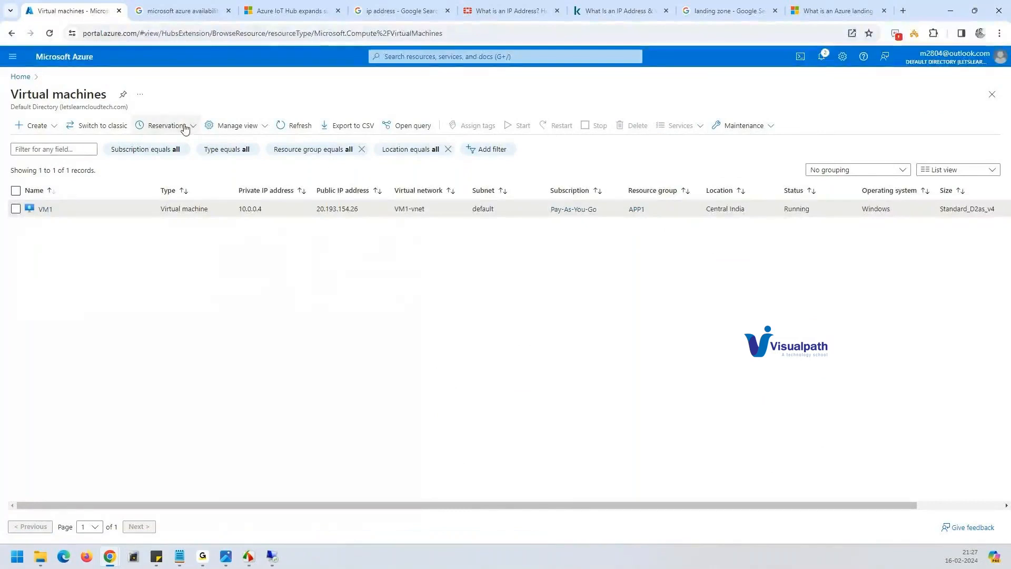
{"action": "left_click", "coordinate": [182, 126]}
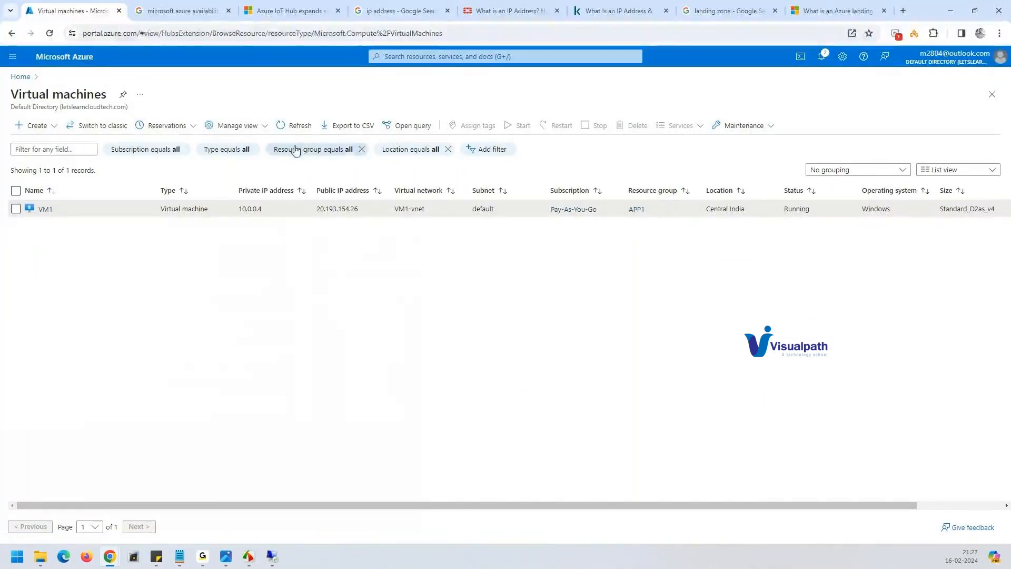
{"action": "left_click", "coordinate": [266, 127]}
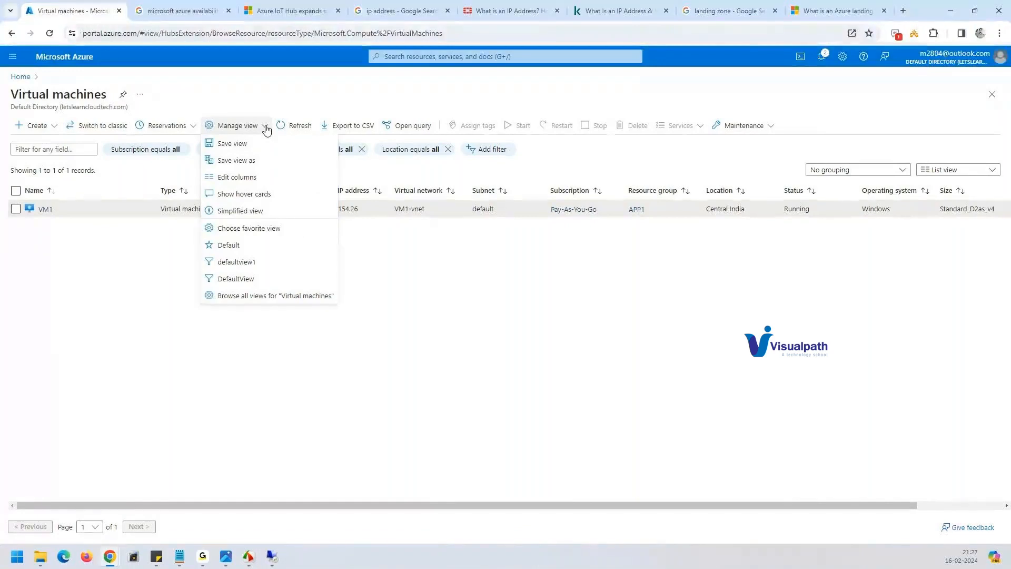
{"action": "left_click", "coordinate": [447, 314]}
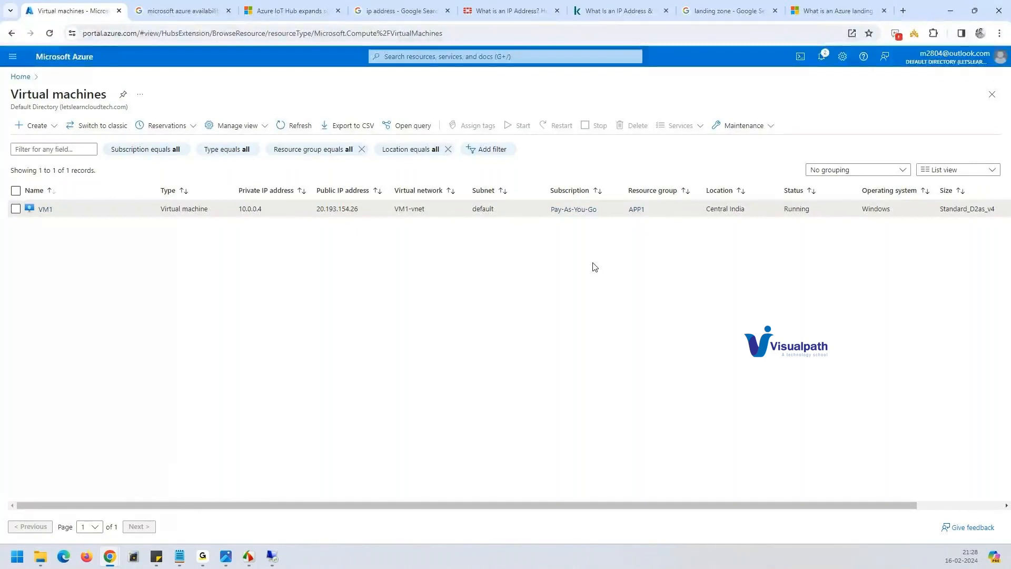
- Go to the Azure portal home page, list the resource groups and open the overview of resource group APP1
{"action": "left_click", "coordinate": [21, 77]}
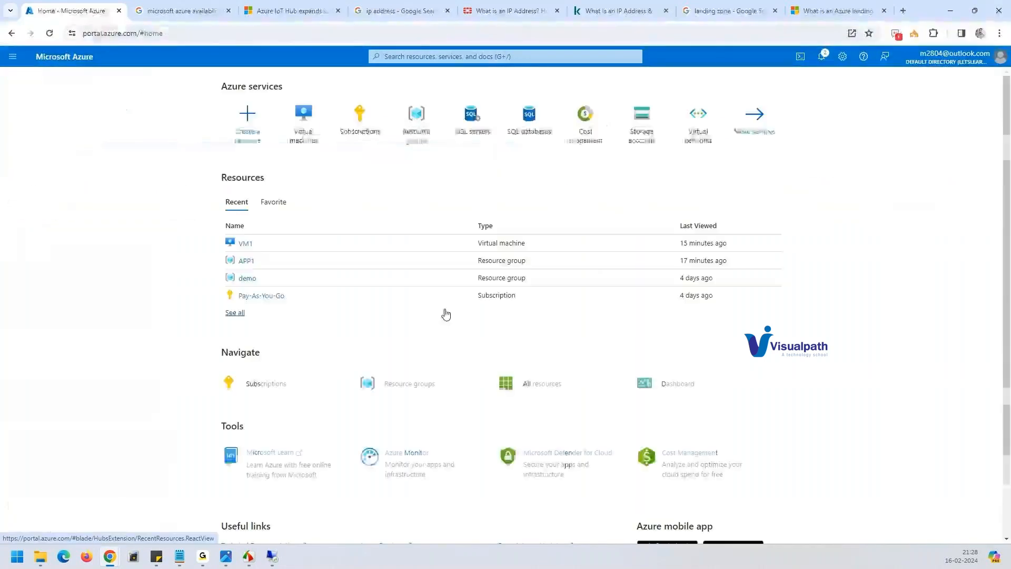
{"action": "left_click", "coordinate": [413, 136]}
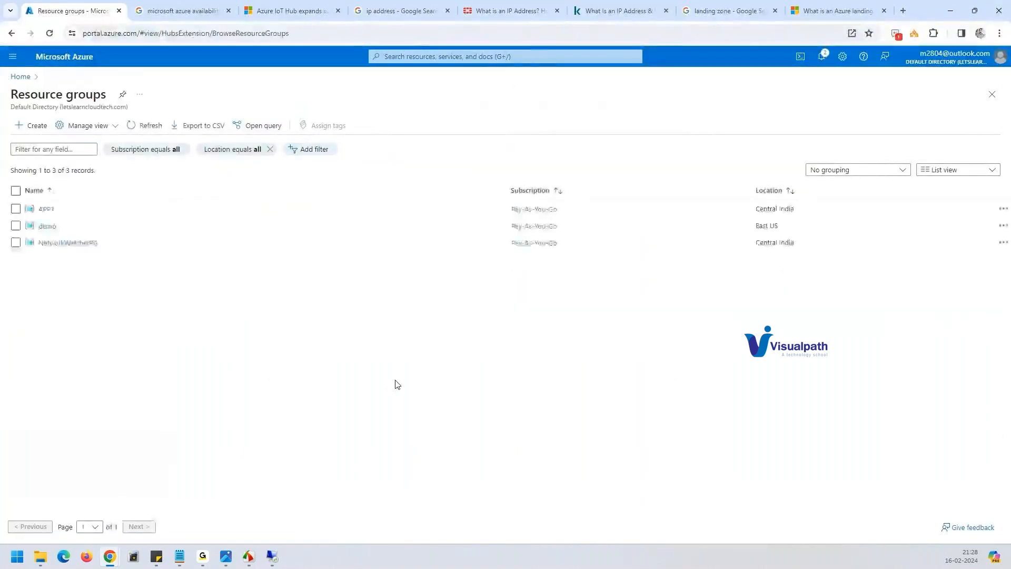
{"action": "left_click", "coordinate": [47, 209]}
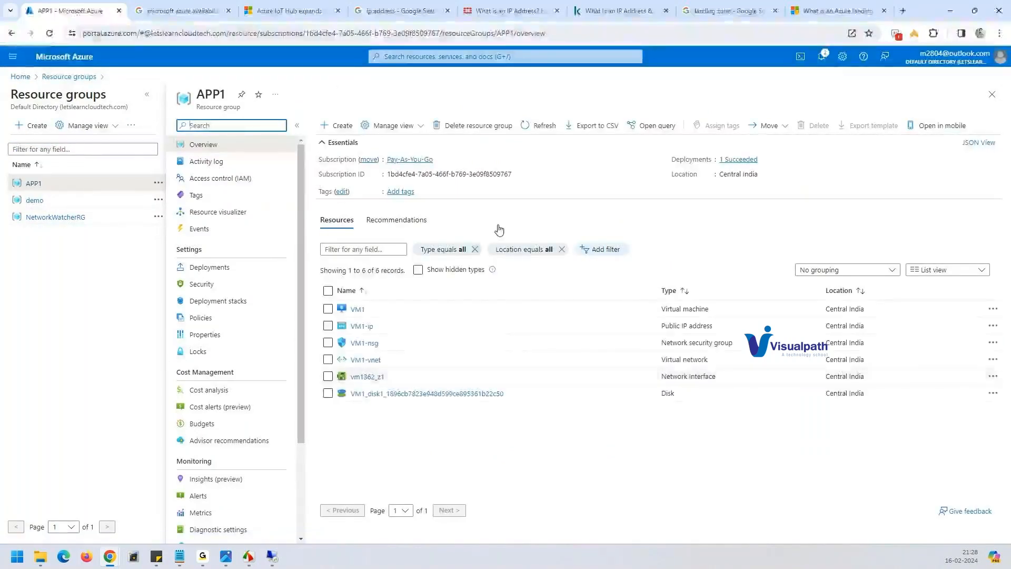
- Review the options for moving APP1's resources, consulting the resource group diagram in FastStone Editor, and minimize the browser when finished
{"action": "left_click", "coordinate": [784, 127]}
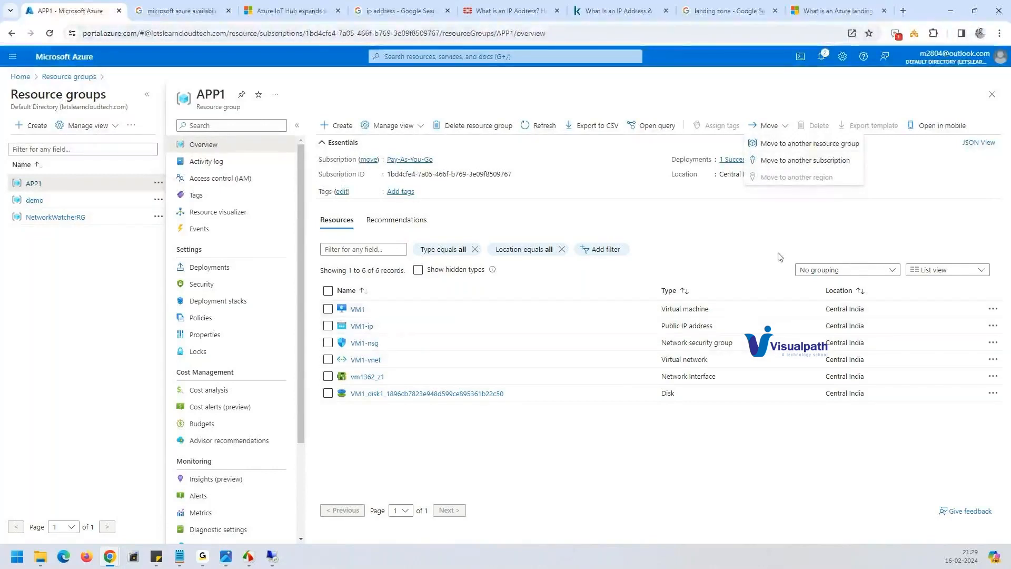
{"action": "left_click", "coordinate": [249, 557]}
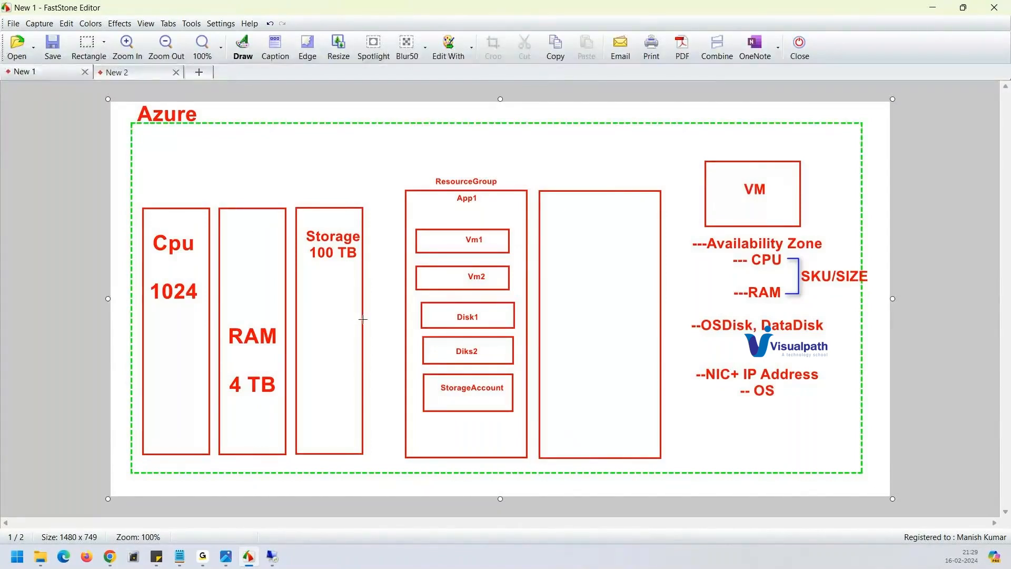
{"action": "left_click", "coordinate": [932, 10]}
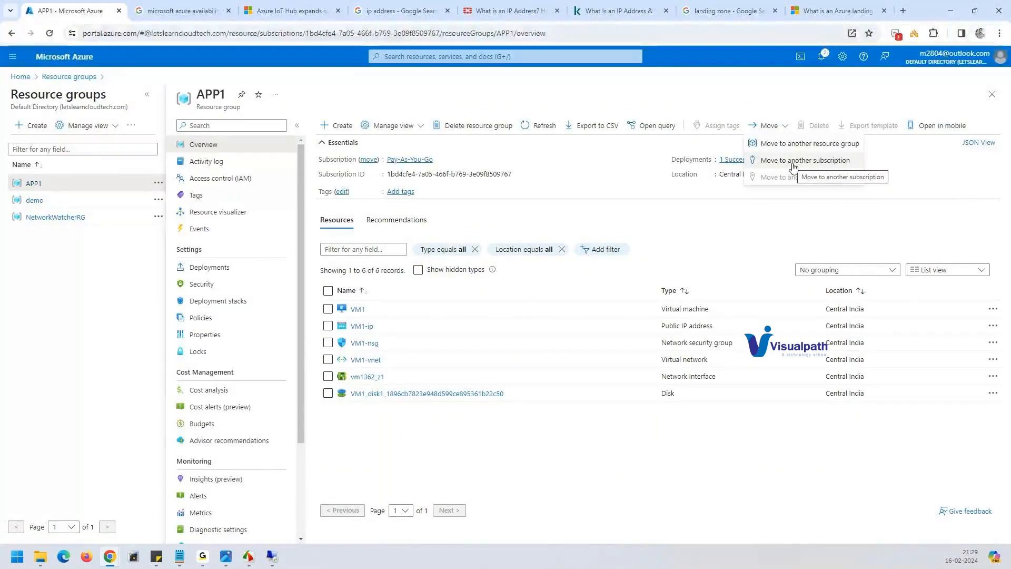
{"action": "left_click", "coordinate": [764, 236]}
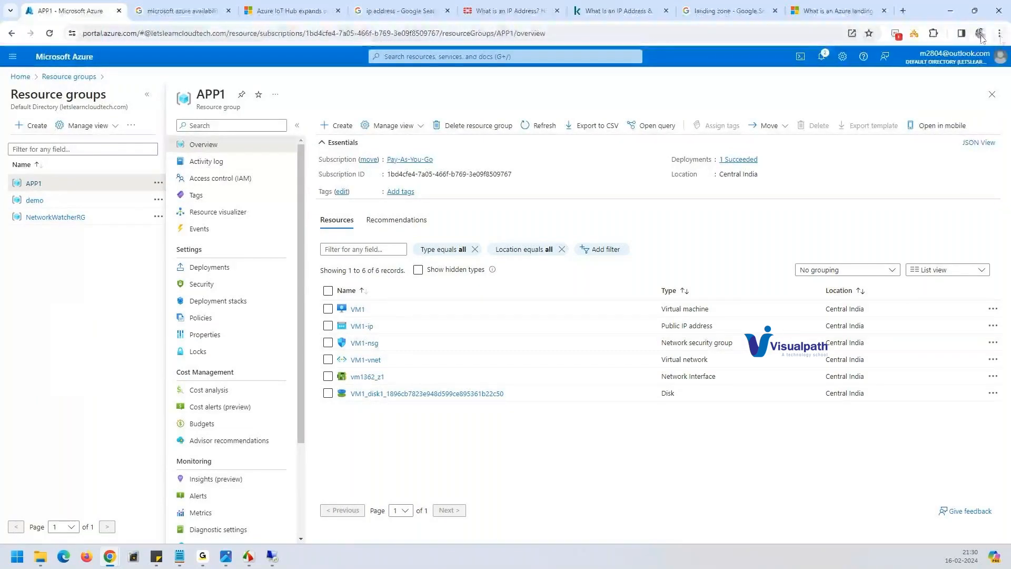
{"action": "left_click", "coordinate": [955, 18]}
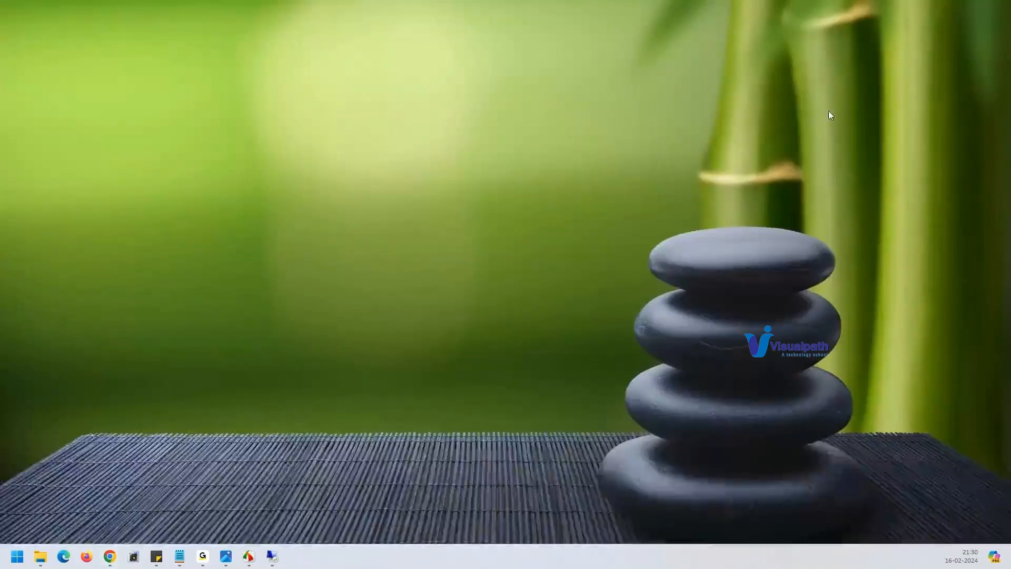